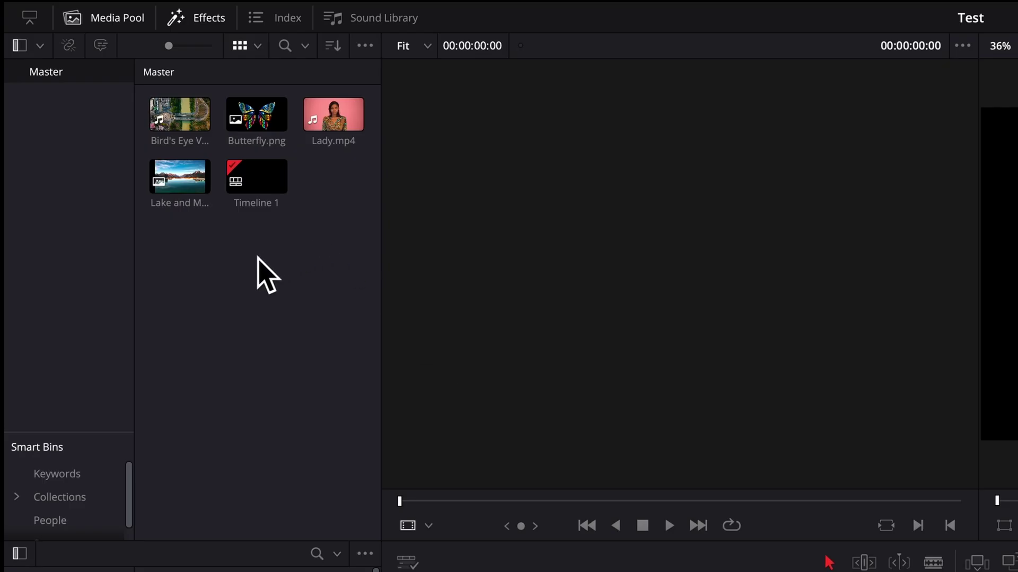
Create a new Fusion composition clip in the Master bin, keeping the default name, duration and frame rate
right_click(127, 140)
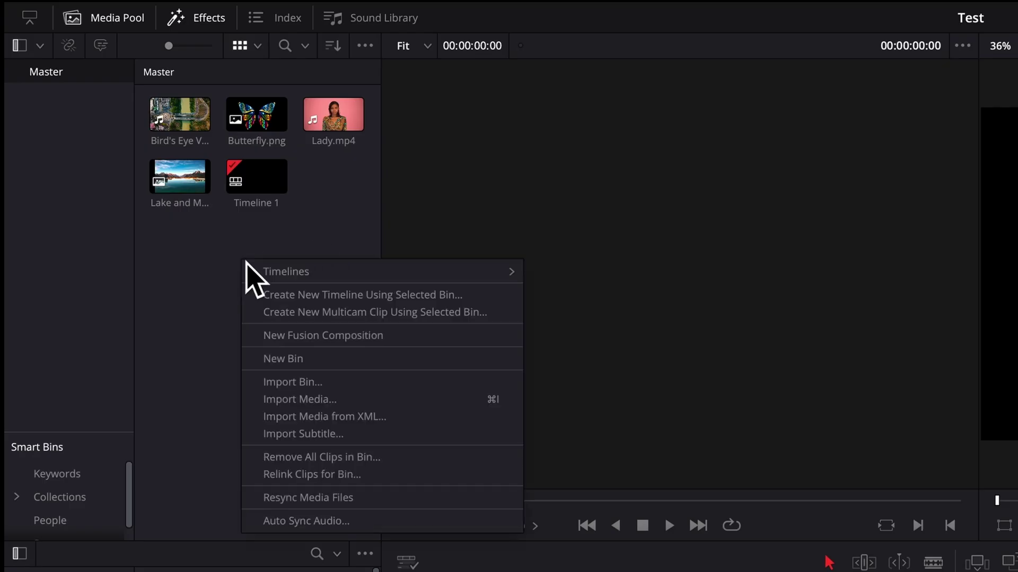
left_click(318, 336)
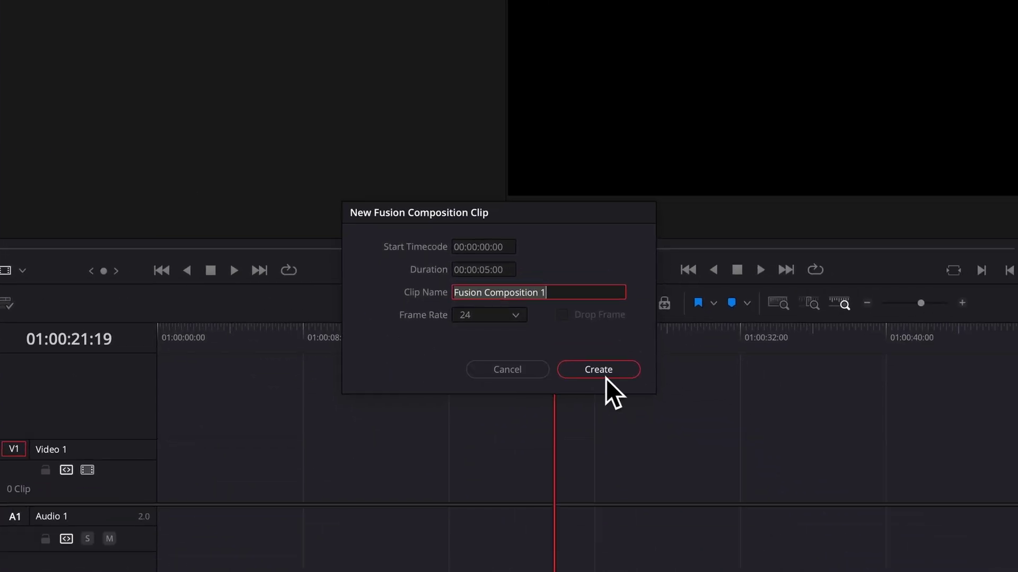
left_click(605, 375)
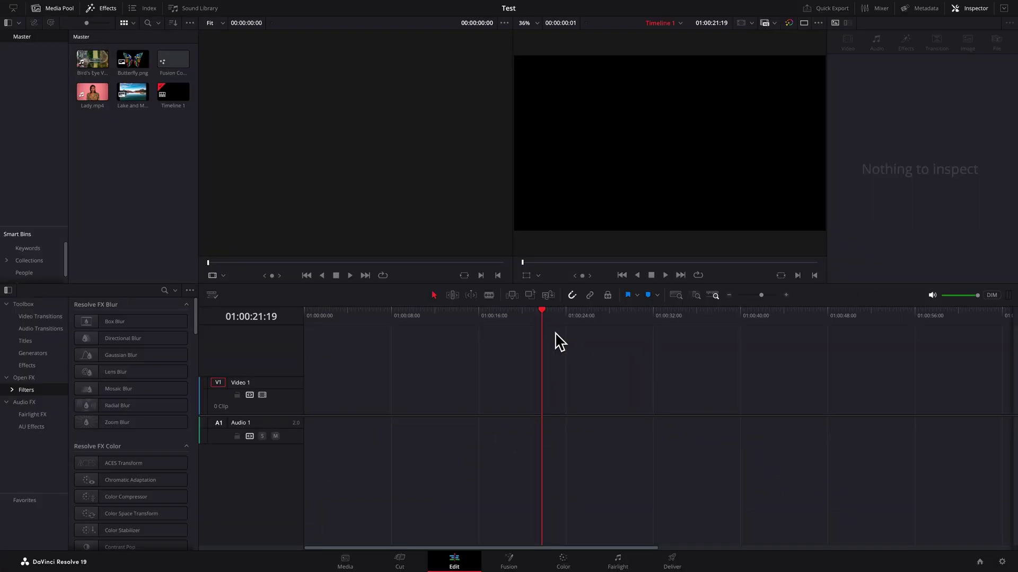
Place the Fusion composition at the start of Video 1 and open it on the Fusion page
left_click_drag(178, 66, 314, 421)
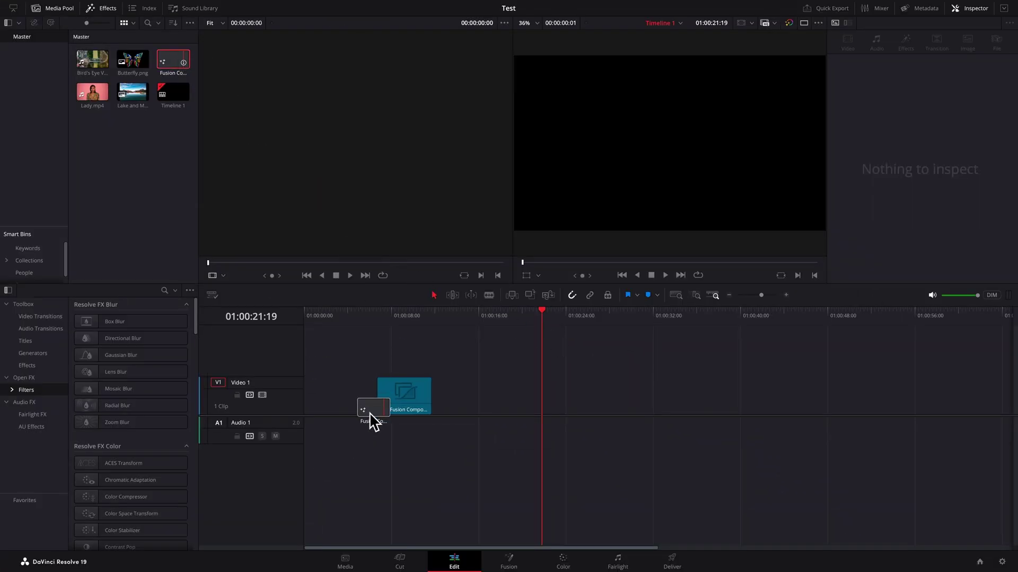
left_click_drag(542, 317, 334, 336)
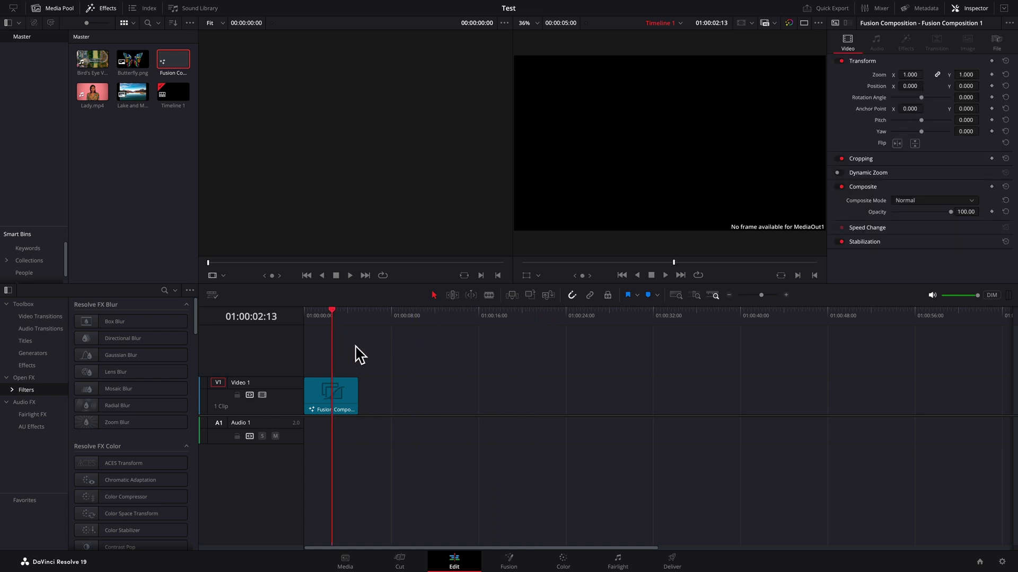
left_click(508, 562)
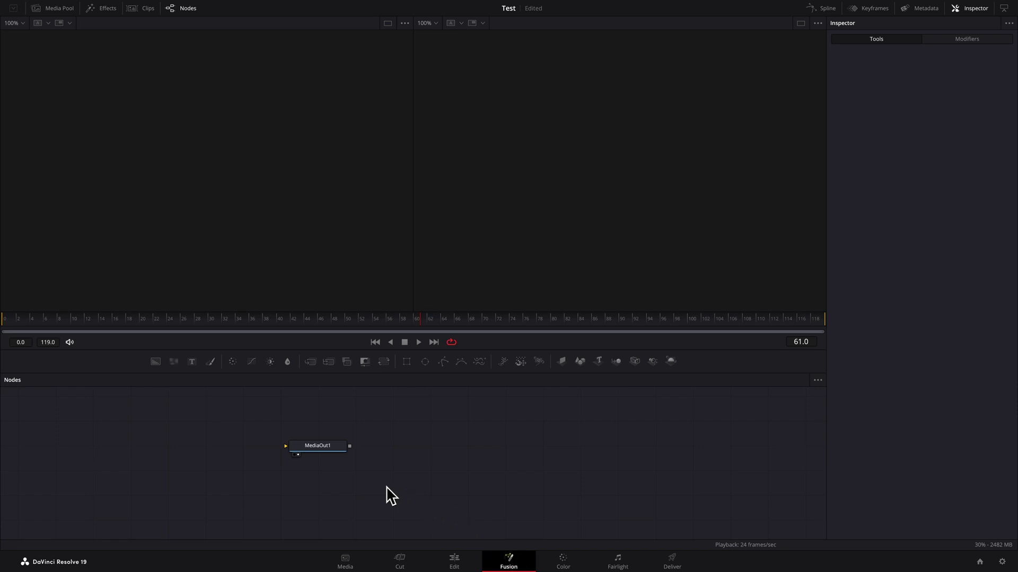
Build a node chain in which a Background node feeds a Paint node connected to MediaOut1
left_click_drag(327, 449, 623, 464)
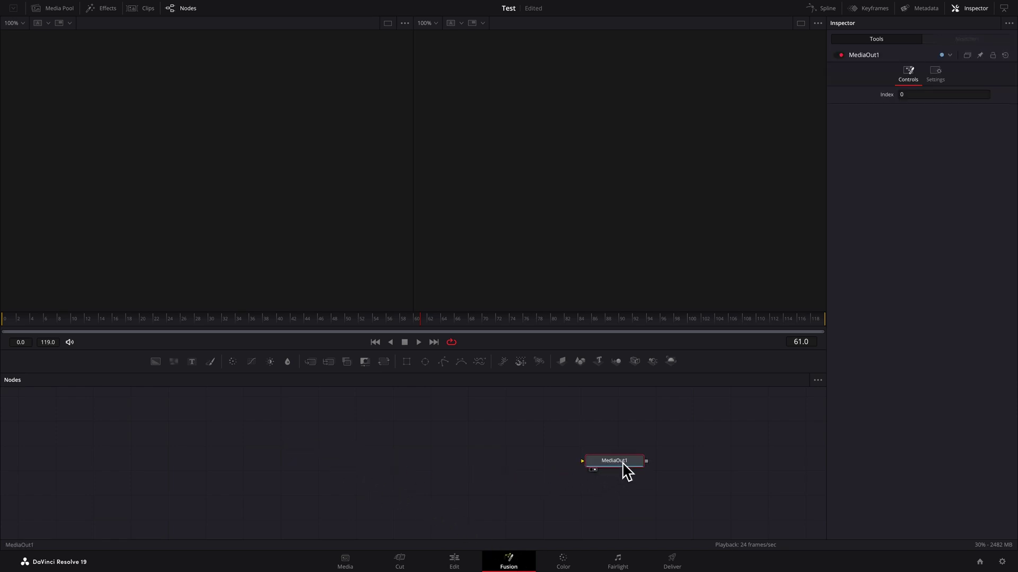
mouse_move(136, 194)
left_mouse_down()
mouse_move(273, 259)
mouse_move(604, 379)
mouse_move(813, 374)
left_mouse_up()
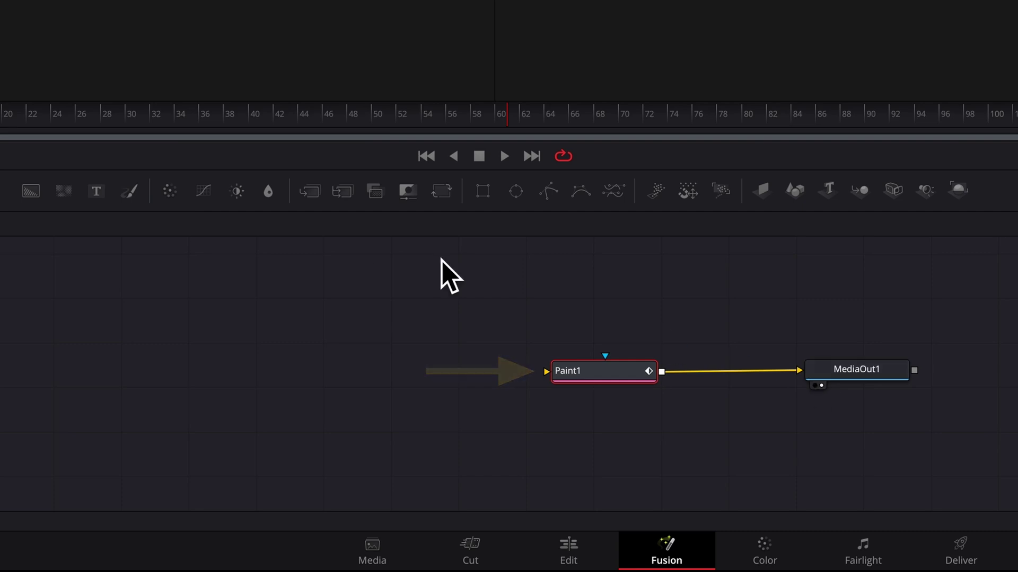
mouse_move(38, 195)
left_mouse_down()
mouse_move(266, 318)
mouse_move(424, 380)
mouse_move(398, 379)
mouse_move(545, 373)
left_mouse_up()
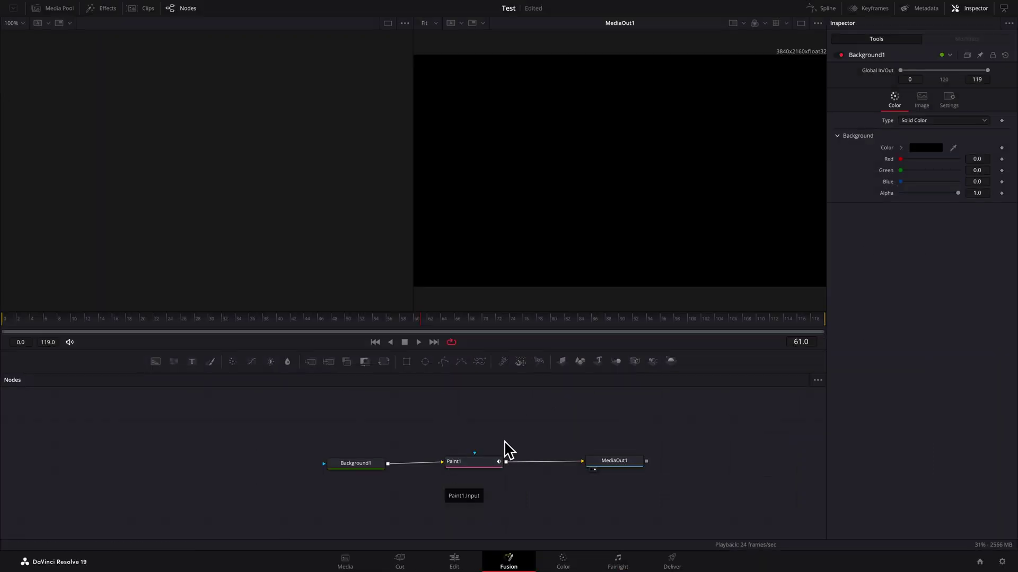
Set the Background node's solid color to Tungsten gray, keeping its alpha at 1.0
left_click_drag(959, 194, 908, 195)
left_click_drag(828, 325, 933, 323)
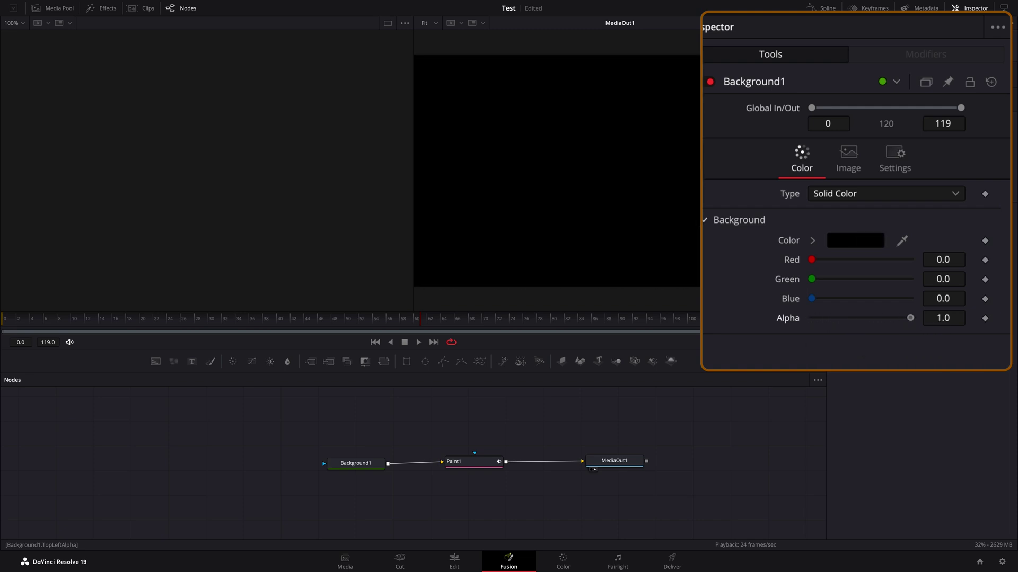
left_click(925, 148)
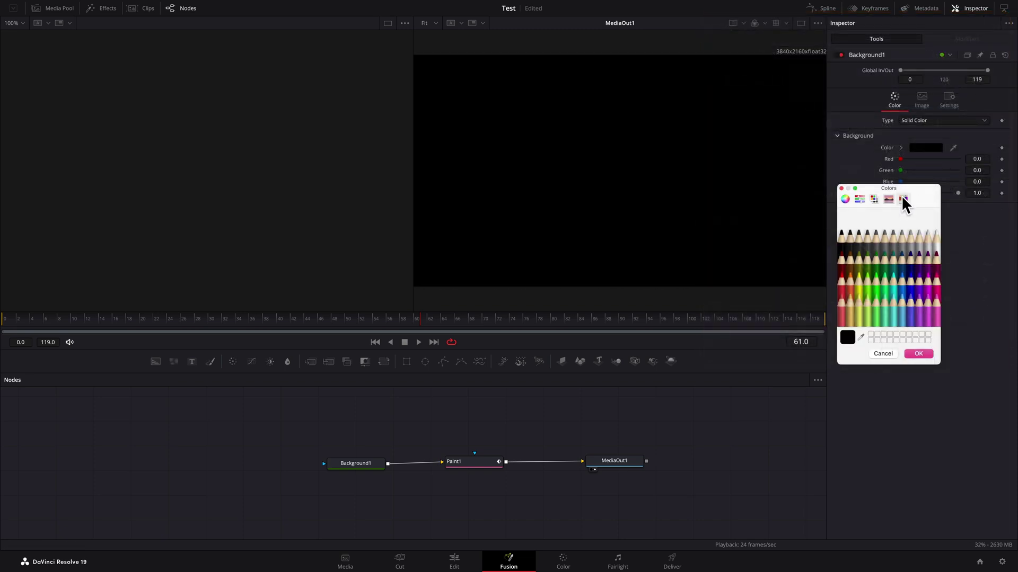
left_click(863, 238)
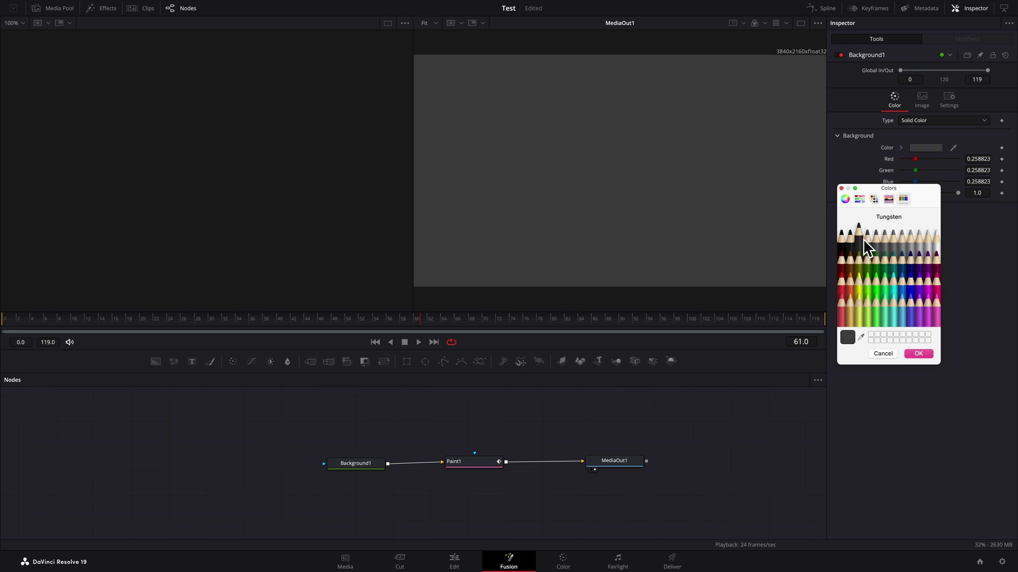
left_click(914, 354)
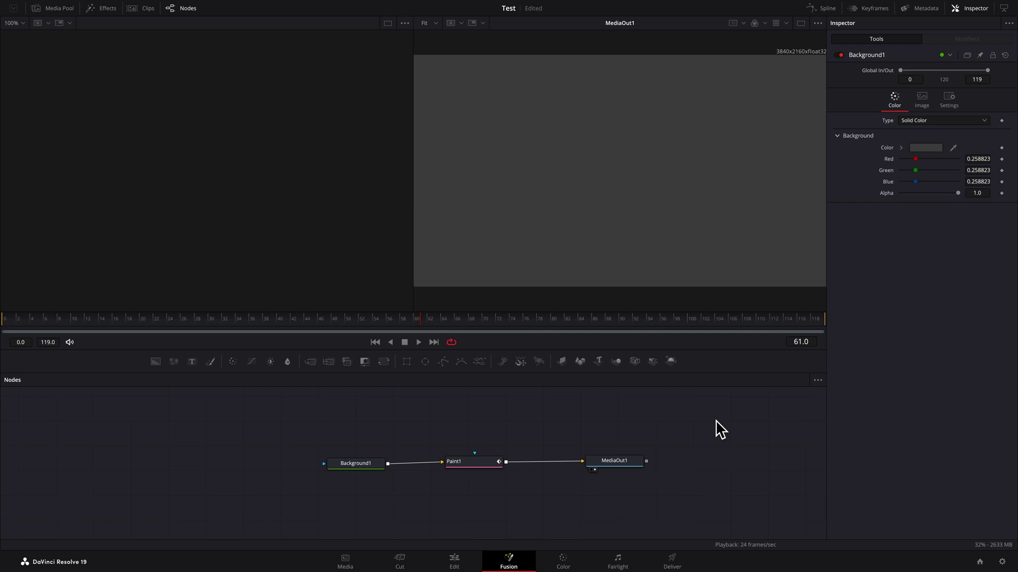
Draw an open, angular Polyline Stroke on the Paint node with straight horizontal, vertical and diagonal segments, and finish the path
left_click(486, 469)
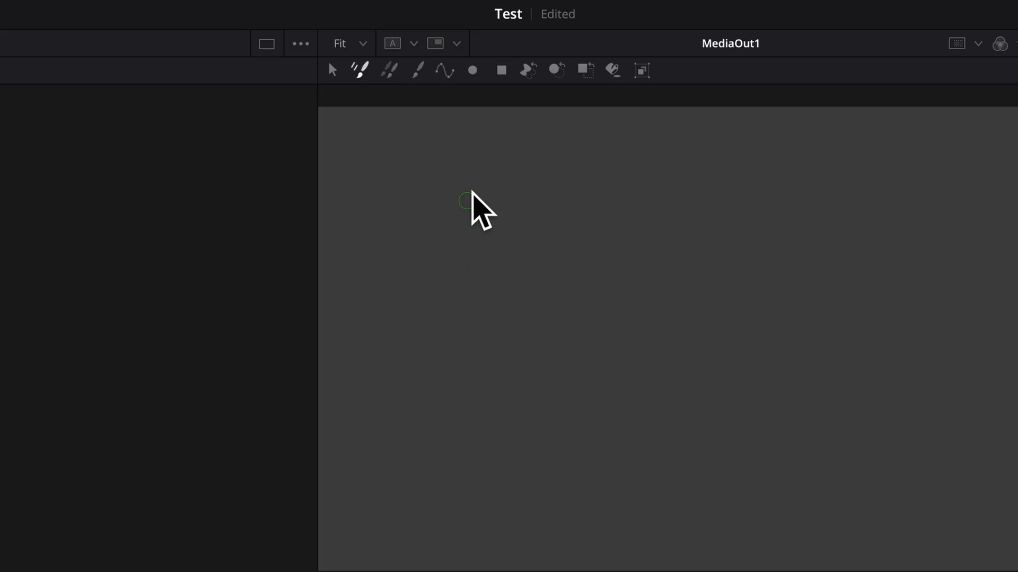
left_click(443, 70)
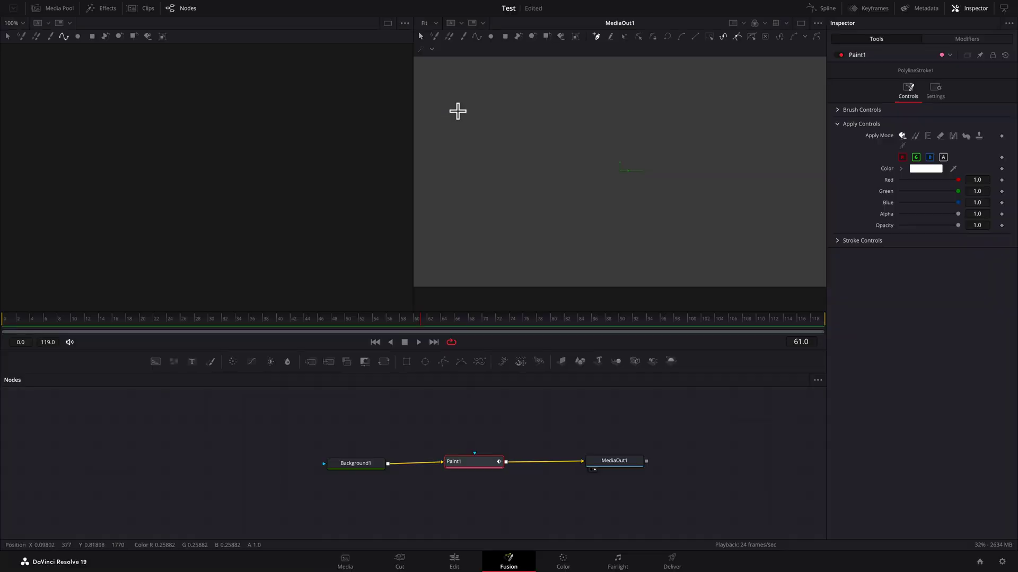
key("shift")
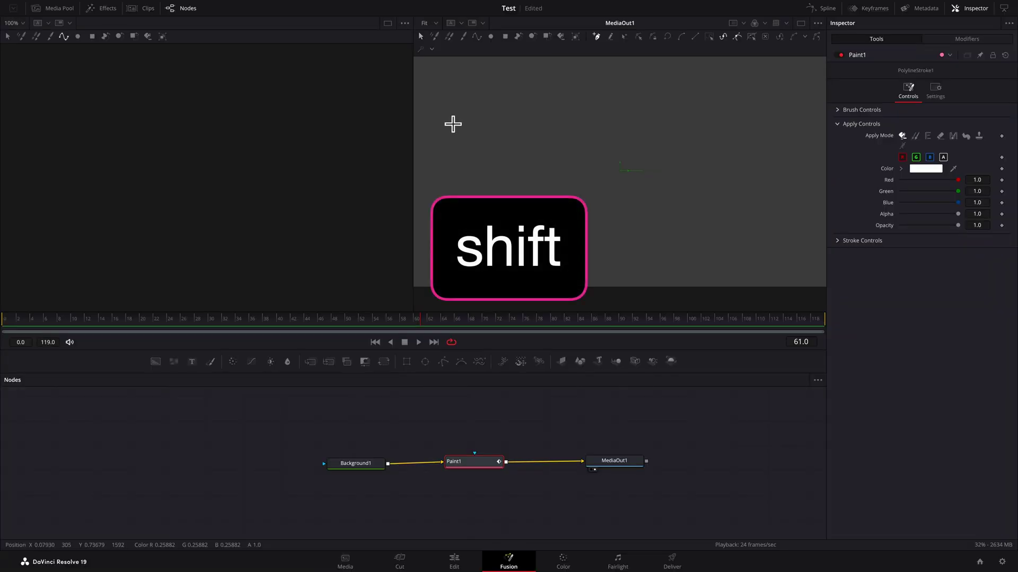
left_click(446, 116)
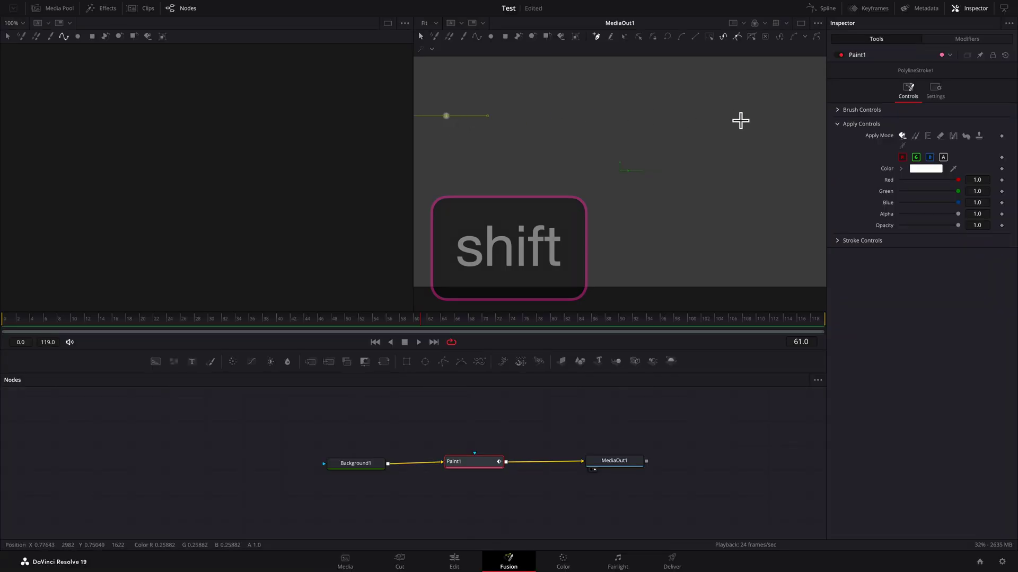
left_click(737, 116)
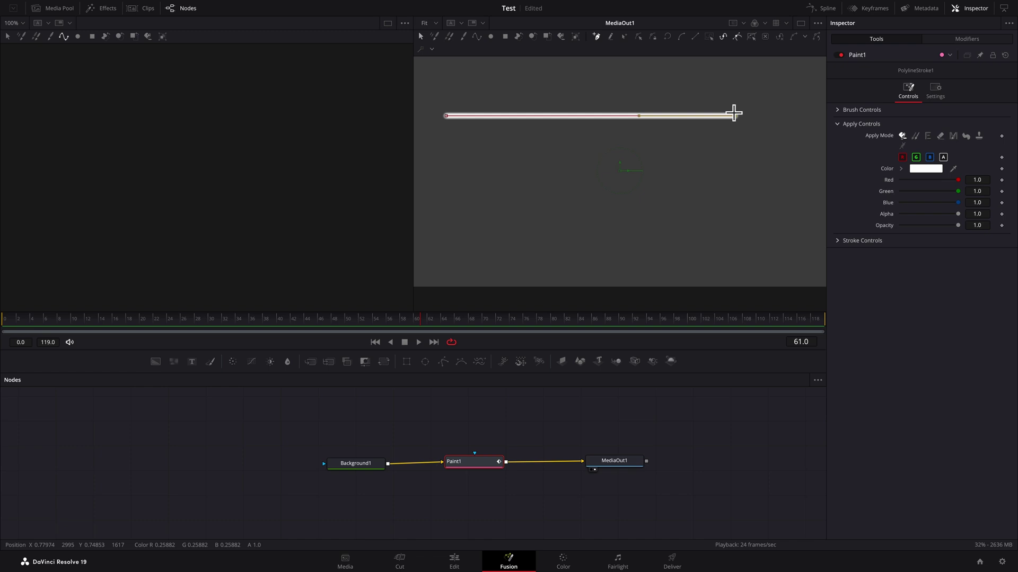
left_click(735, 205)
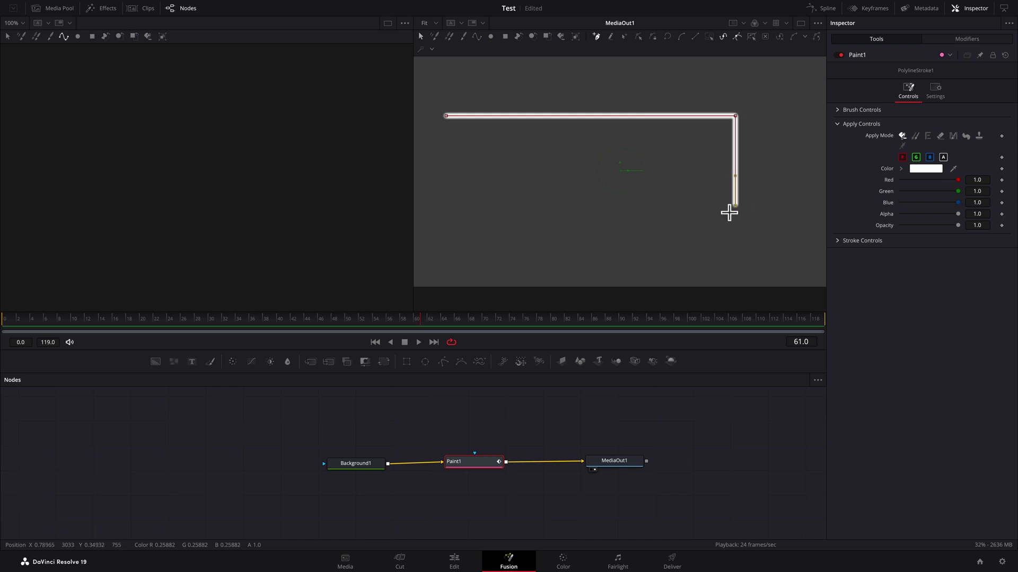
left_click(692, 163)
left_click(643, 163)
left_click(643, 215)
left_click(686, 258)
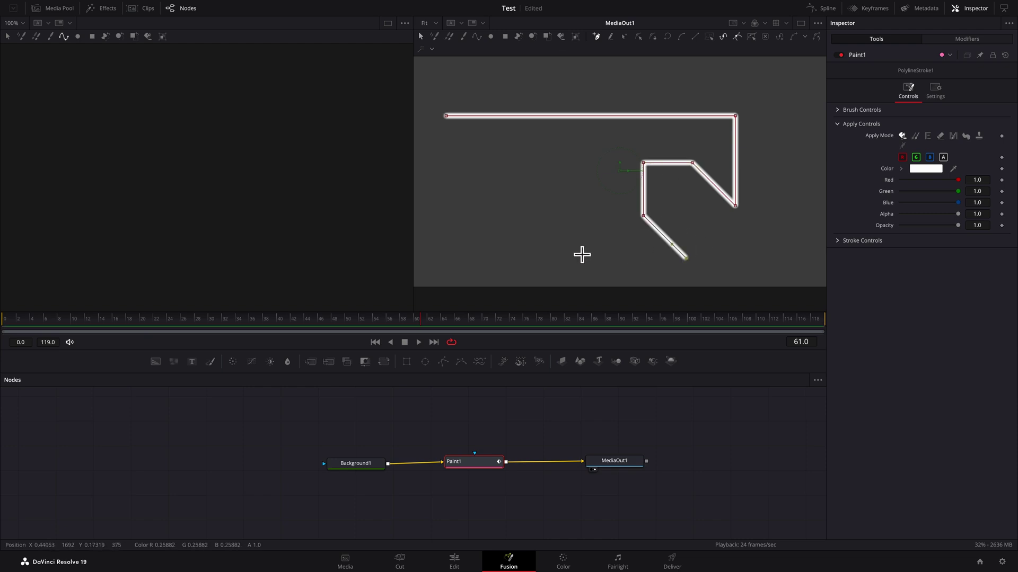
left_click(558, 258)
left_click(603, 217)
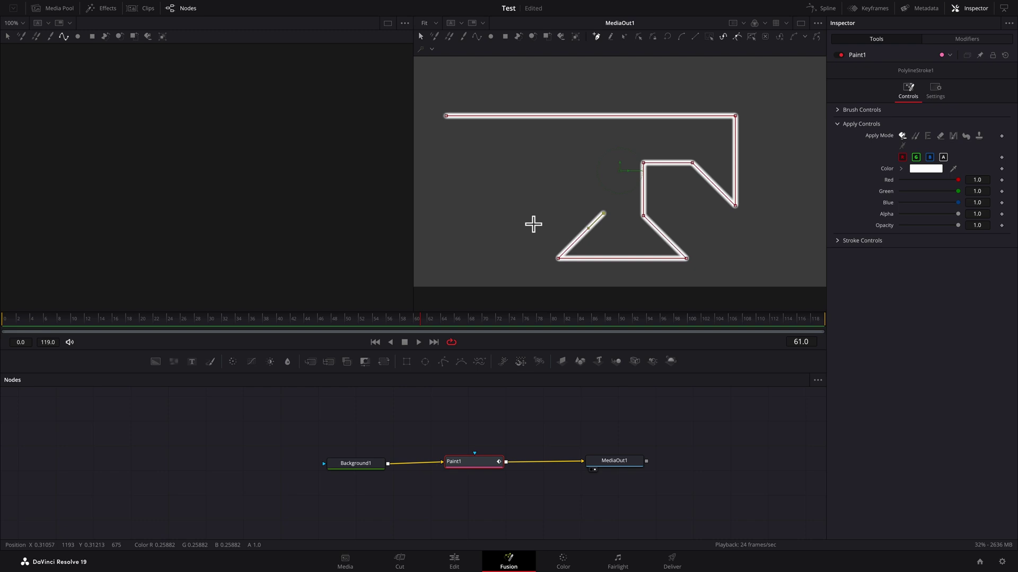
left_click(527, 213)
left_click(562, 179)
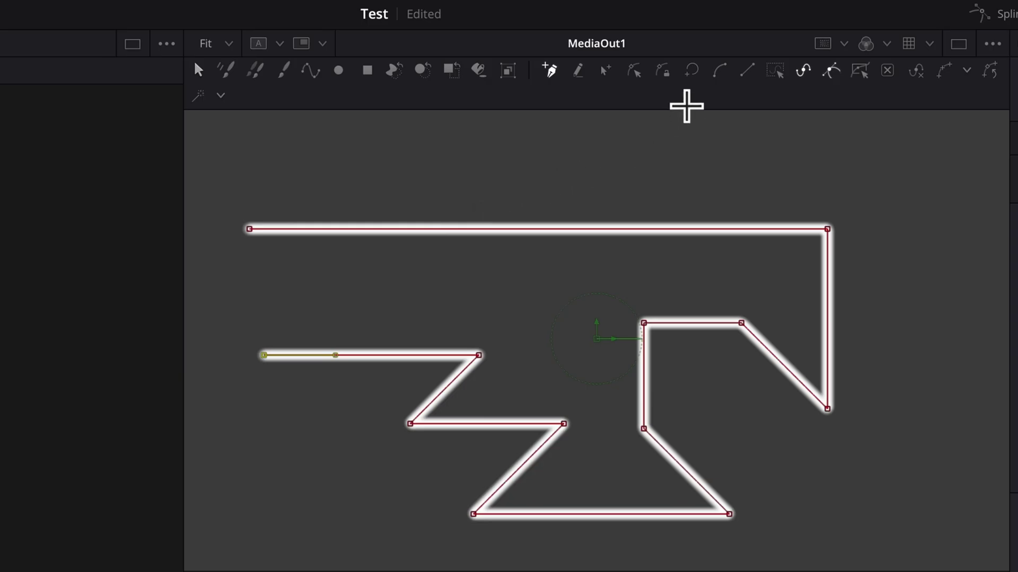
left_click(662, 70)
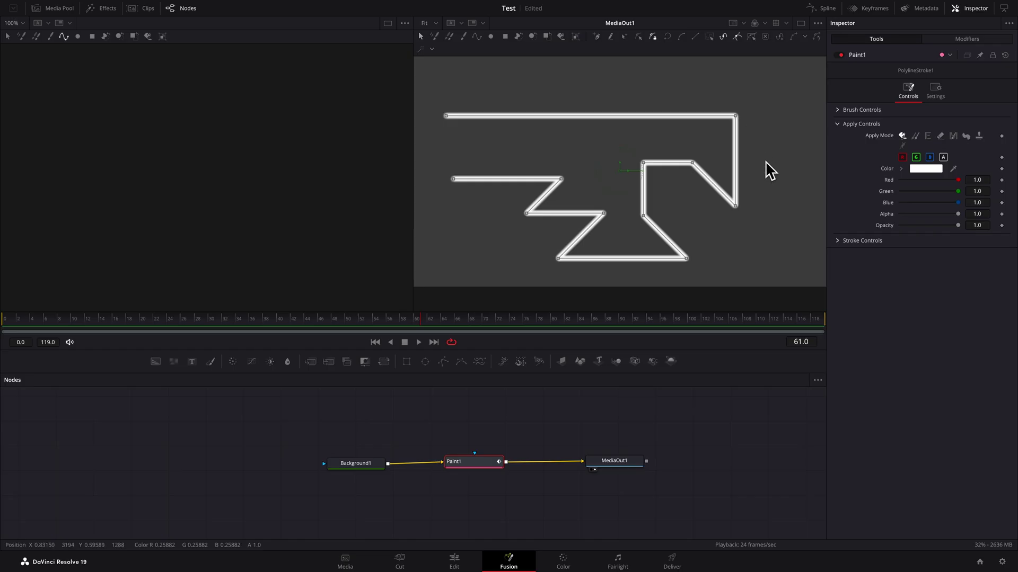
Try a few colors for the polyline stroke and settle on Turquoise
left_click(922, 170)
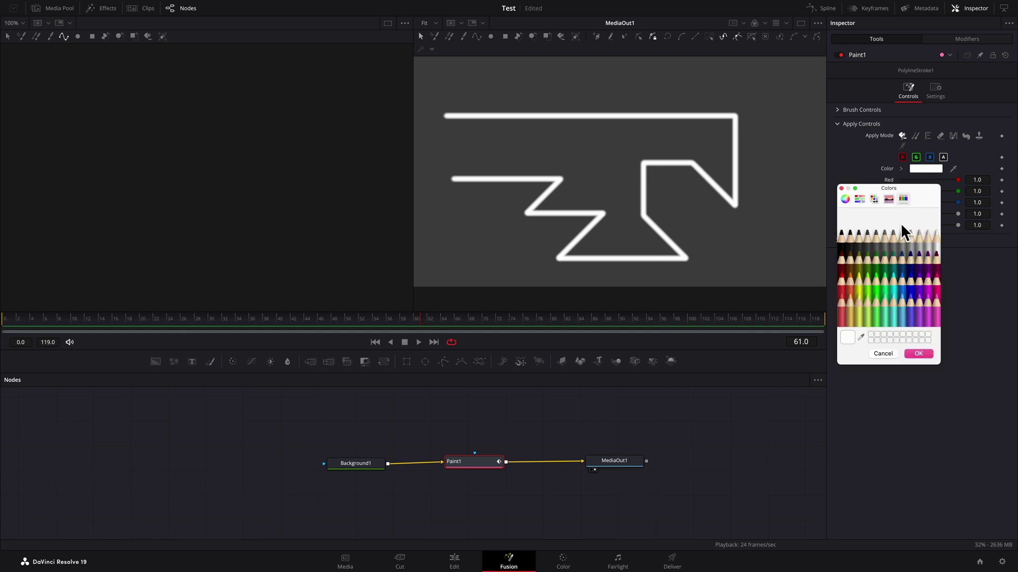
left_click(874, 296)
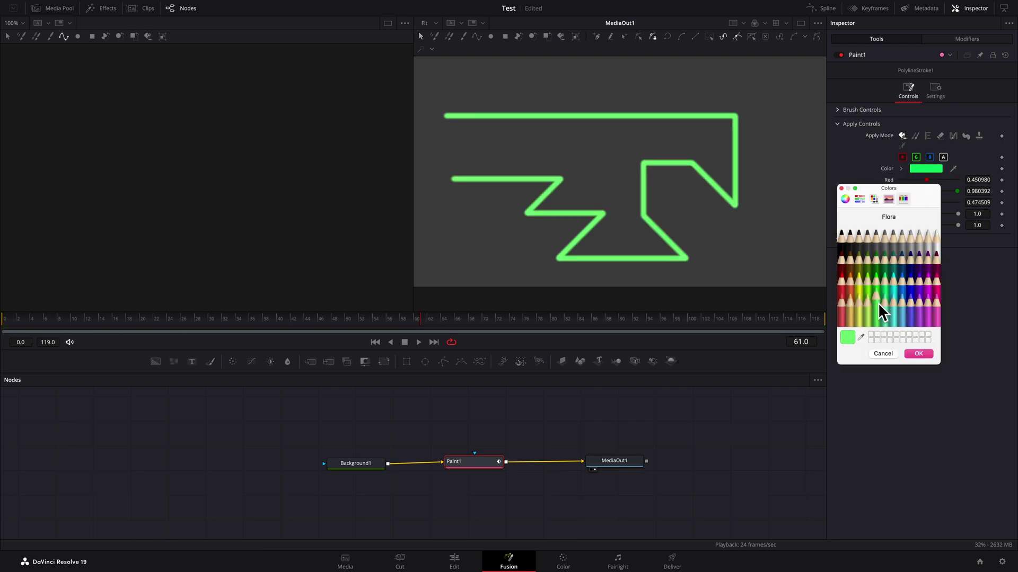
left_click(894, 265)
left_click(896, 269)
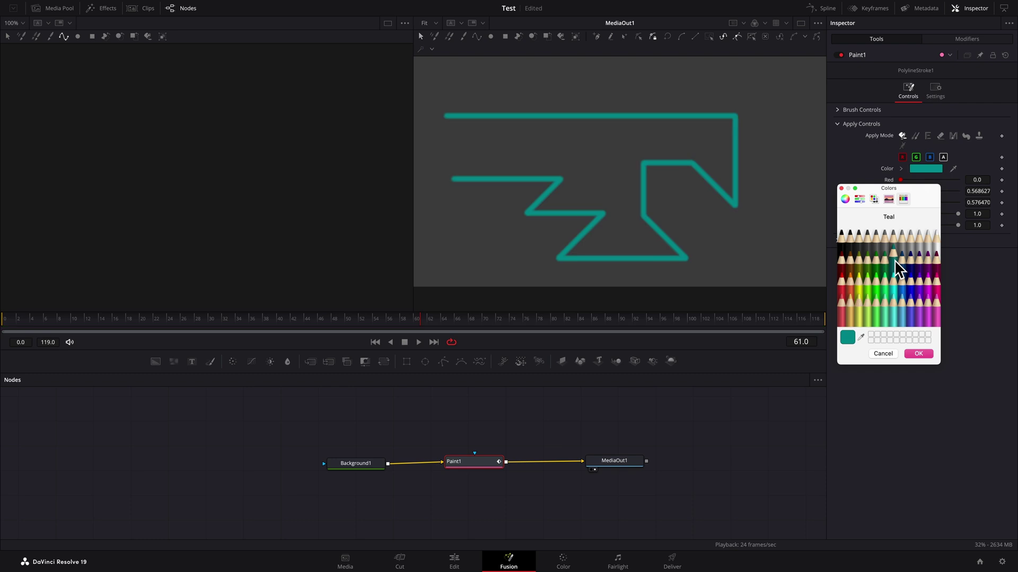
left_click(903, 284)
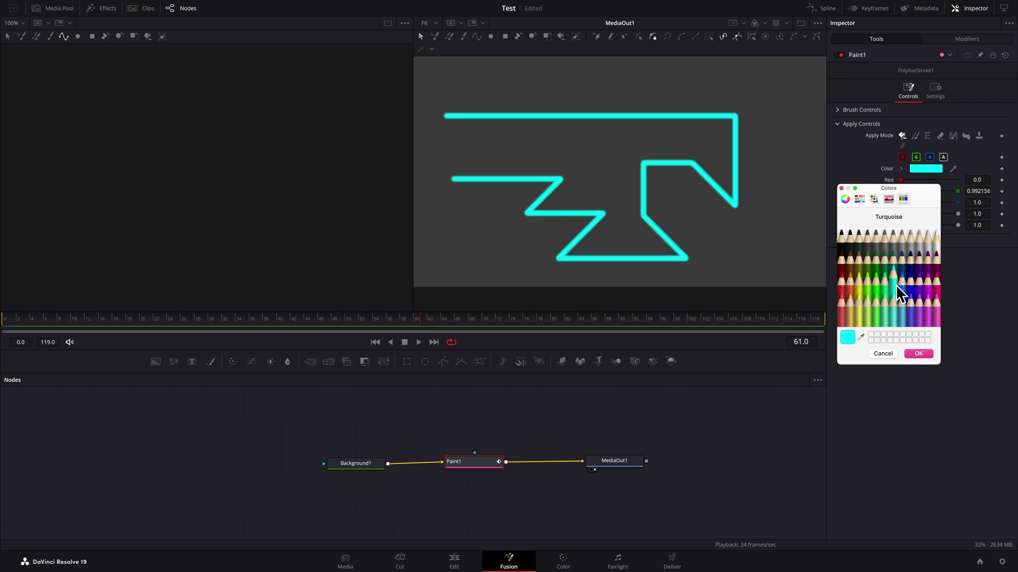
left_click(919, 353)
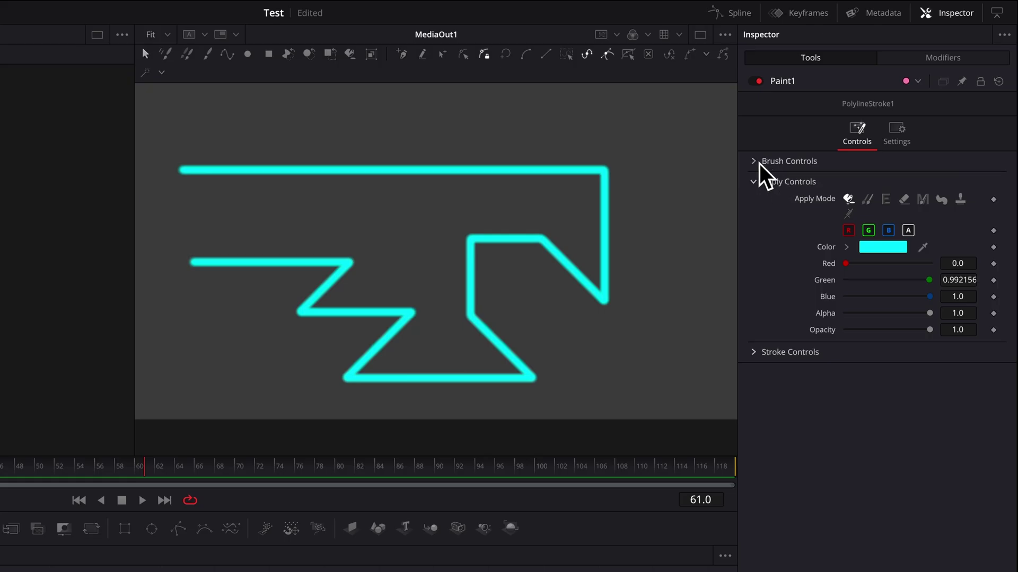
Set the stroke's brush size to 0.0118 and try the other brush shapes before returning to the soft round one
left_click(843, 109)
mouse_move(886, 232)
left_mouse_down()
mouse_move(932, 233)
mouse_move(861, 233)
mouse_move(885, 232)
mouse_move(855, 212)
left_mouse_up()
left_click(867, 182)
left_click(923, 178)
left_click(905, 179)
left_click(848, 178)
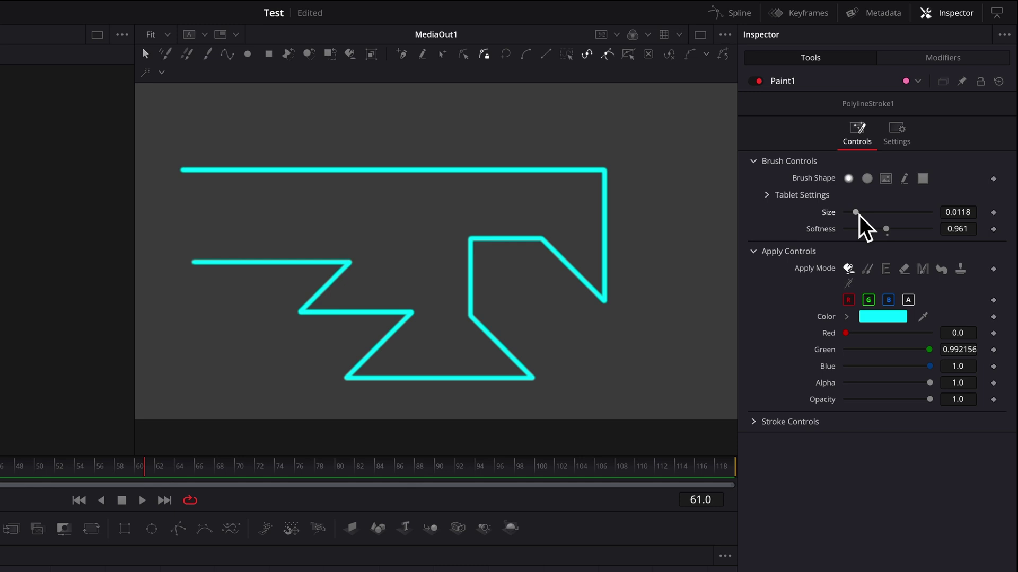
Keyframe the stroke's Write On end at 0.0 on the first frame and 1.0 on the last frame, 119
left_click(759, 426)
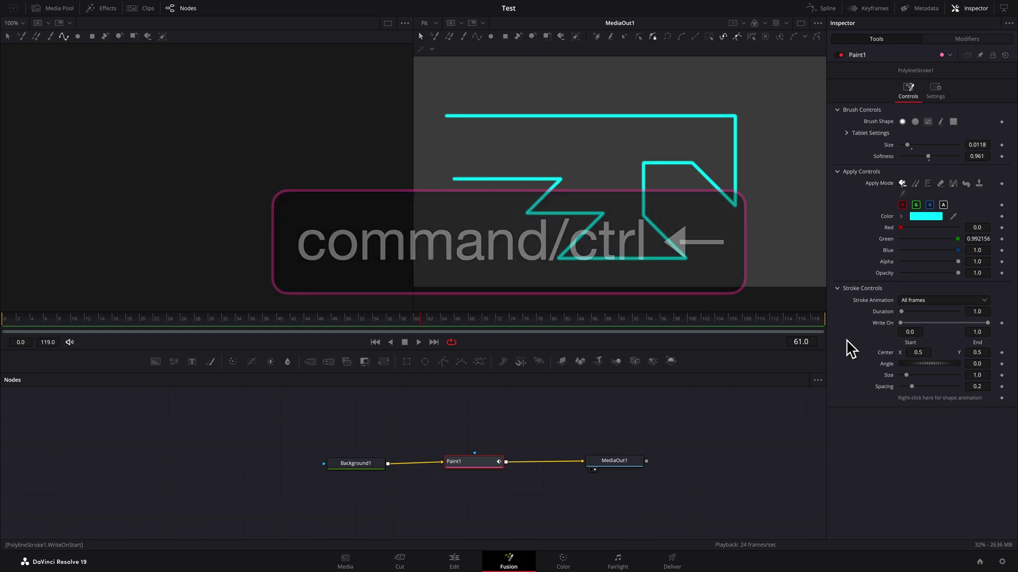
key("ctrl+Left")
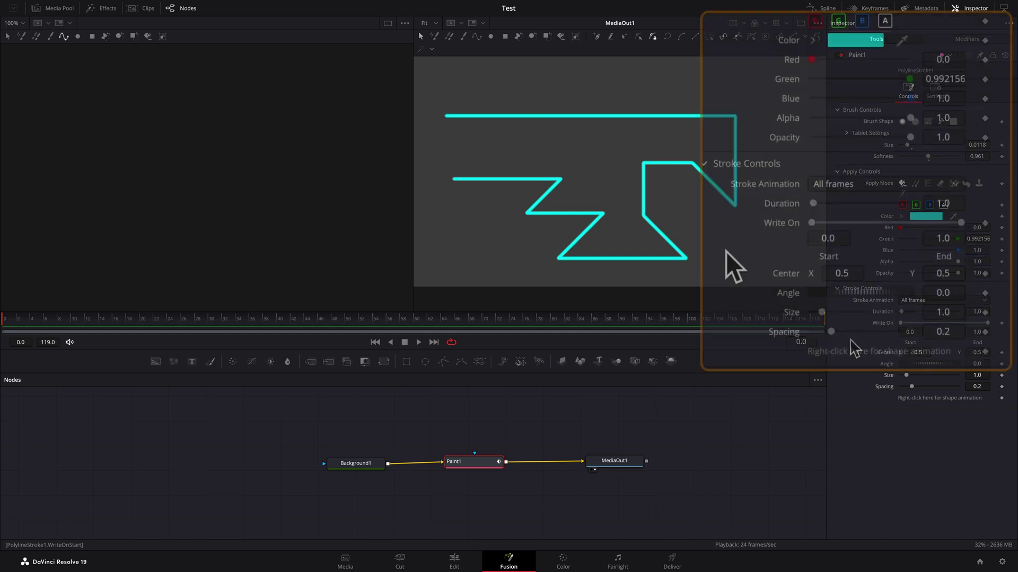
left_click_drag(988, 323, 902, 325)
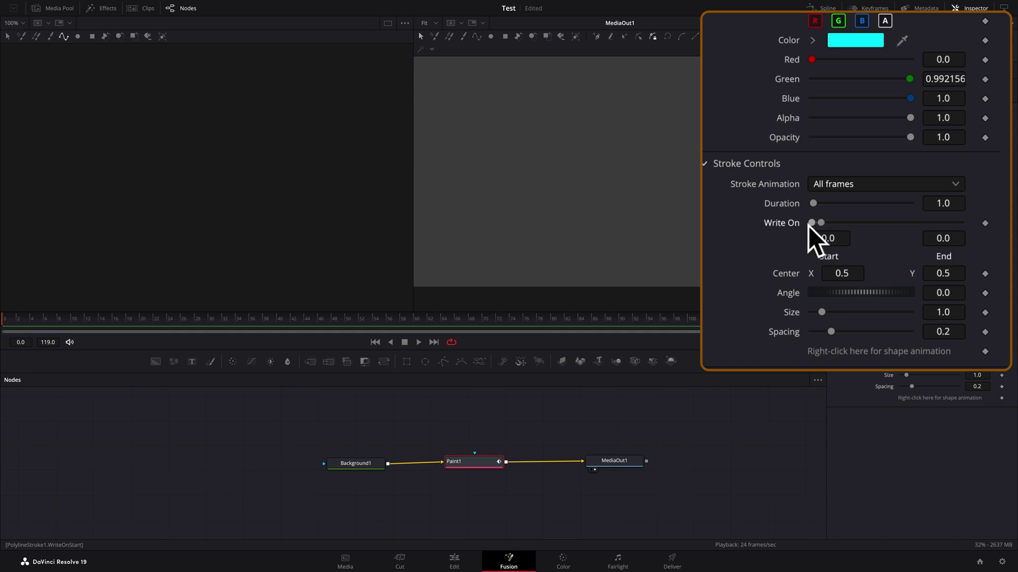
left_click(1001, 325)
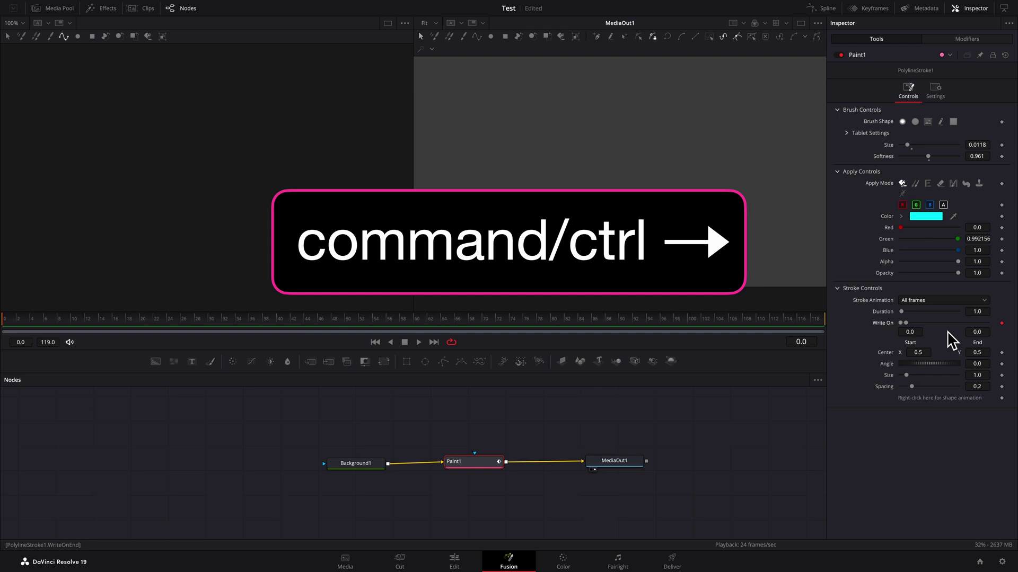
key("ctrl+Right")
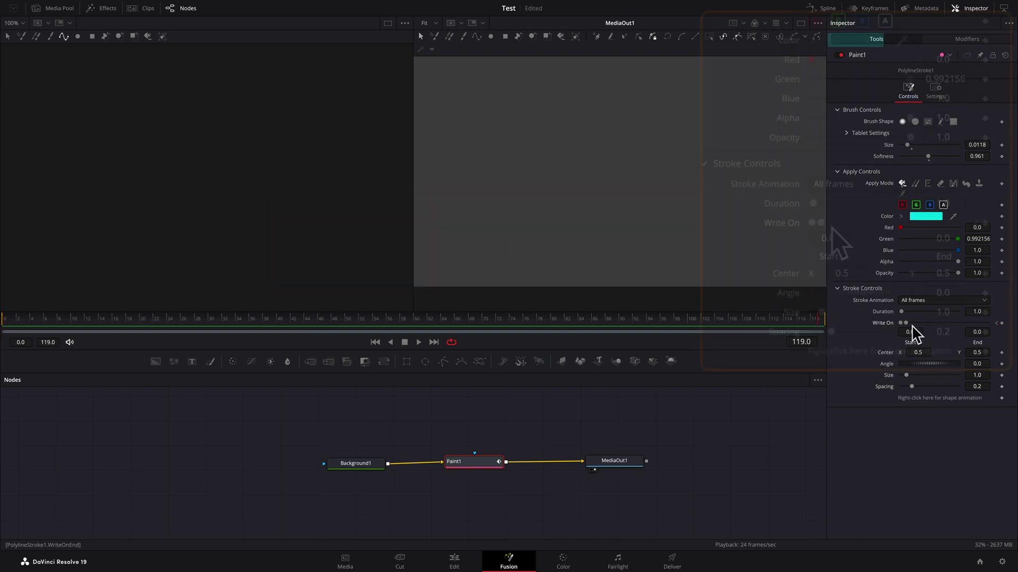
left_click_drag(906, 322, 996, 325)
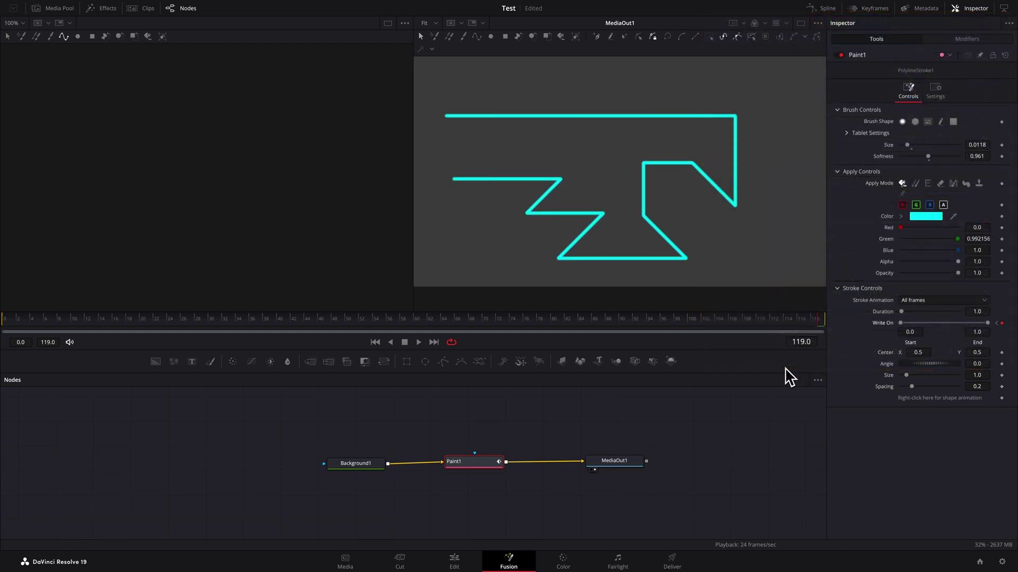
Play the animation and break the stroke into dots with spacing 0.835 and softness 0.473
key("space")
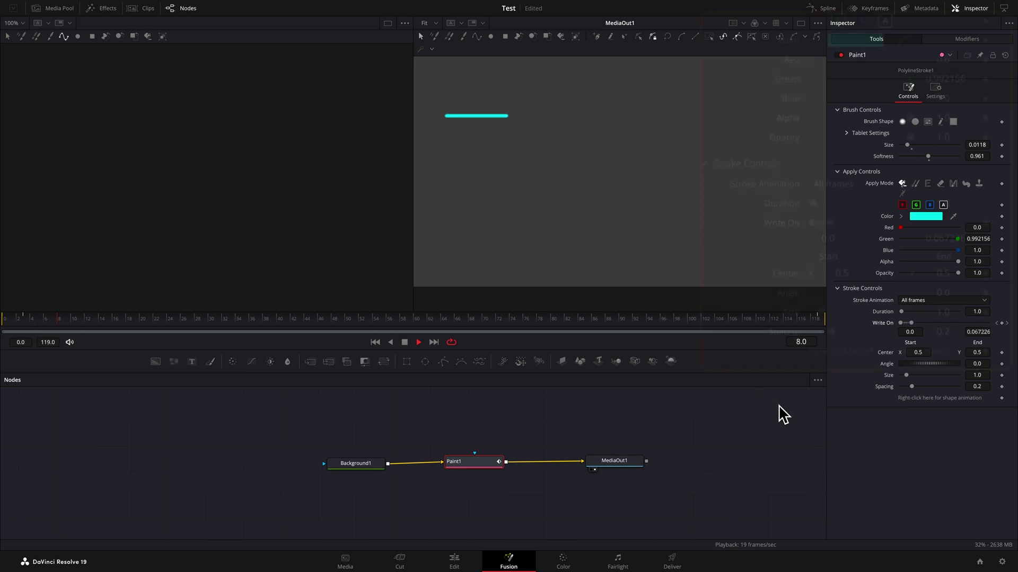
left_click_drag(912, 387, 949, 386)
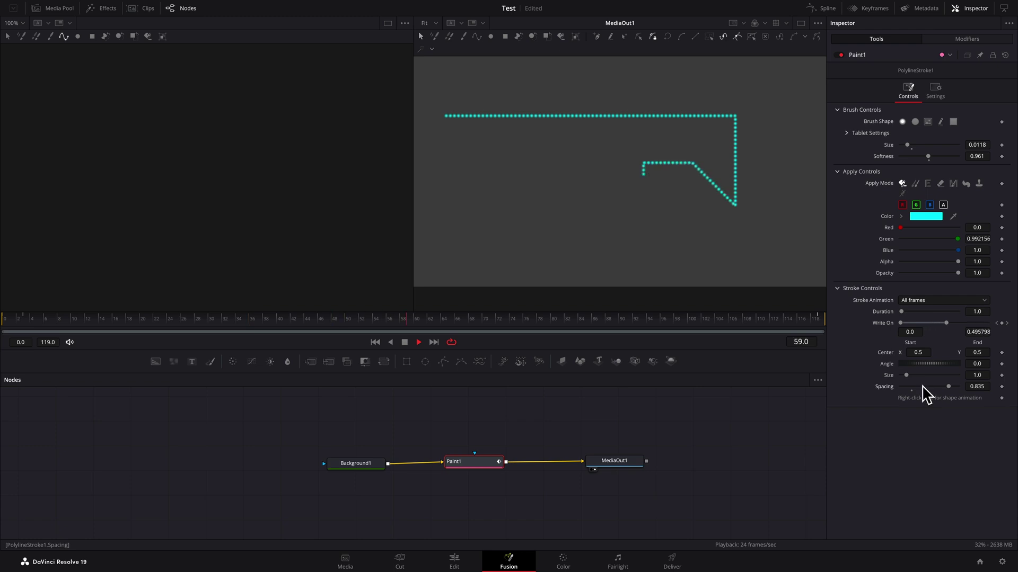
left_click_drag(930, 158, 916, 159)
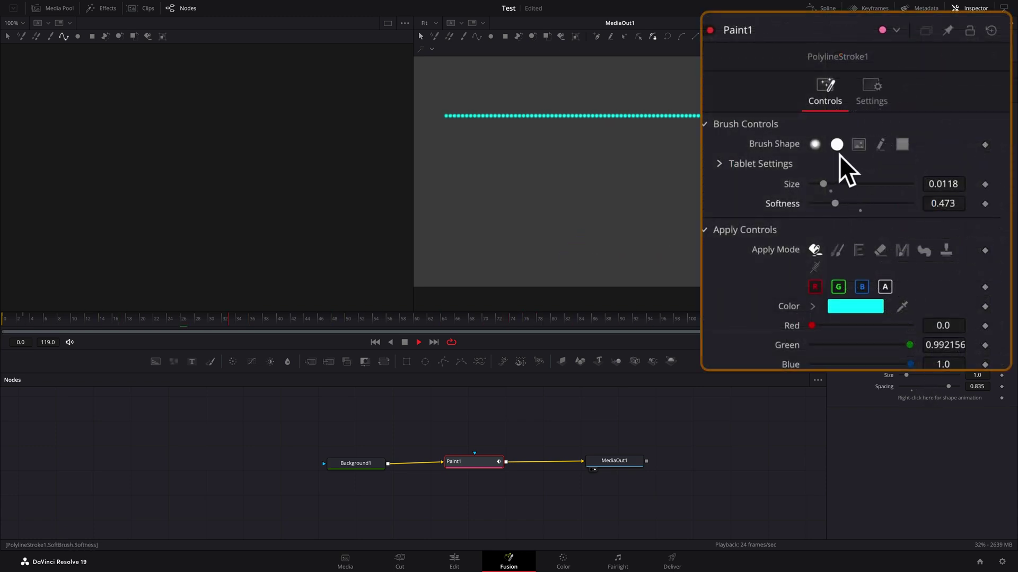
Try the hard circle brush shape on the stroke and adjust its size to 0.011
left_click(837, 146)
left_click_drag(912, 149, 913, 150)
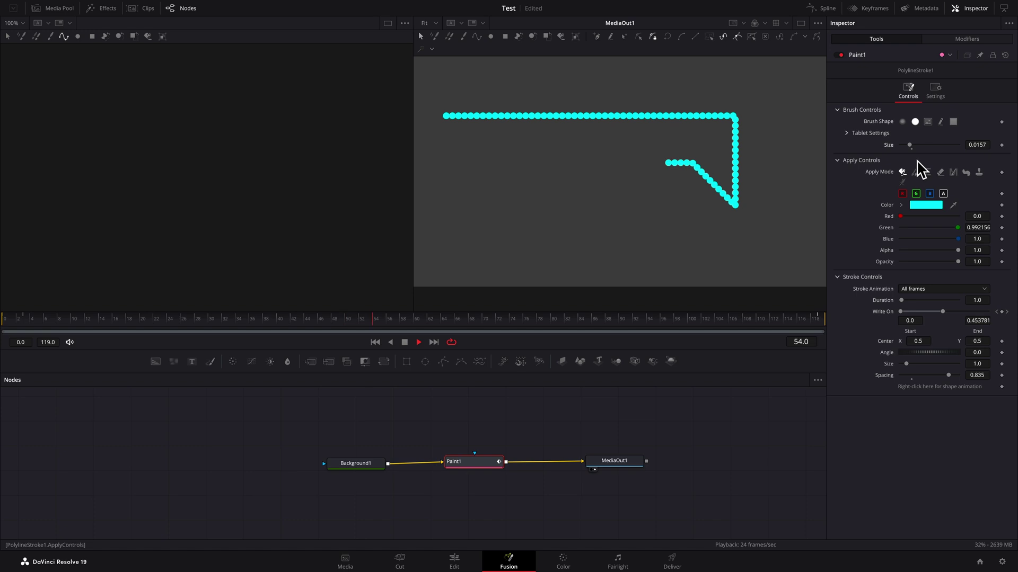
left_click_drag(909, 149, 906, 148)
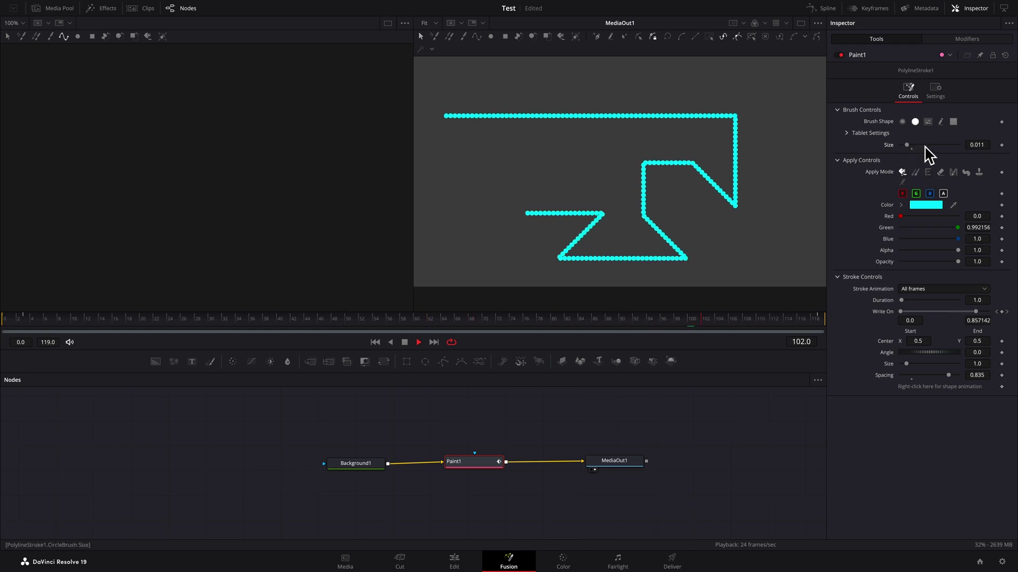
Switch the stroke to the square brush shape and set its spacing to 2.0
left_click(953, 122)
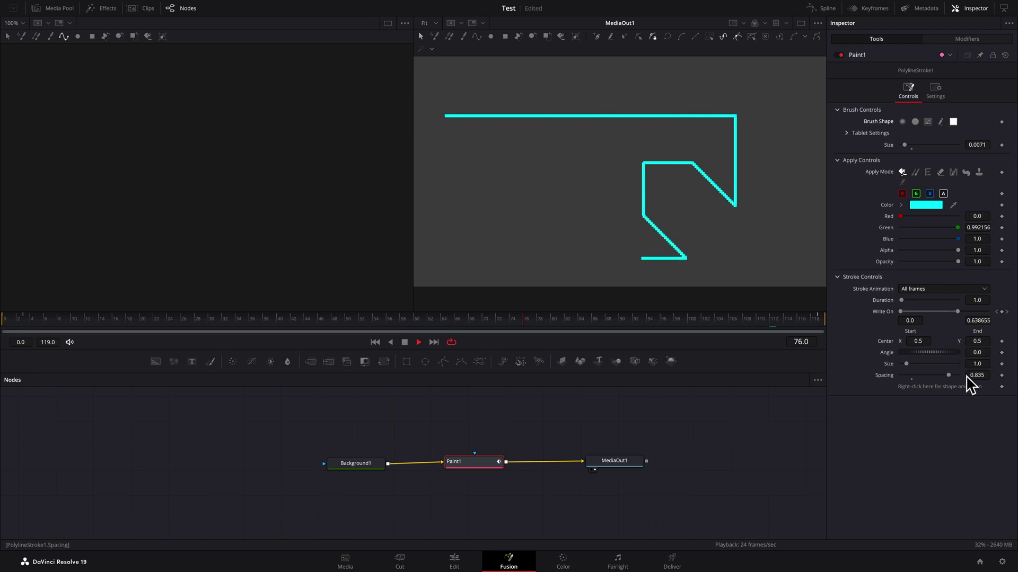
type("1.0")
key("Tab")
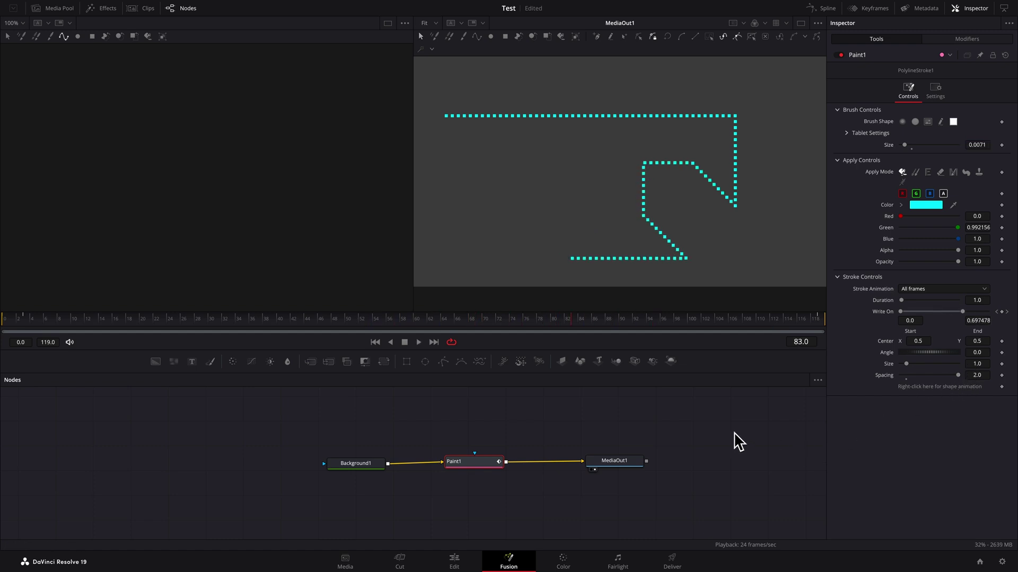
Display Paint1's Write On curves in the Spline editor, fit them to the view and smooth all their keyframes
left_click(835, 8)
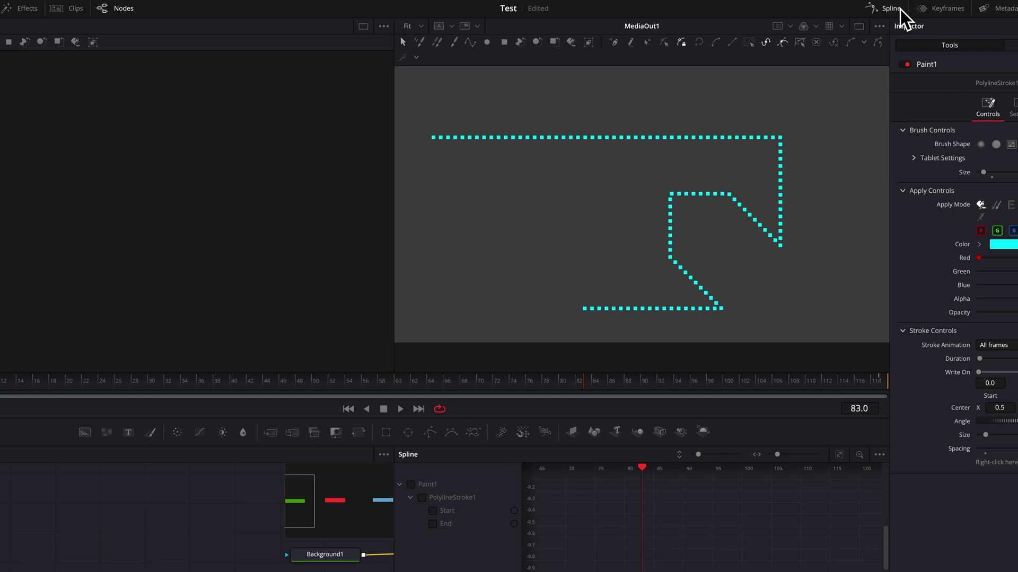
left_click(127, 12)
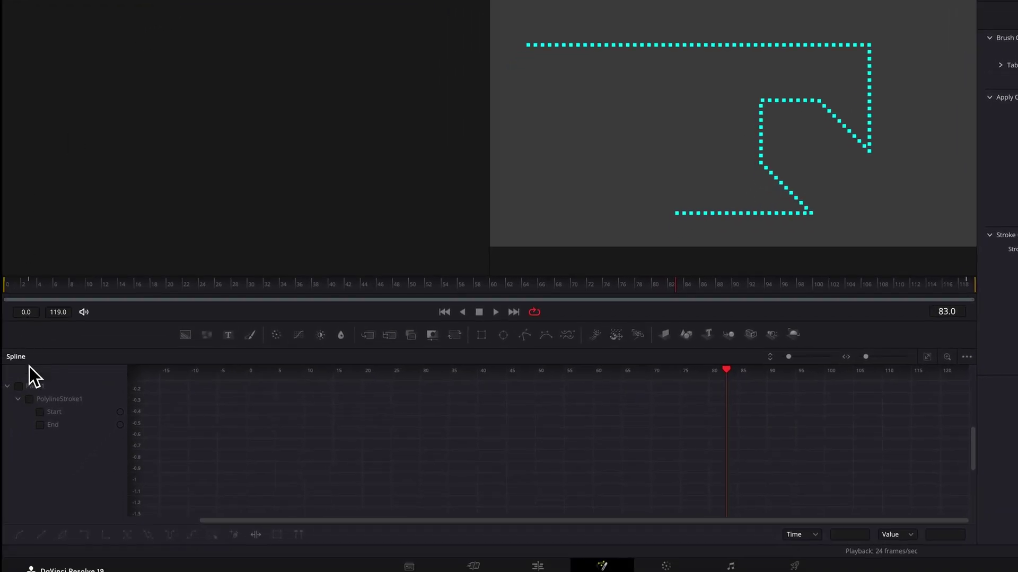
left_click(23, 387)
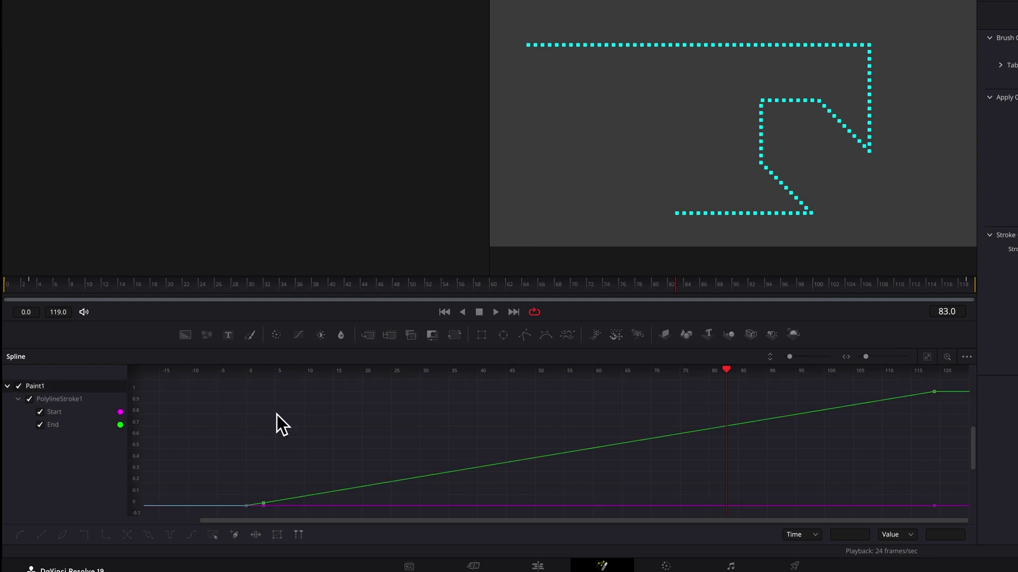
left_click(931, 361)
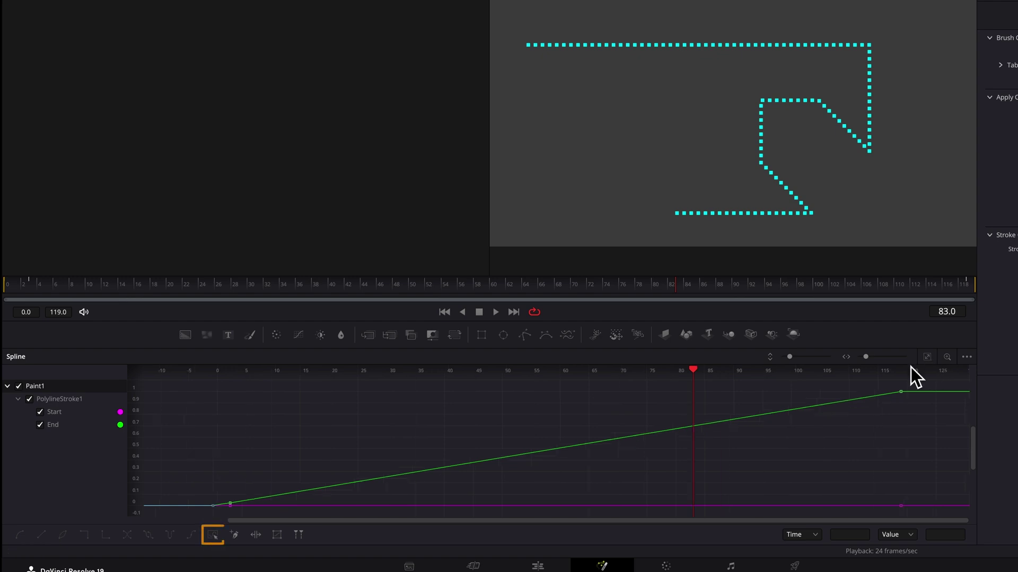
left_click(215, 539)
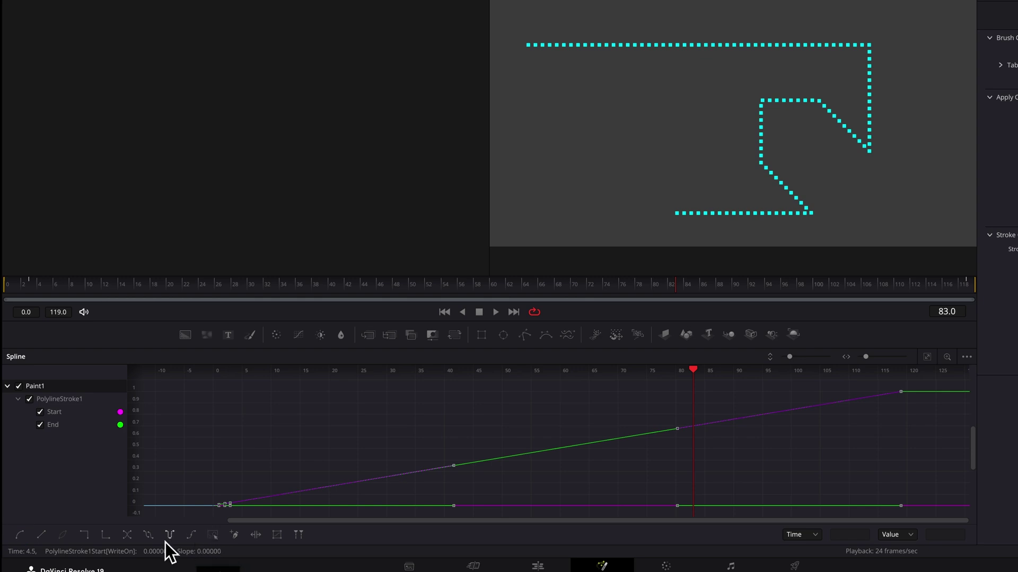
left_click(21, 536)
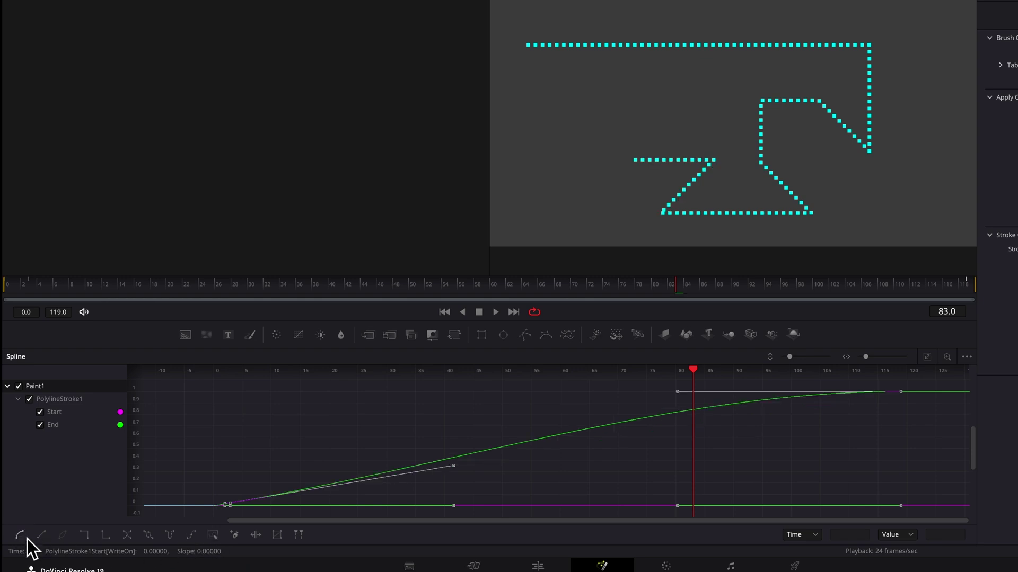
Bring back the node graph, close the Spline editor and play the smoothed line animation
left_click(186, 10)
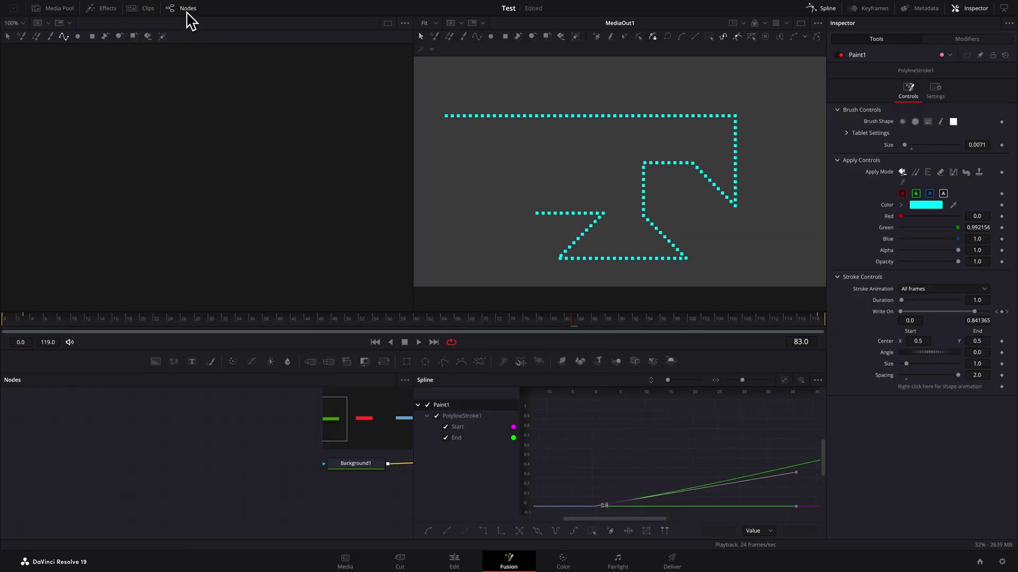
left_click(822, 9)
key("space")
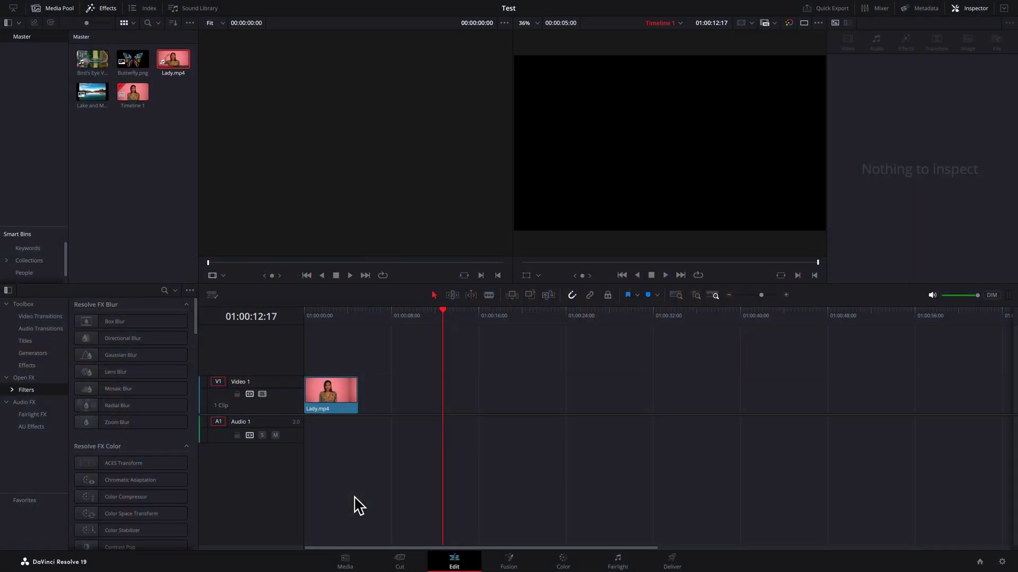
Park the playhead on the Lady.mp4 clip, open it in Fusion and add a Paint node after MediaIn1
left_click_drag(441, 318, 341, 326)
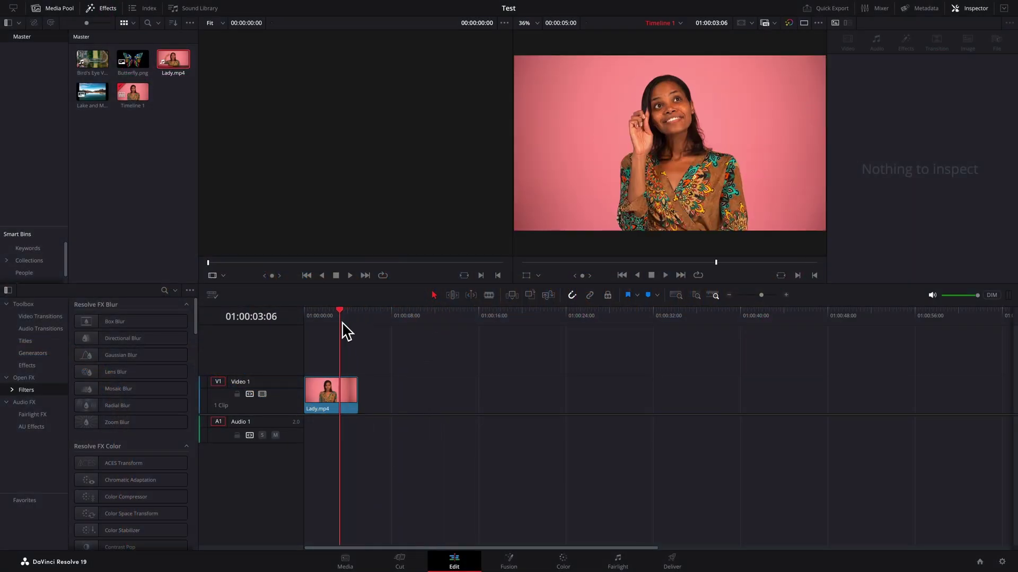
left_click(508, 563)
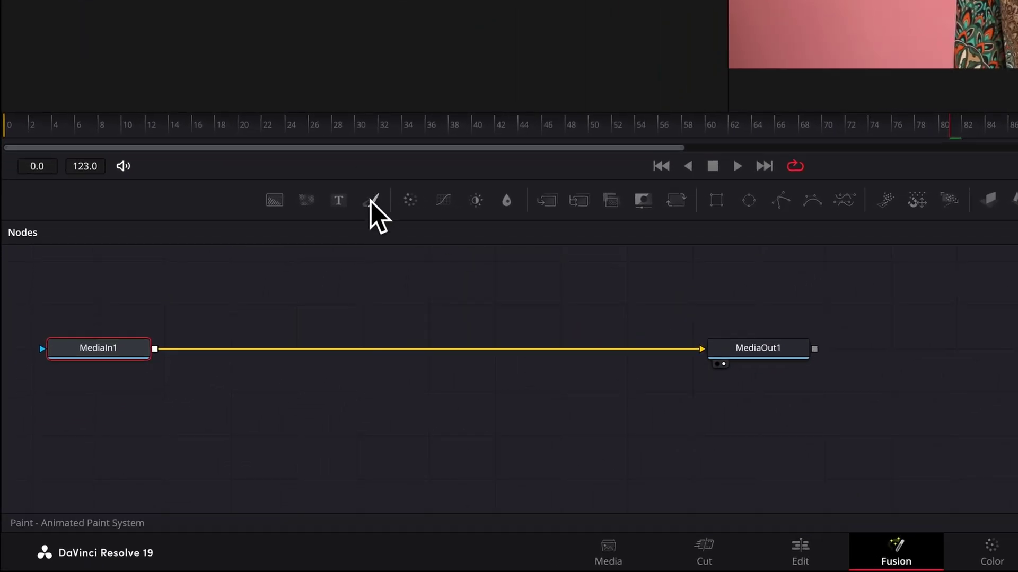
left_click(372, 200)
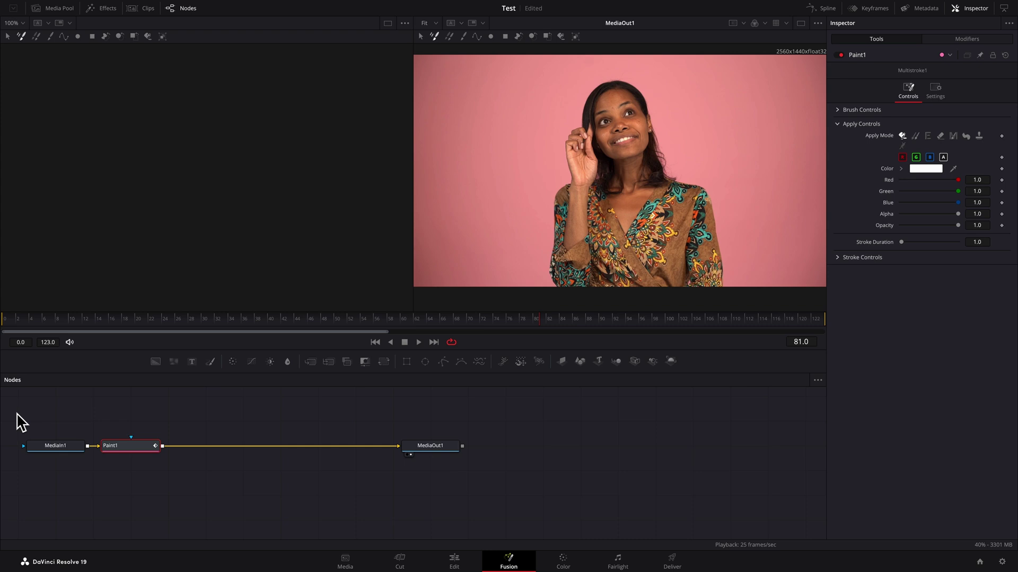
Move the MediaIn1, Paint1 and MediaOut1 nodes together to the middle of the node graph
left_click_drag(15, 413, 489, 492)
left_click_drag(455, 449, 717, 484)
left_click(509, 450)
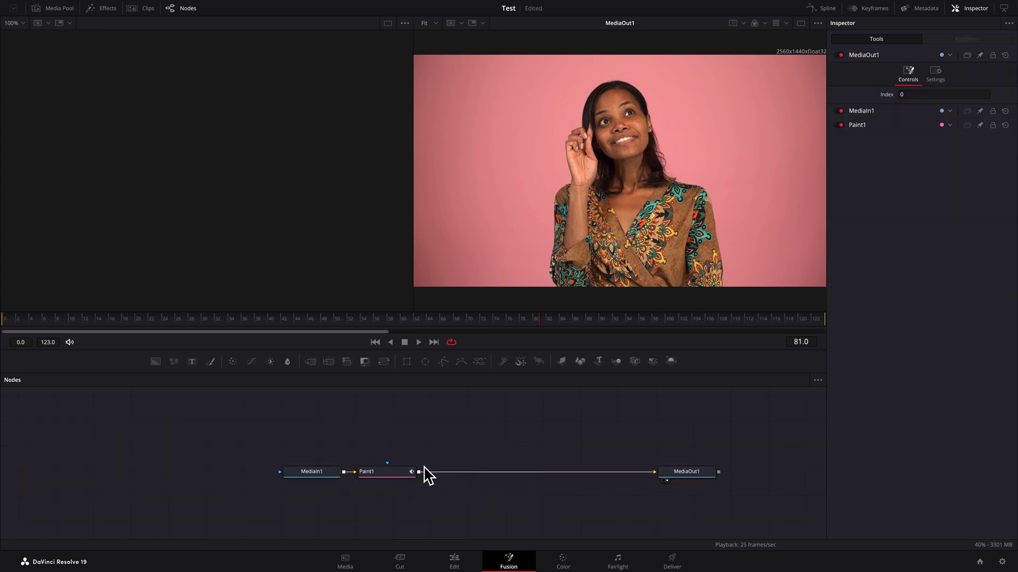
Draw an open, curvy Polyline Stroke on Paint1 that winds up, across the woman's face, around her and back over her torso
left_click(393, 475)
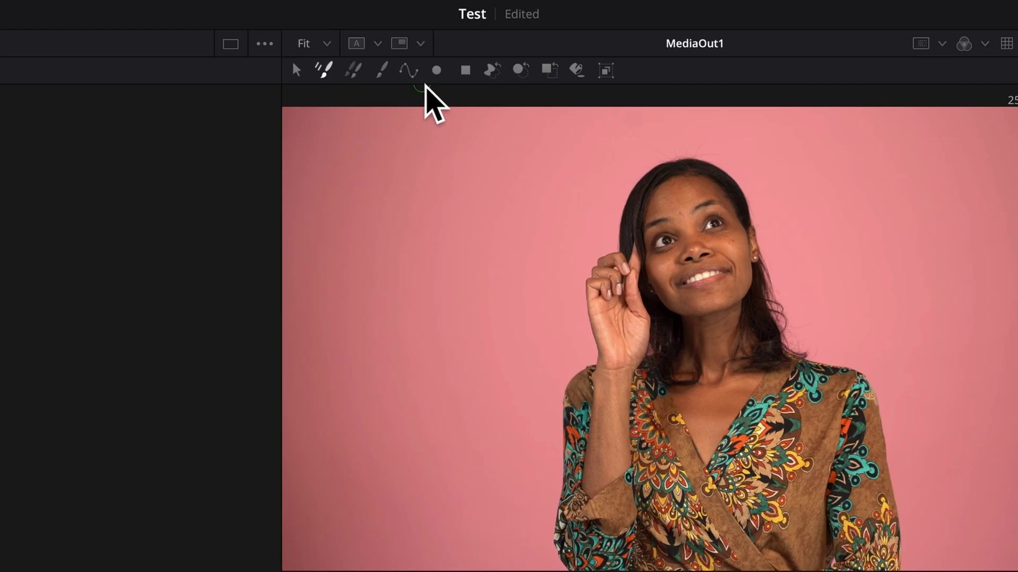
left_click(479, 39)
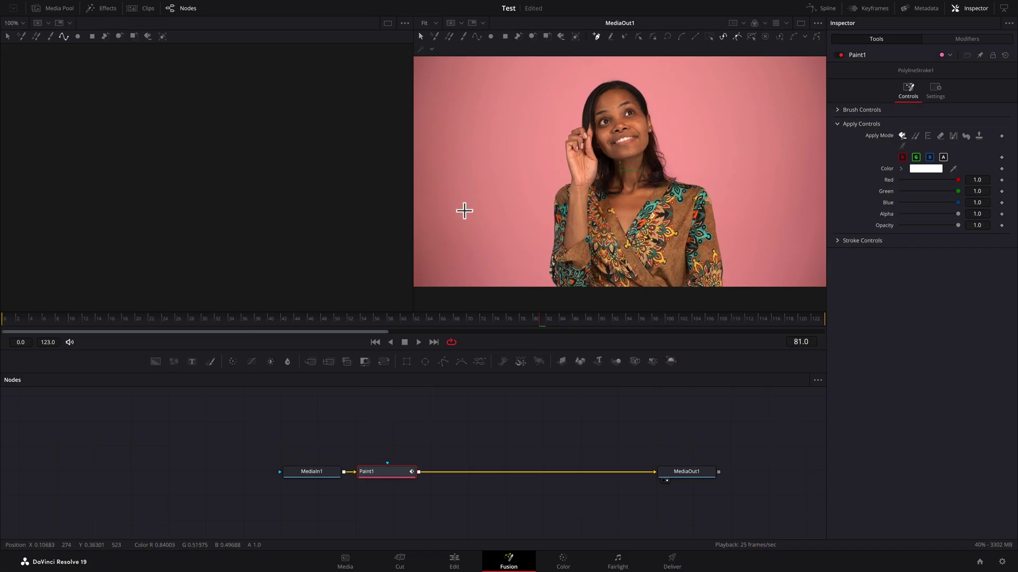
left_click(459, 204)
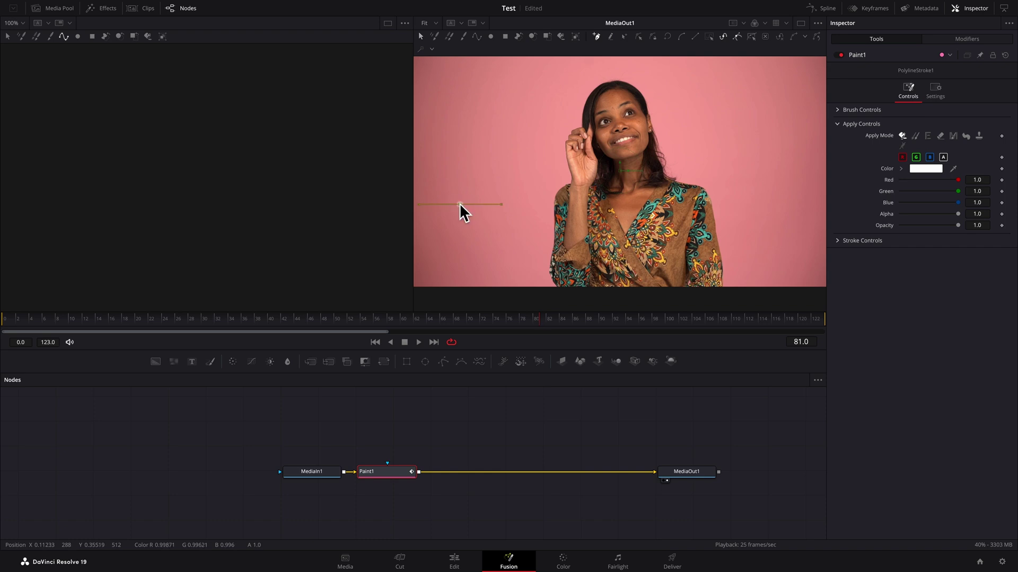
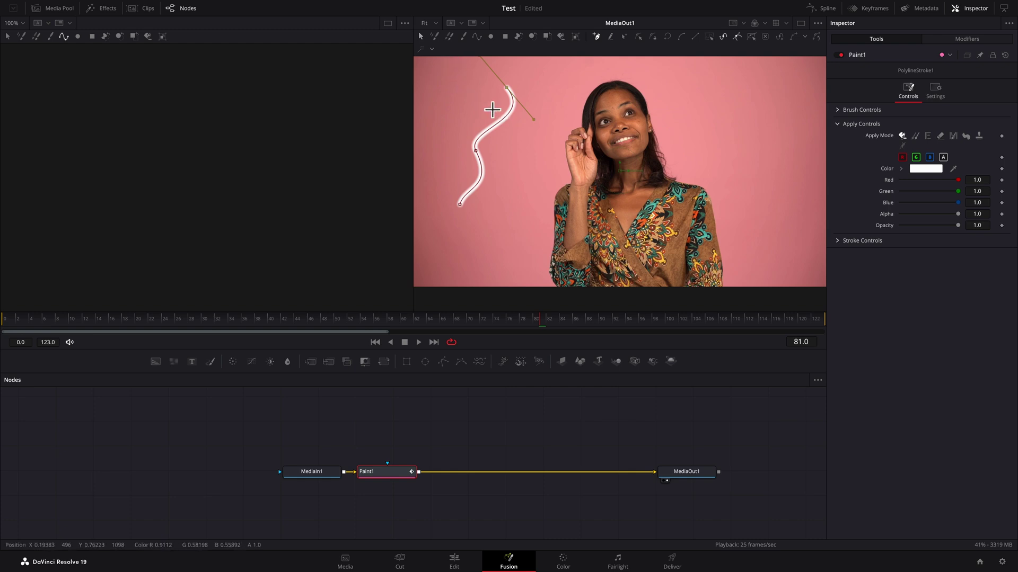
left_click_drag(574, 77, 616, 79)
left_click_drag(690, 111, 681, 173)
mouse_move(766, 143)
left_mouse_down()
mouse_move(790, 207)
mouse_move(753, 222)
mouse_move(795, 255)
mouse_move(825, 247)
left_mouse_up()
mouse_move(719, 280)
left_mouse_down()
mouse_move(707, 291)
mouse_move(677, 274)
left_mouse_up()
mouse_move(660, 202)
left_mouse_down()
mouse_move(546, 235)
mouse_move(550, 185)
mouse_move(541, 185)
left_mouse_up()
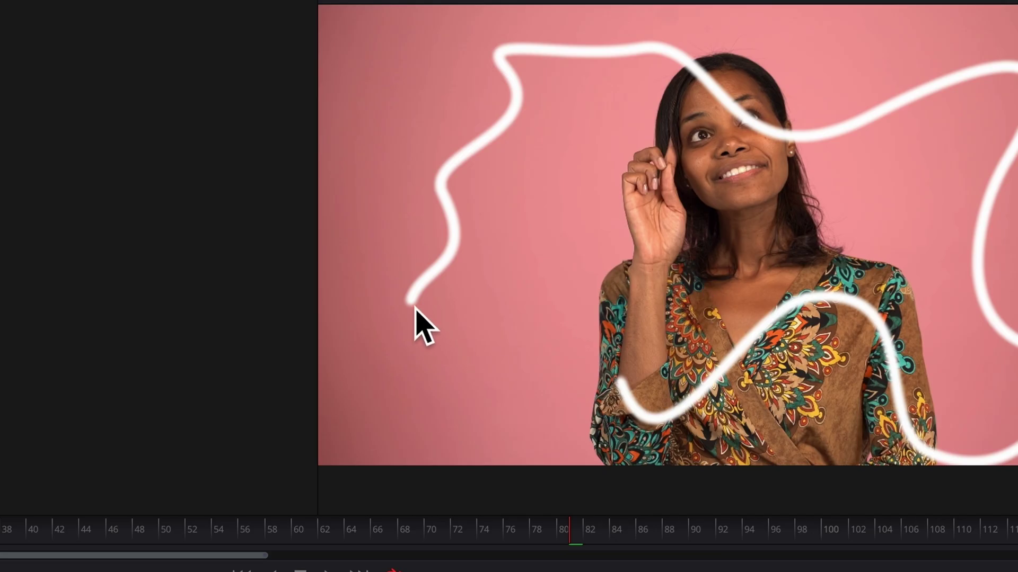
Reshape the first bend of the stroke by pulling out the second point's lower handle, then fit the viewer to the frame
left_click(415, 310)
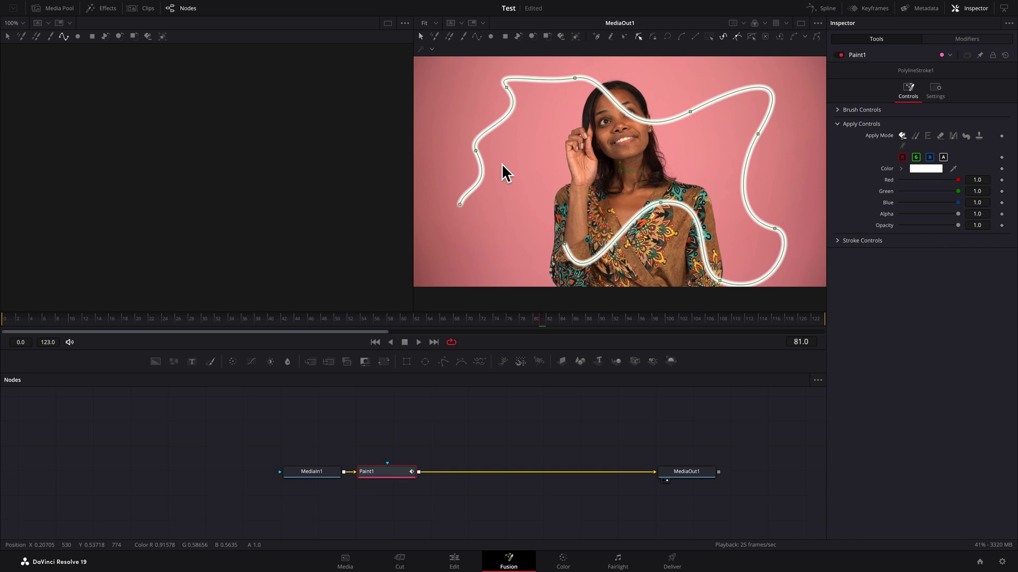
scroll(501, 163, "up", 5)
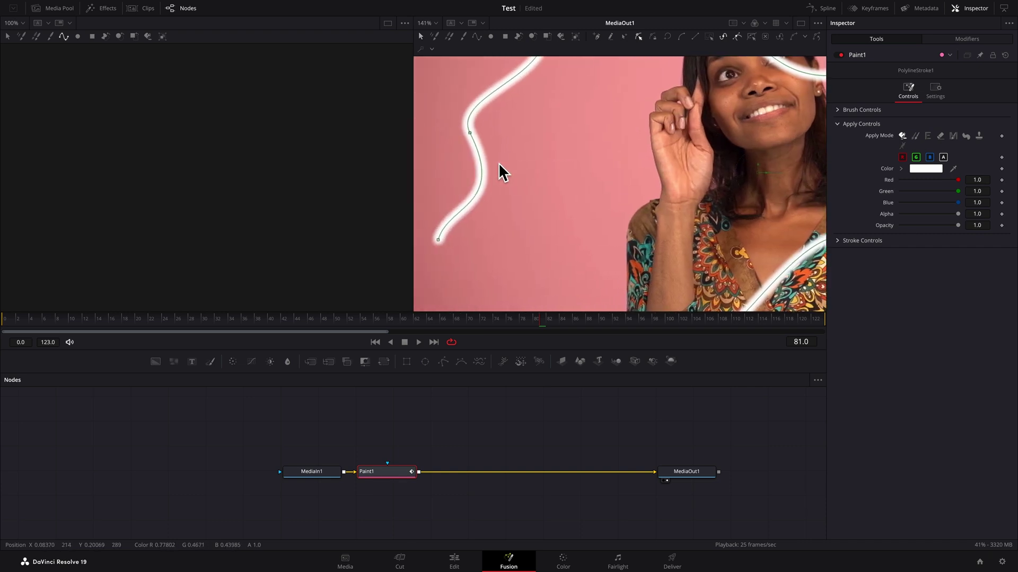
left_click(473, 132)
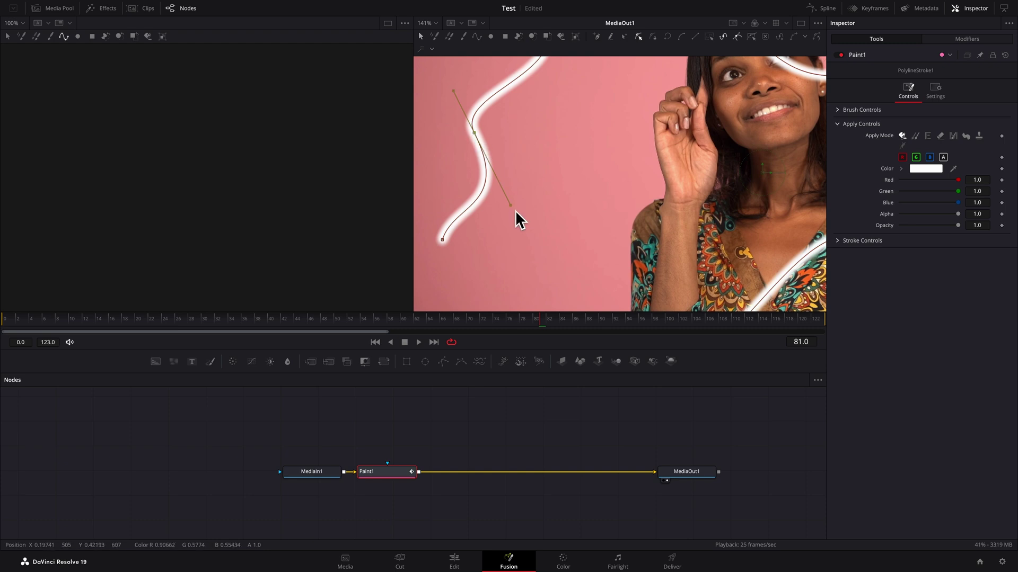
mouse_move(513, 207)
left_mouse_down()
mouse_move(562, 182)
mouse_move(504, 231)
mouse_move(473, 232)
mouse_move(545, 210)
mouse_move(513, 227)
left_mouse_up()
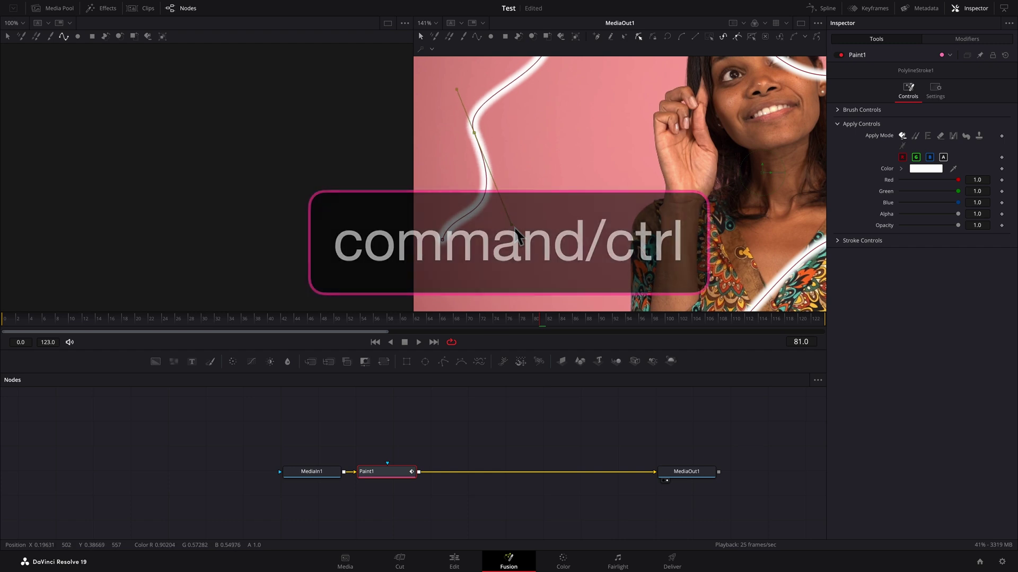
mouse_move(513, 226)
left_mouse_down()
mouse_move(575, 234)
mouse_move(483, 245)
mouse_move(408, 218)
mouse_move(534, 244)
mouse_move(553, 259)
mouse_move(574, 252)
mouse_move(554, 260)
left_mouse_up()
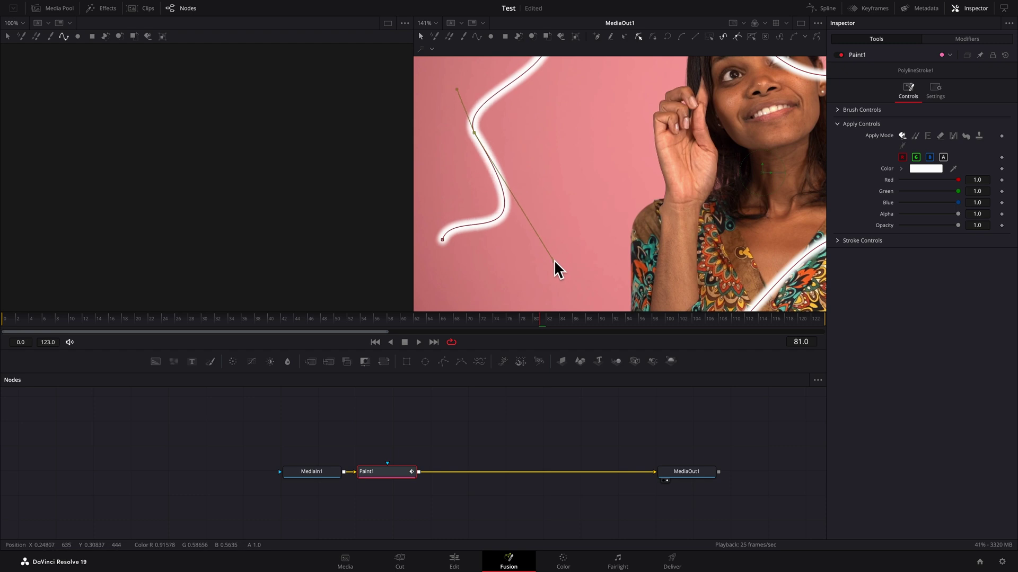
left_click(436, 24)
left_click(437, 37)
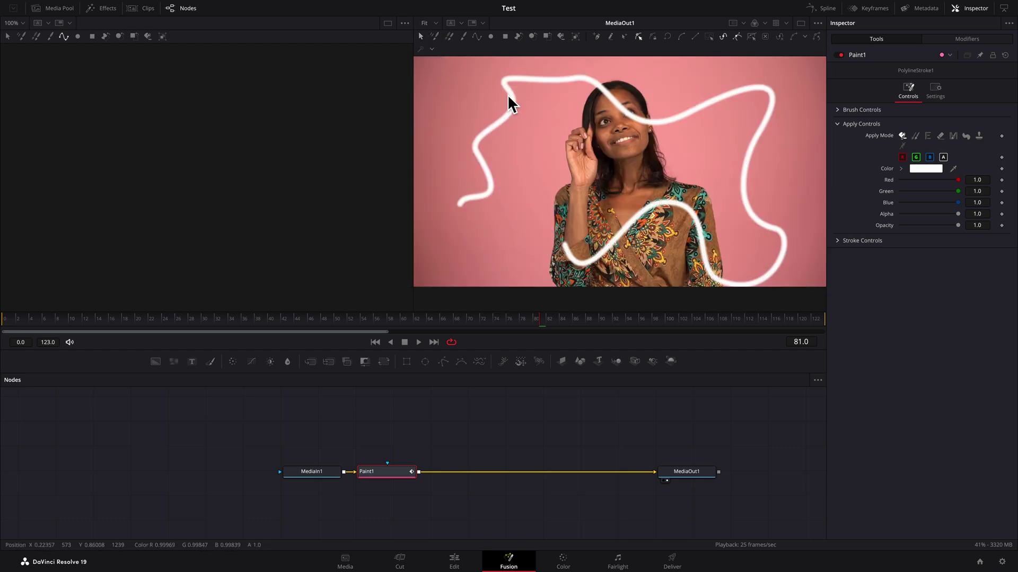
Adjust the handles of the stroke's upper-left corner point and two points beside the woman to reshape the curves, then deselect the stroke
left_click(464, 206)
mouse_move(510, 90)
left_mouse_down()
mouse_move(552, 132)
mouse_move(515, 155)
mouse_move(499, 148)
left_mouse_up()
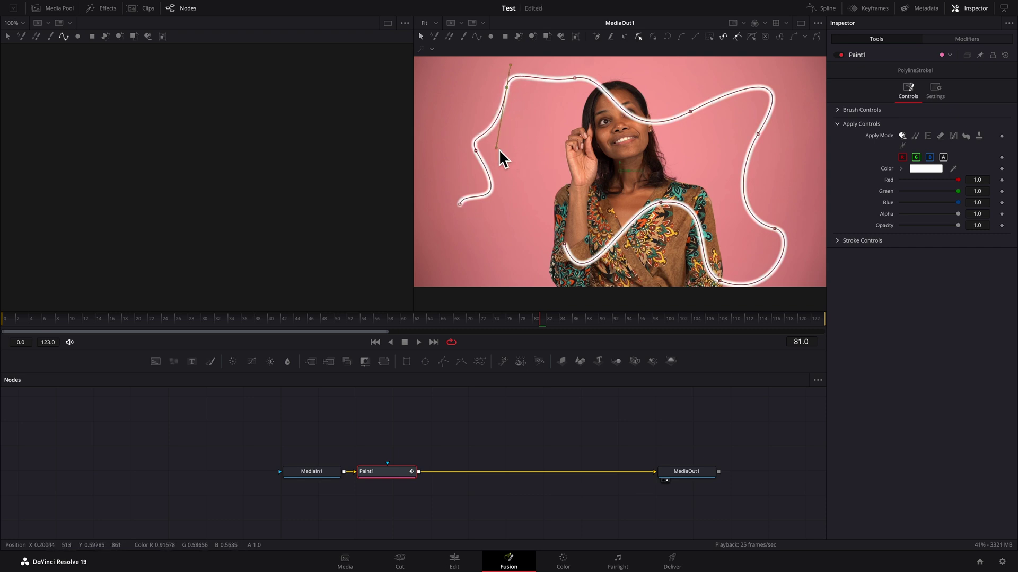
left_click(690, 112)
left_click_drag(713, 102, 718, 65)
left_click(774, 228)
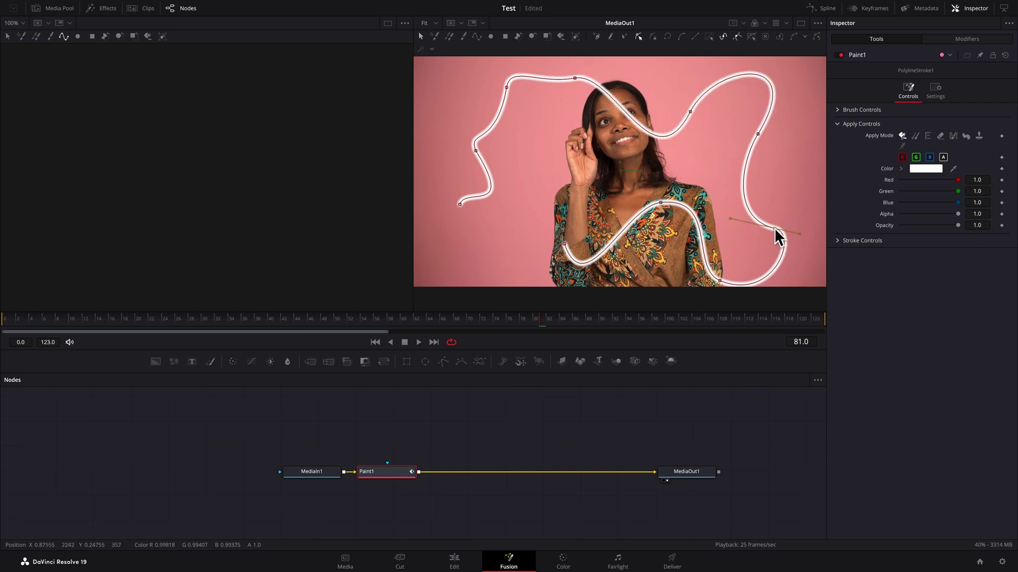
mouse_move(733, 219)
left_mouse_down()
mouse_move(753, 193)
mouse_move(806, 204)
mouse_move(821, 228)
mouse_move(843, 184)
mouse_move(825, 183)
left_mouse_up()
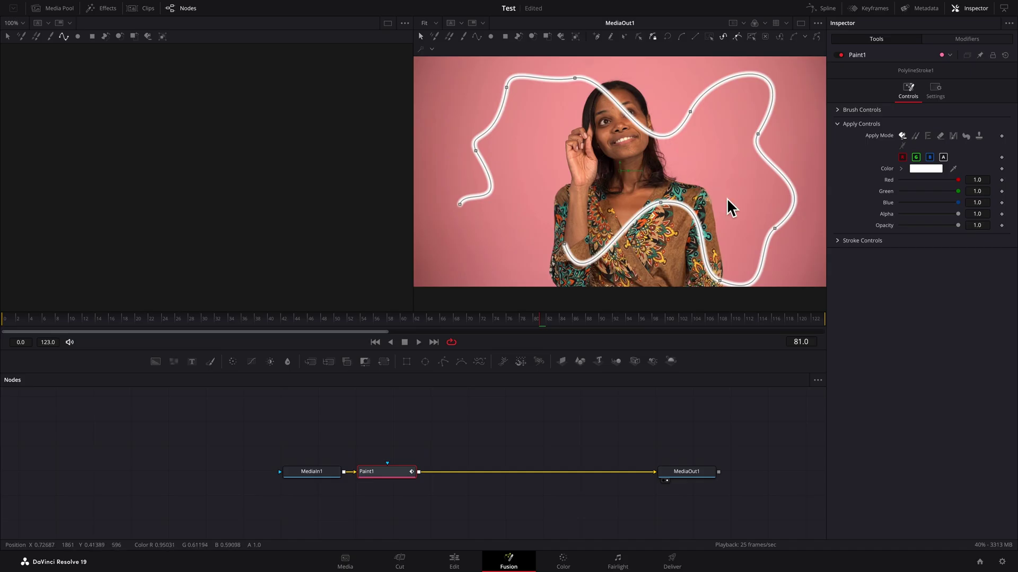
left_click(727, 198)
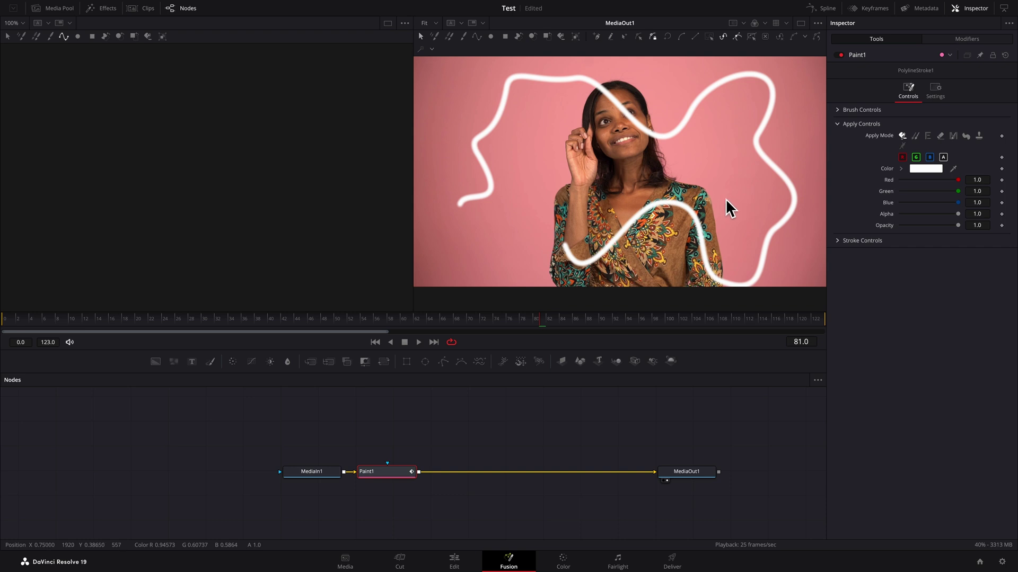
Recolor the curvy polyline stroke to Turquoise
left_click(922, 169)
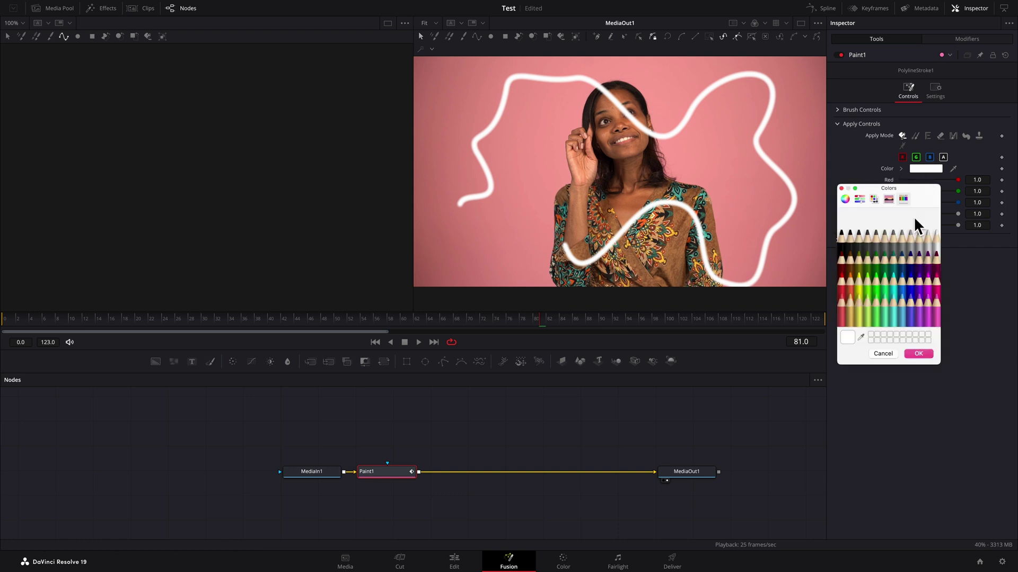
left_click(895, 283)
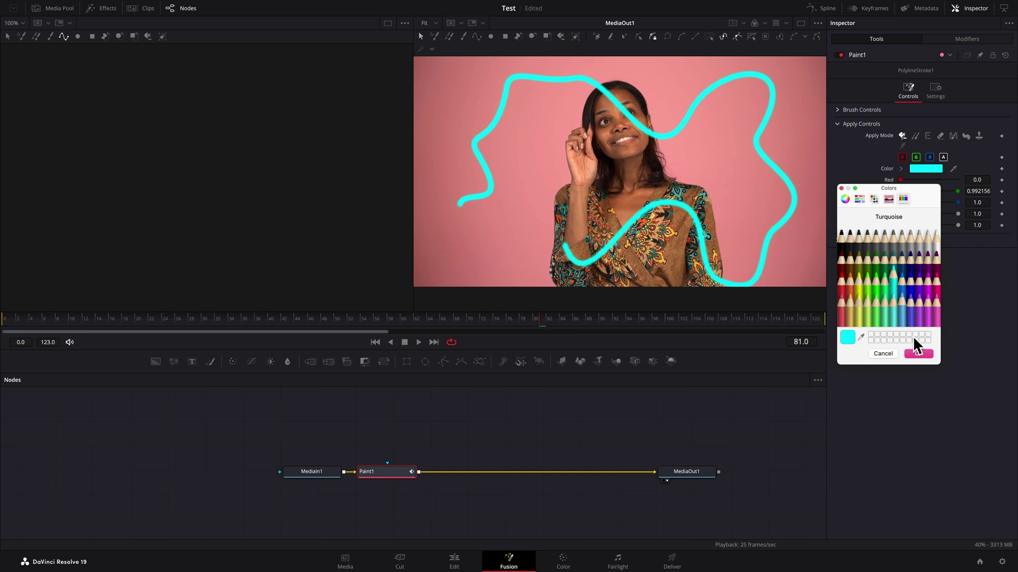
left_click(920, 352)
Give the turquoise stroke the hard-edged circle brush shape at size 0.0087 and set its spacing to 0.134
left_click(843, 111)
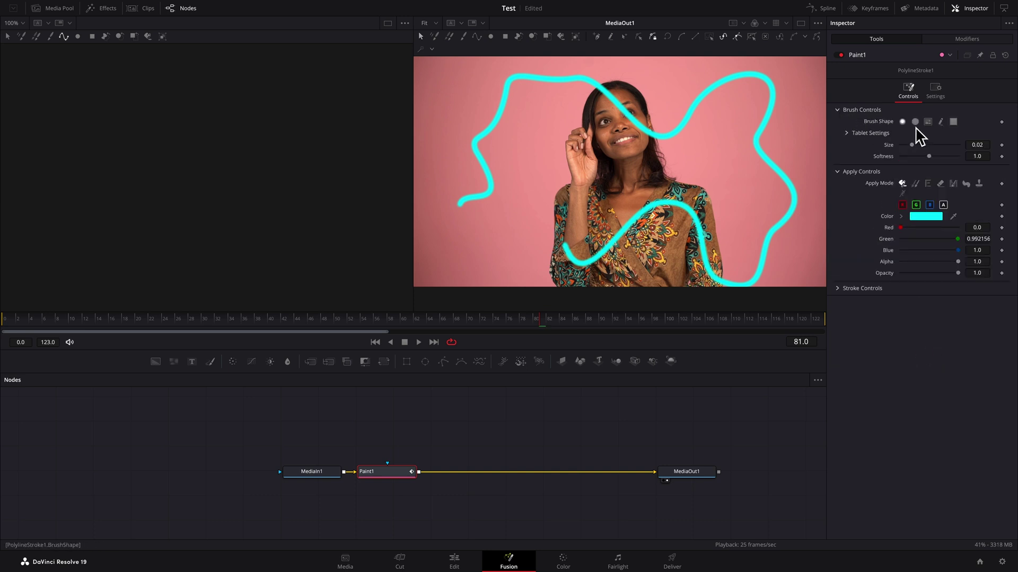
left_click_drag(908, 146, 904, 147)
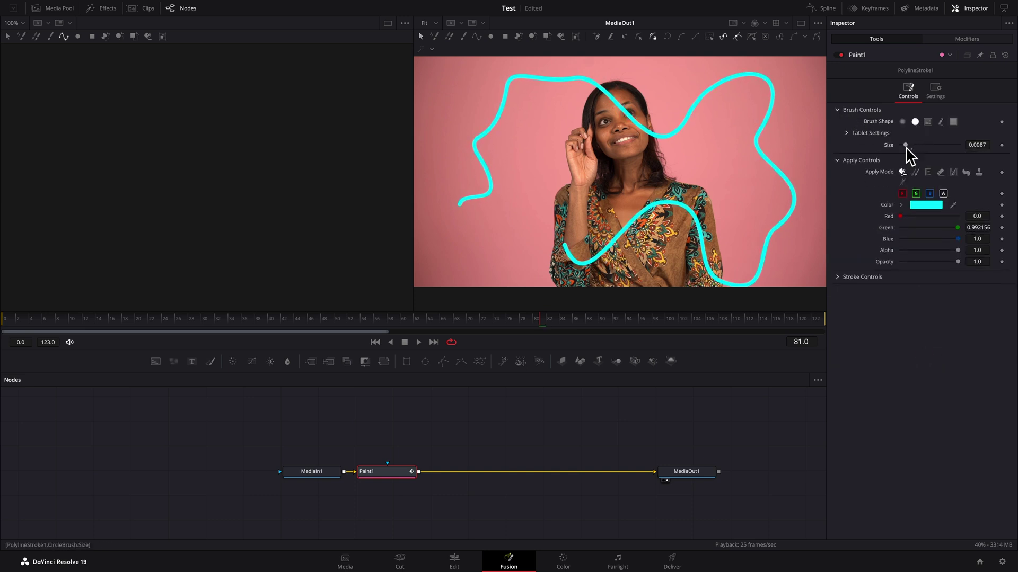
left_click(844, 279)
mouse_move(913, 377)
left_mouse_down()
mouse_move(970, 379)
mouse_move(910, 379)
left_mouse_up()
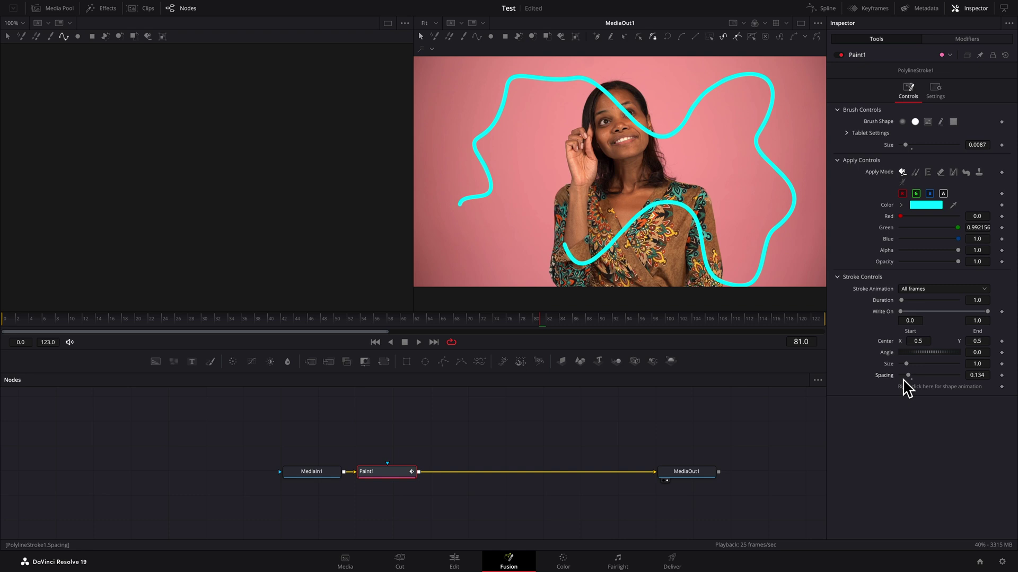
Keyframe the stroke's Write On End at 0.0 on frame 0 and 1.0 on frame 123, and play back the animation
key("Home")
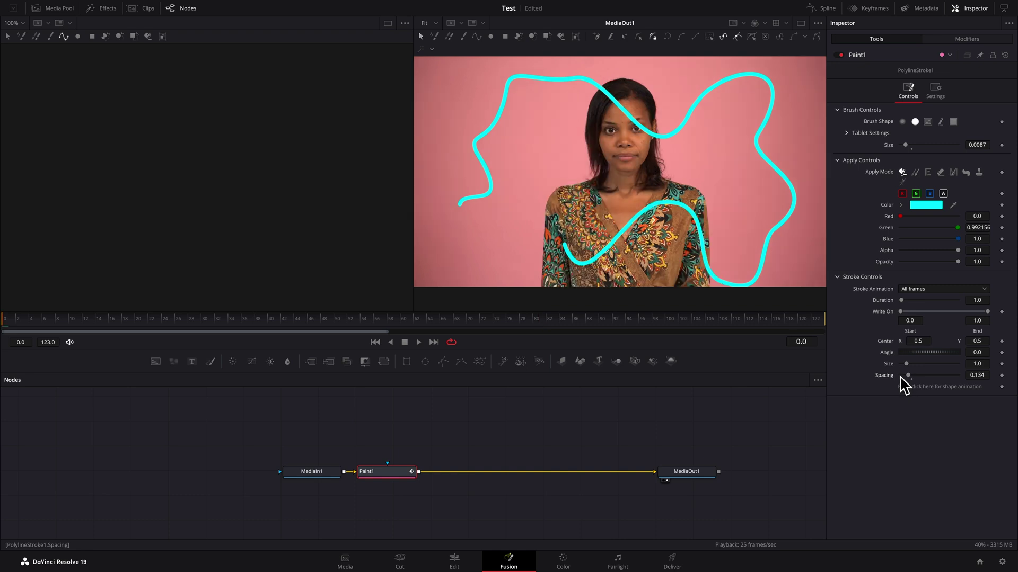
left_click(989, 207)
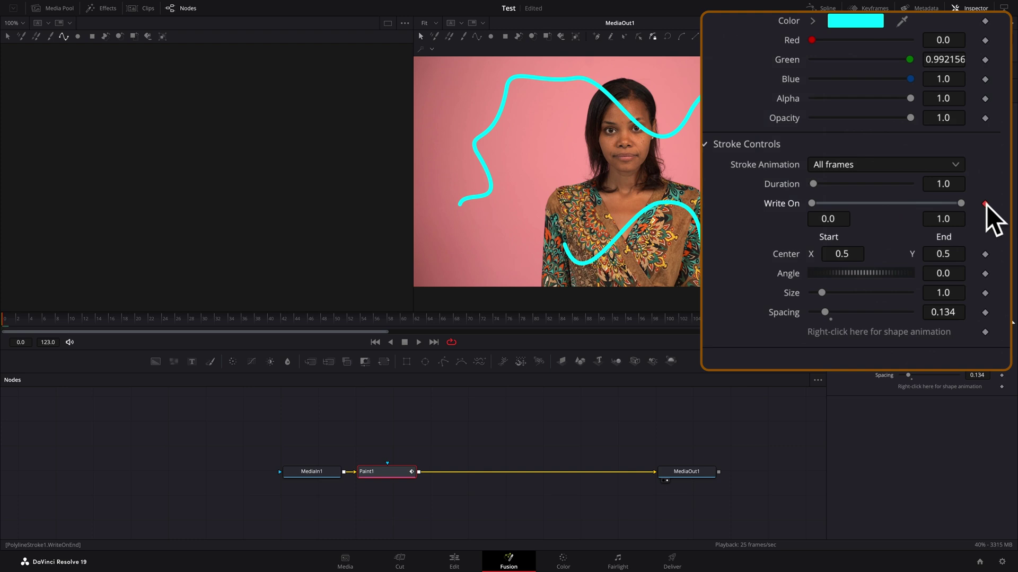
left_click_drag(966, 209, 818, 209)
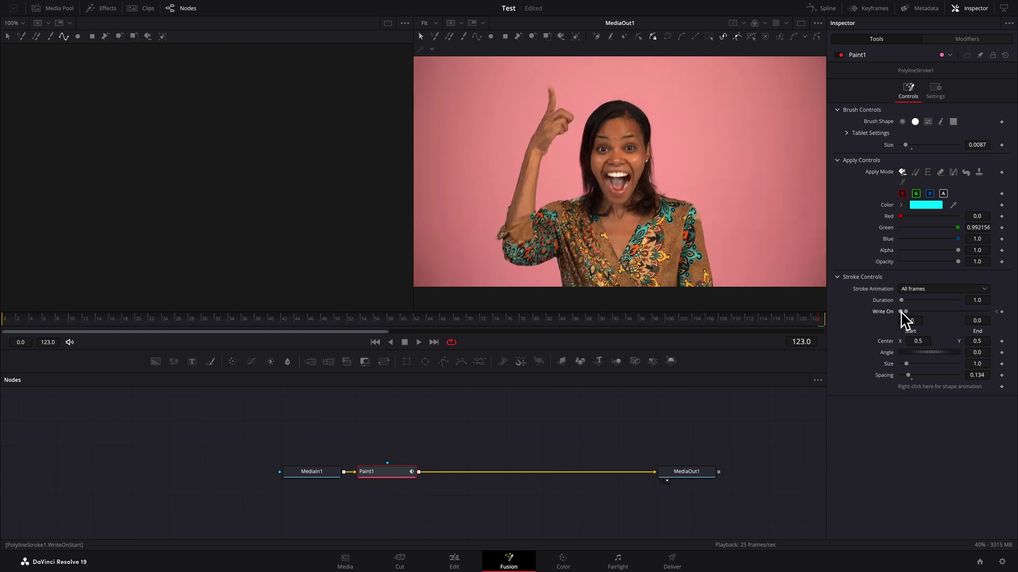
left_click_drag(901, 311, 994, 315)
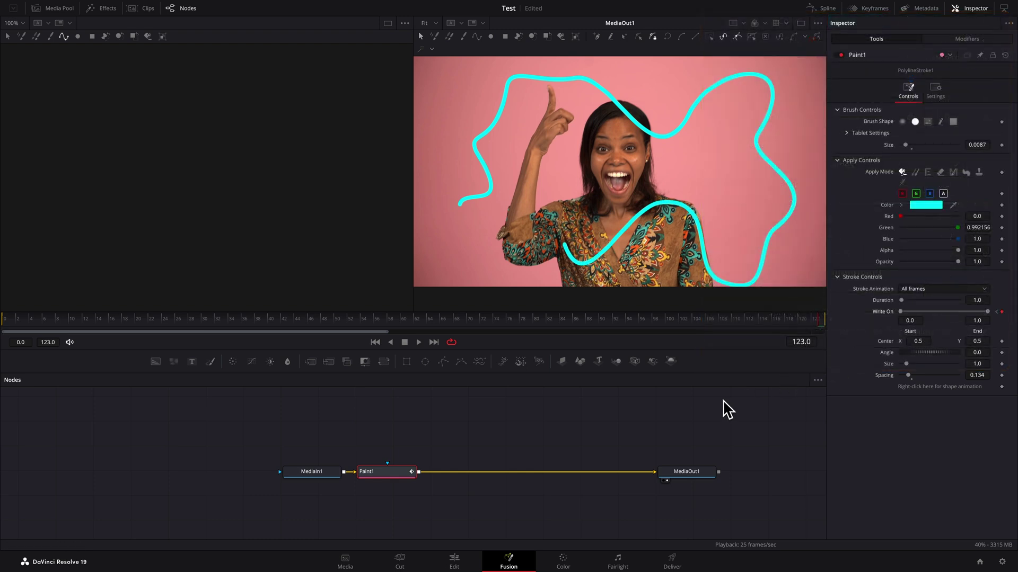
key("space")
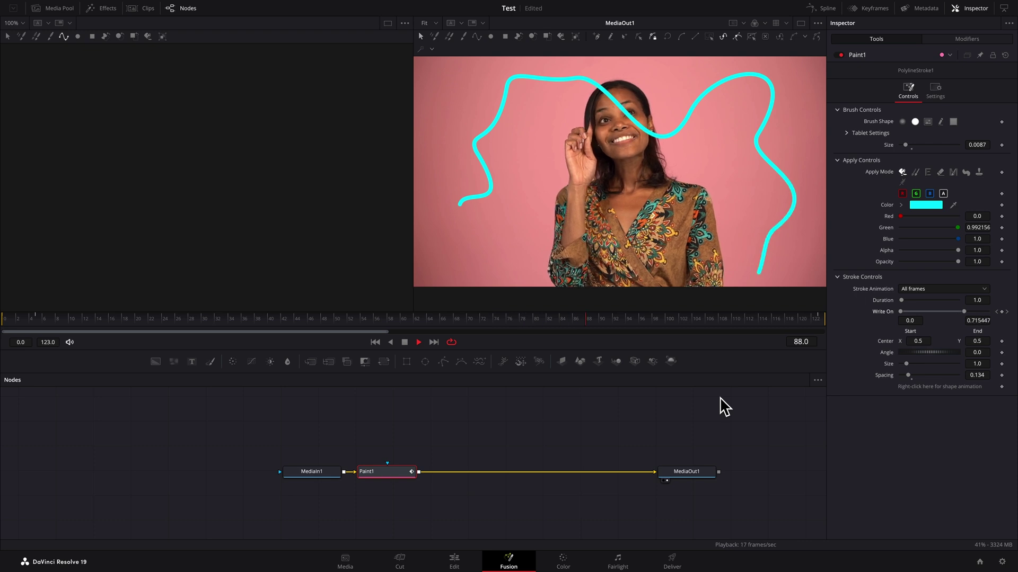
key("space")
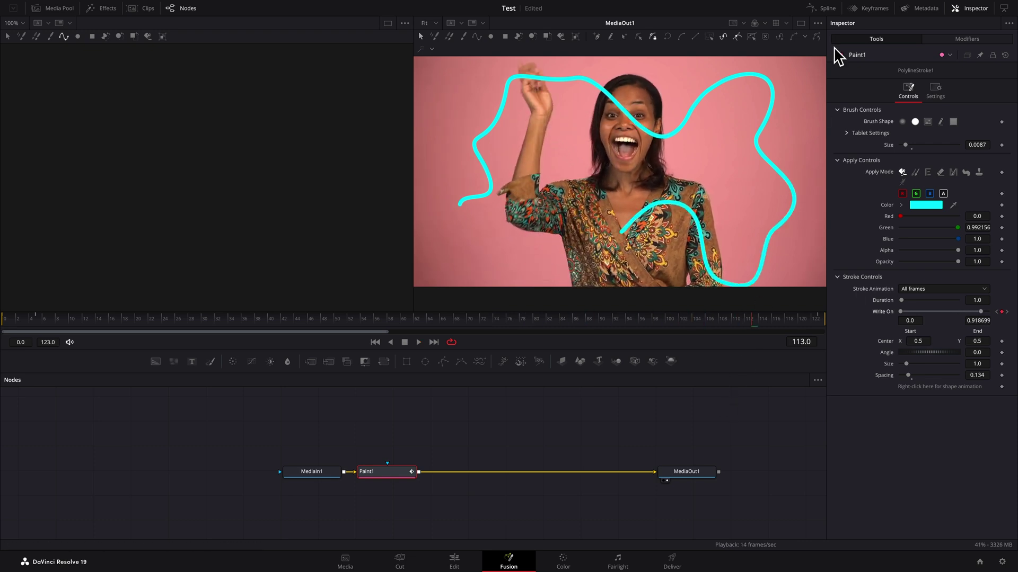
Open the Spline editor in place of the node graph and display PolylineStroke1's Start and End curves, fitted to the view
left_click(830, 10)
left_click(191, 10)
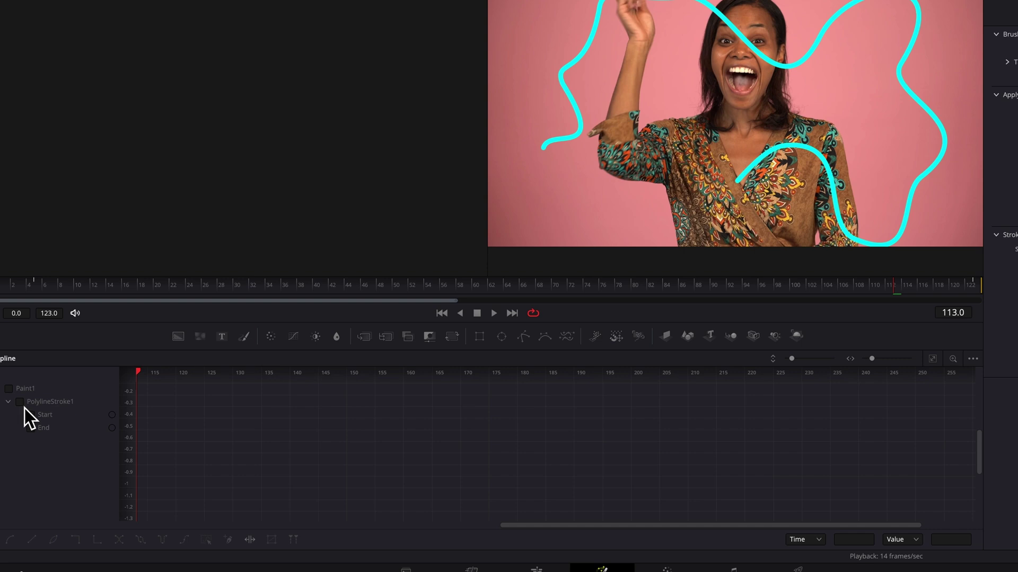
left_click(24, 406)
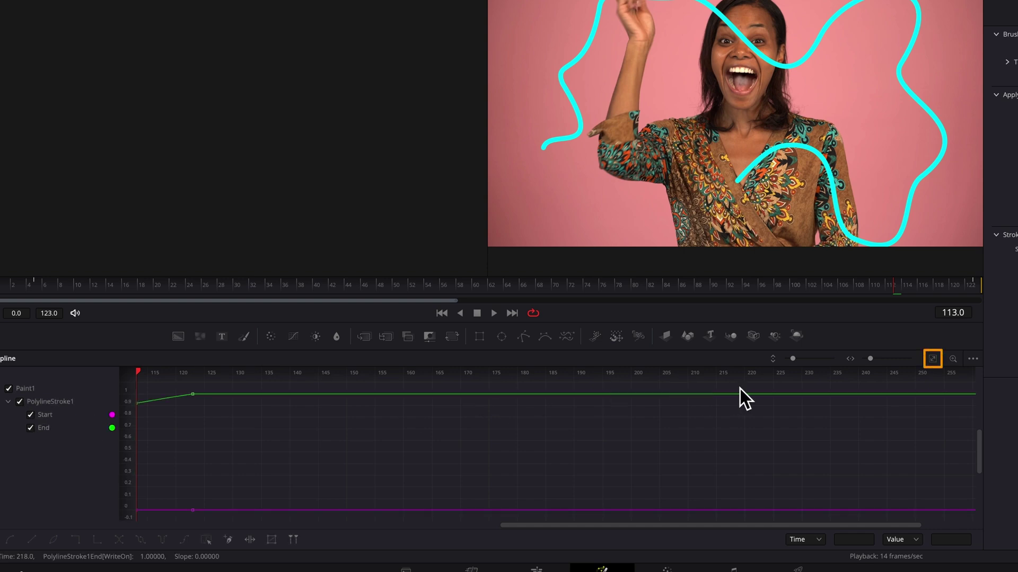
left_click(932, 363)
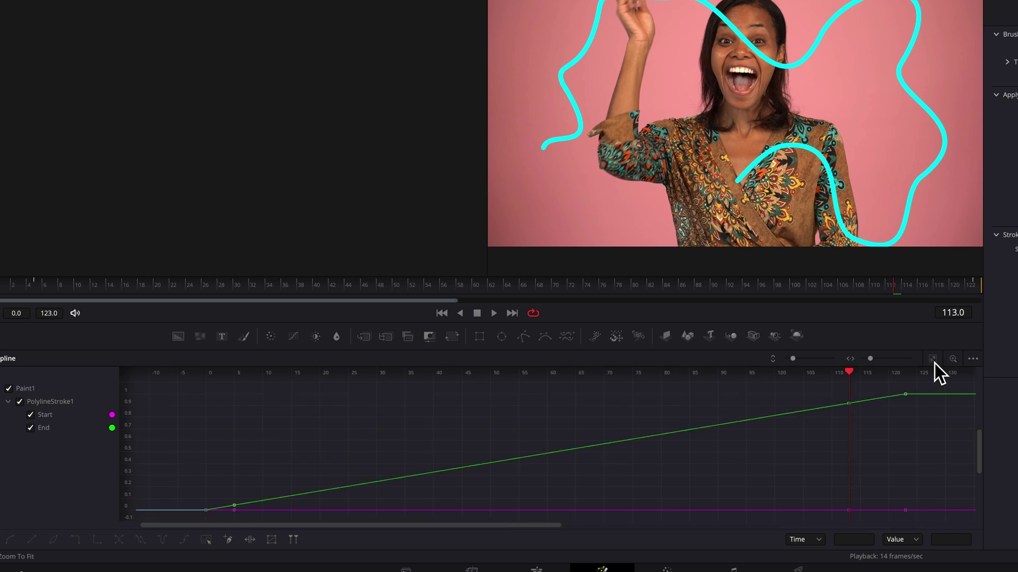
Select all keyframes on the write-on curves and apply In-out Cubic easing to them
left_click(206, 540)
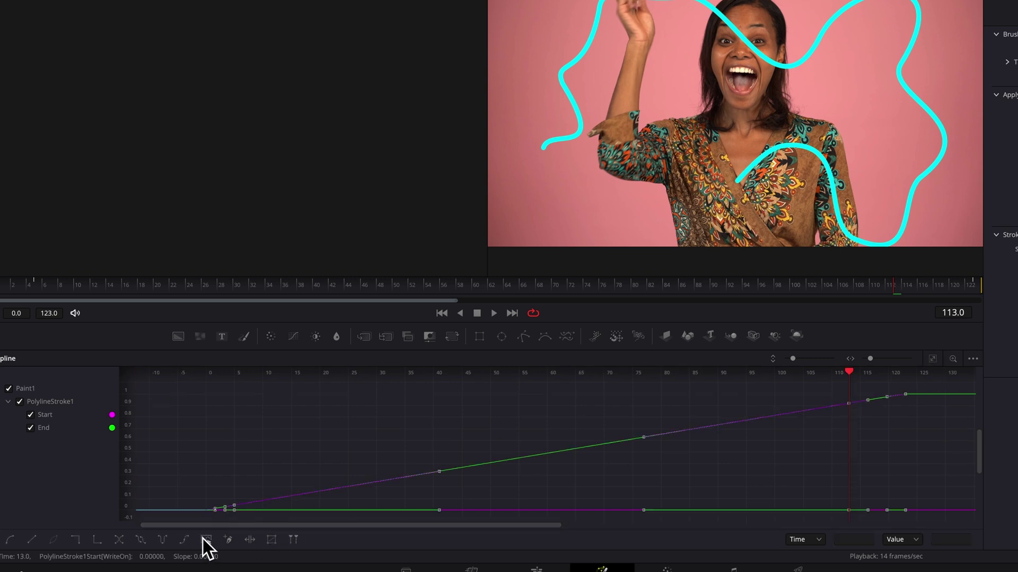
right_click(509, 448)
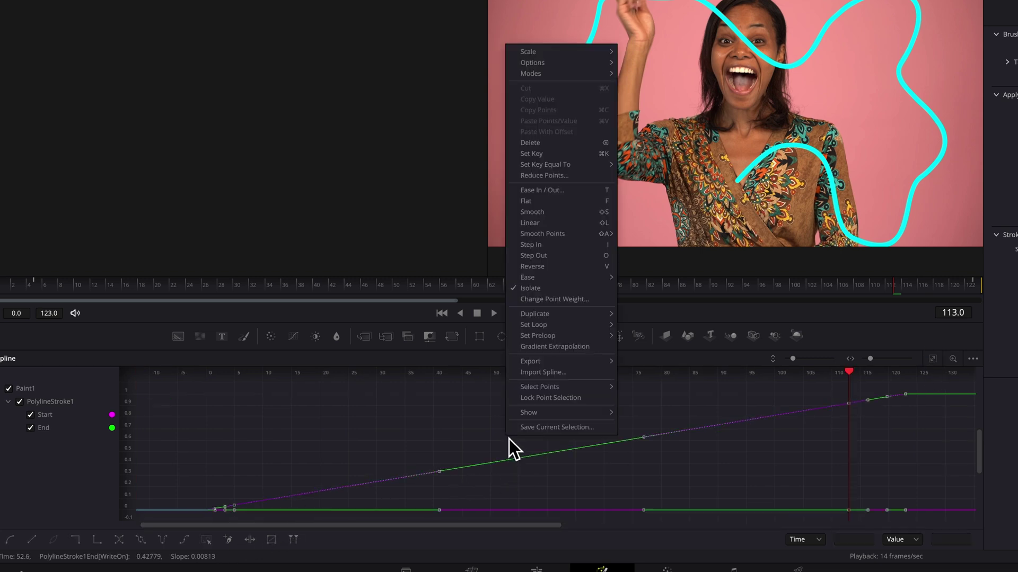
mouse_move(546, 281)
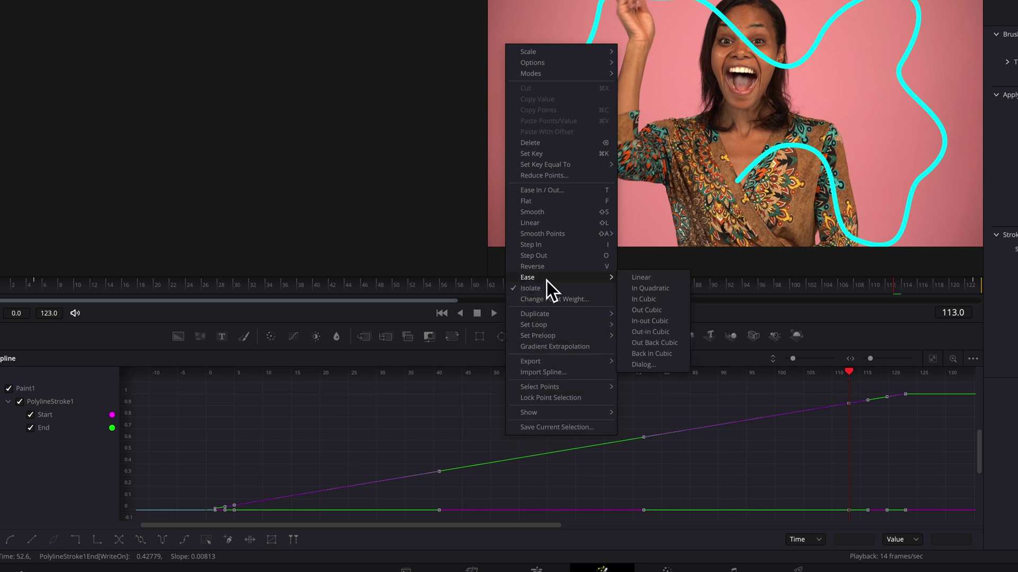
left_click(663, 326)
Bring back the node graph, close the Spline editor and play the eased write-on animation
left_click(190, 11)
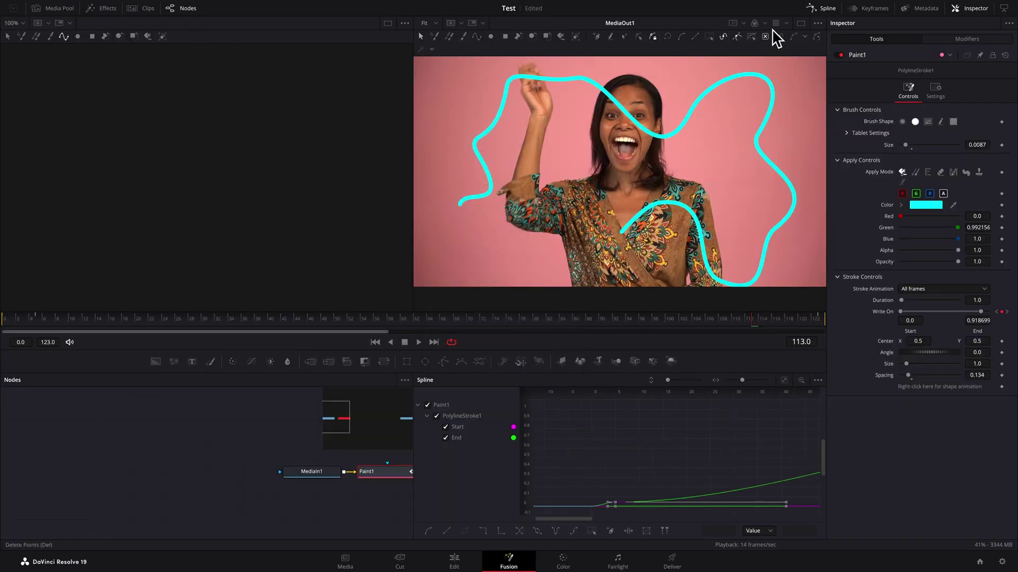
left_click(821, 10)
key("space")
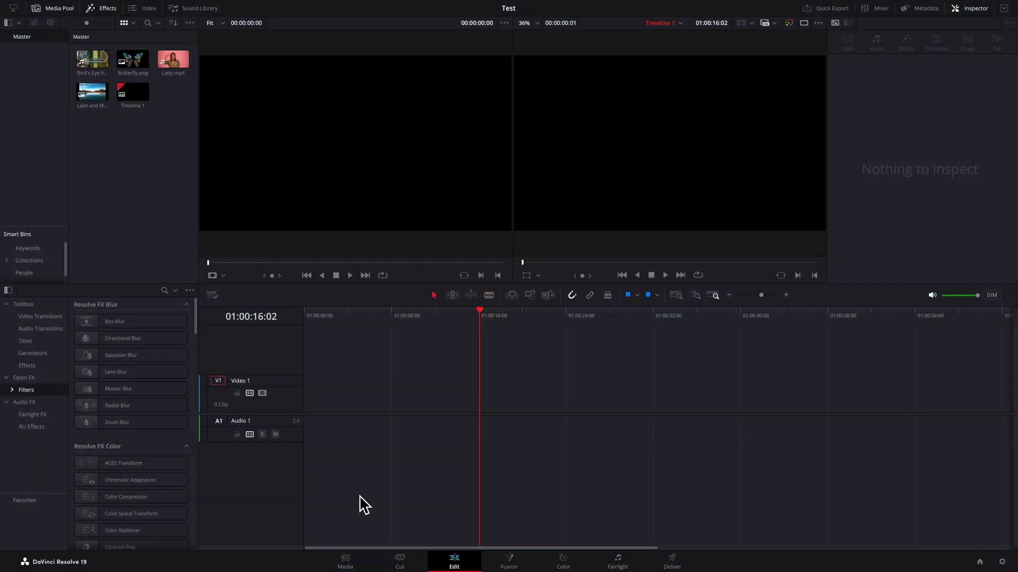
Place Lake and Mountains.jpg at the start of Video 1, move the playhead over it and open the clip in Fusion
left_click_drag(97, 103, 306, 404)
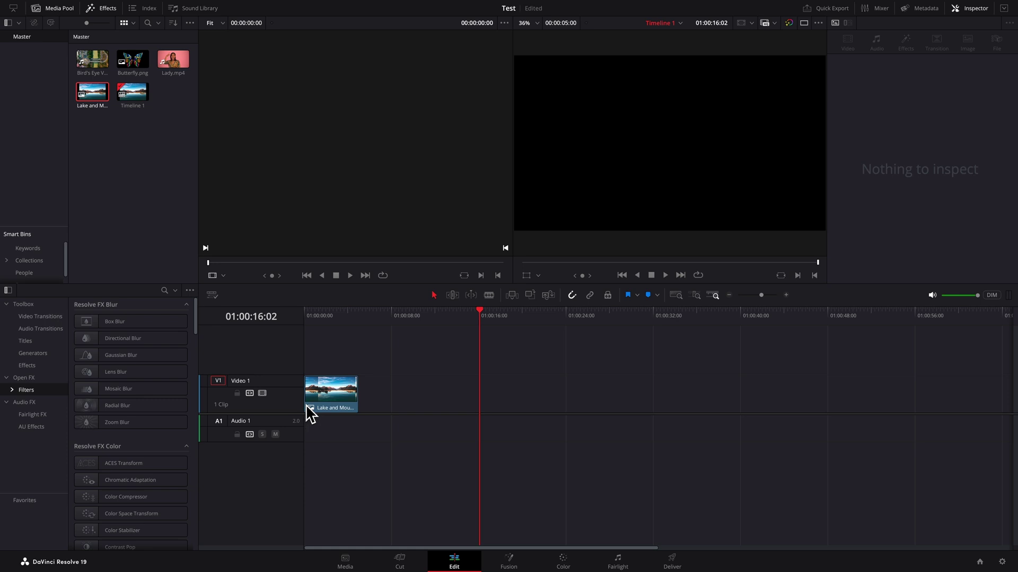
left_click(478, 311)
left_click_drag(482, 318, 343, 340)
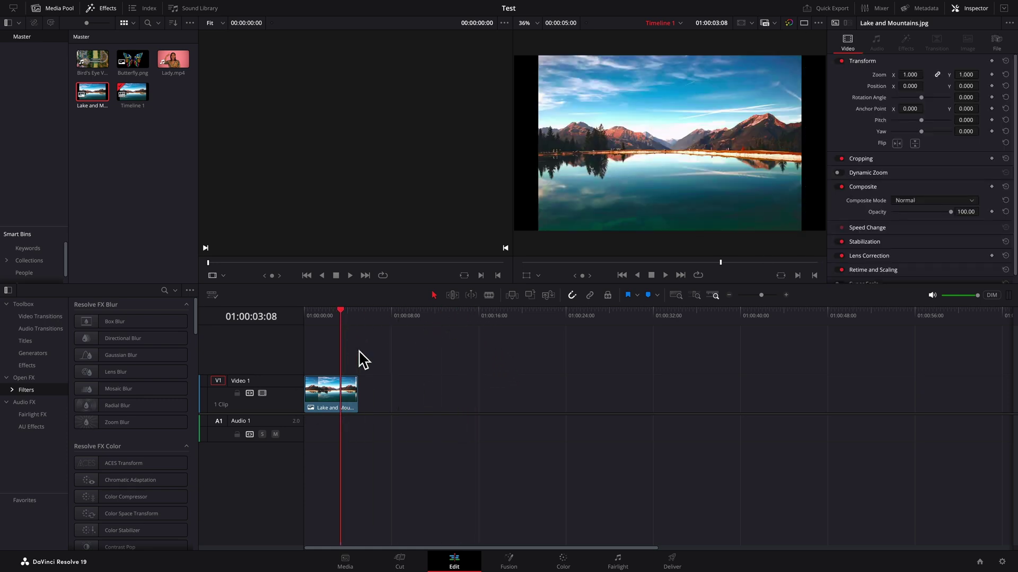
left_click(509, 562)
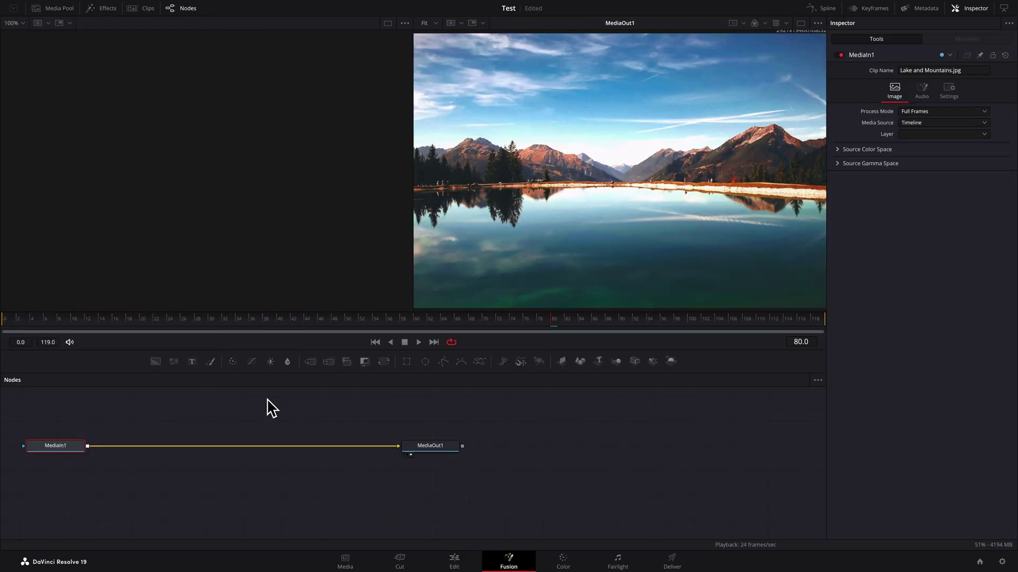
Add a Paint node after MediaIn1 and set up its Stroke tool with a hard circle brush of size 0.0323
left_click(211, 362)
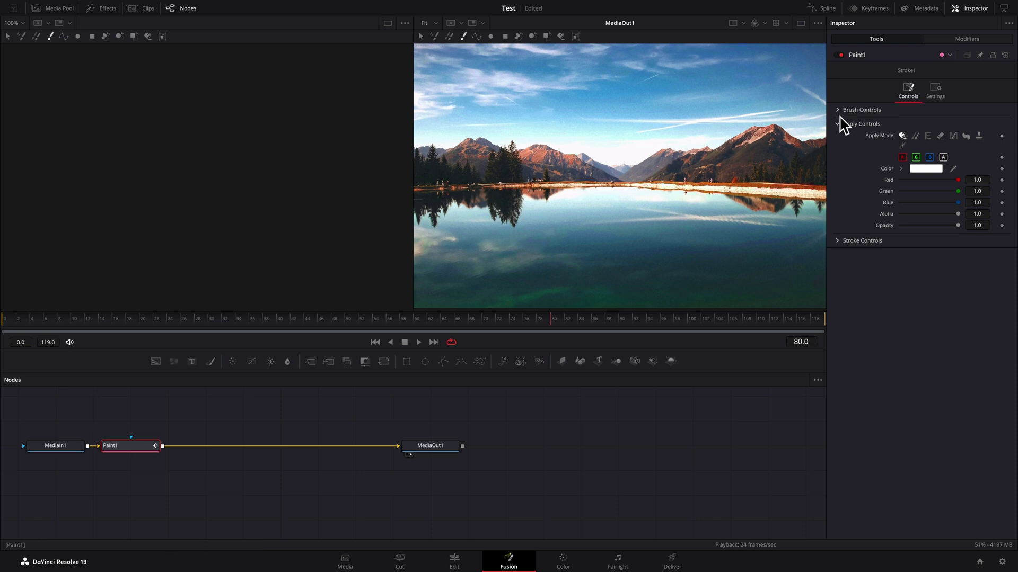
left_click(842, 111)
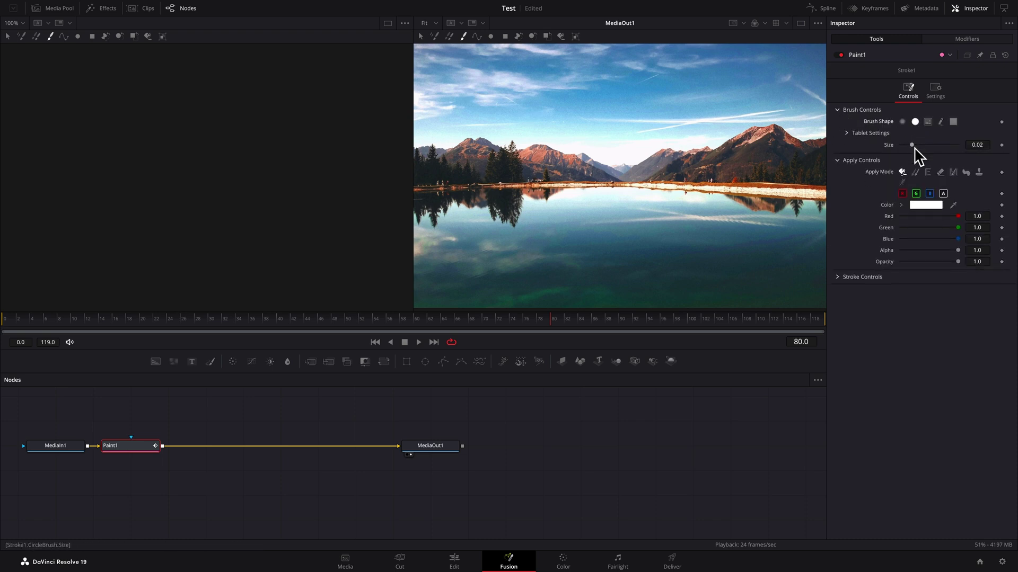
left_click_drag(914, 146, 921, 146)
Choose magenta as the brush color and paint one wavy freehand stroke across the lake from left to right
left_click(925, 206)
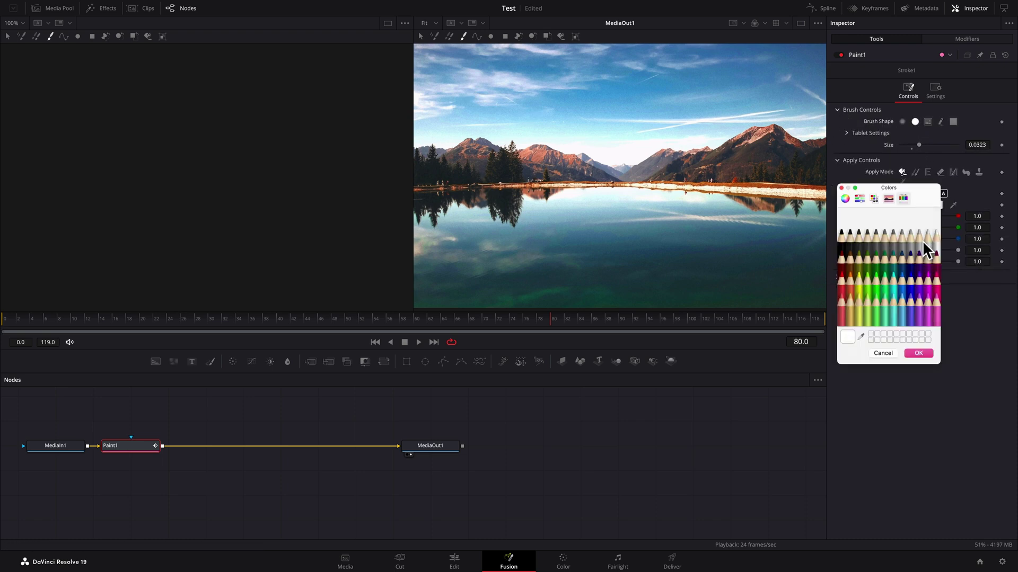
left_click(931, 281)
left_click(920, 353)
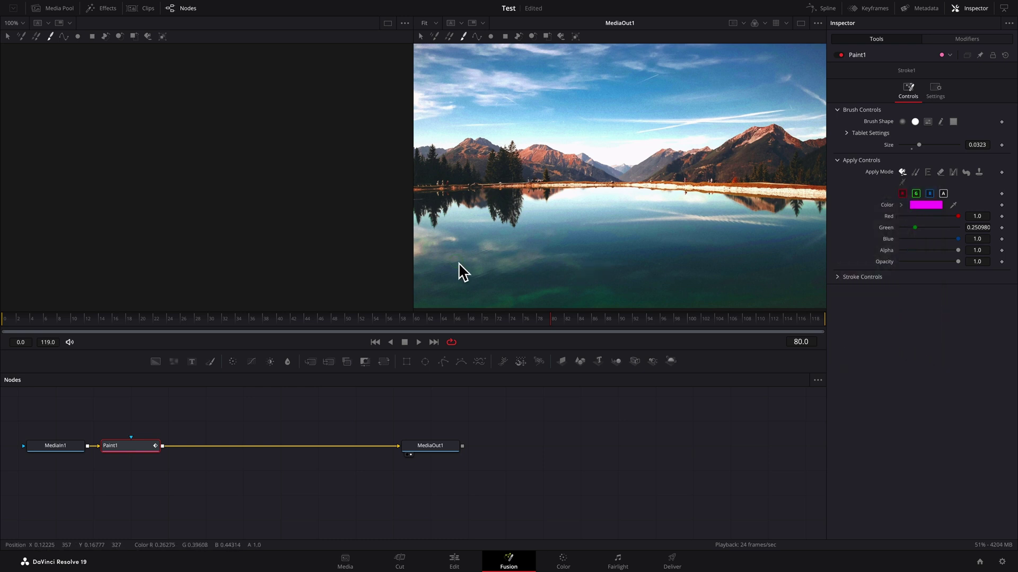
mouse_move(456, 263)
left_mouse_down()
mouse_move(549, 266)
mouse_move(597, 246)
mouse_move(634, 246)
mouse_move(707, 266)
mouse_move(743, 247)
mouse_move(781, 267)
left_mouse_up()
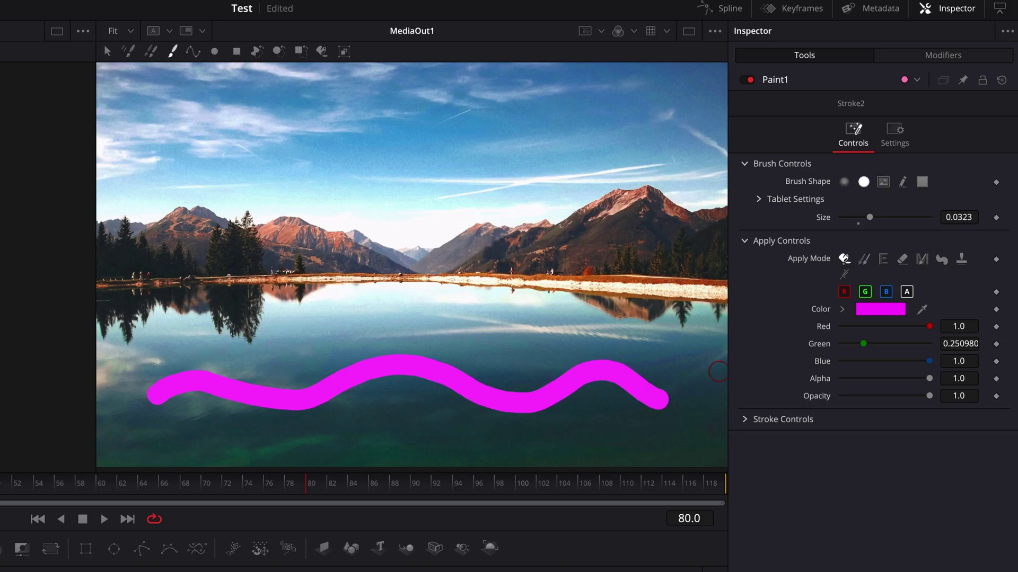
Select Stroke1 among the Paint node's modifiers and convert it to an editable path through its stroke controls
left_click(954, 58)
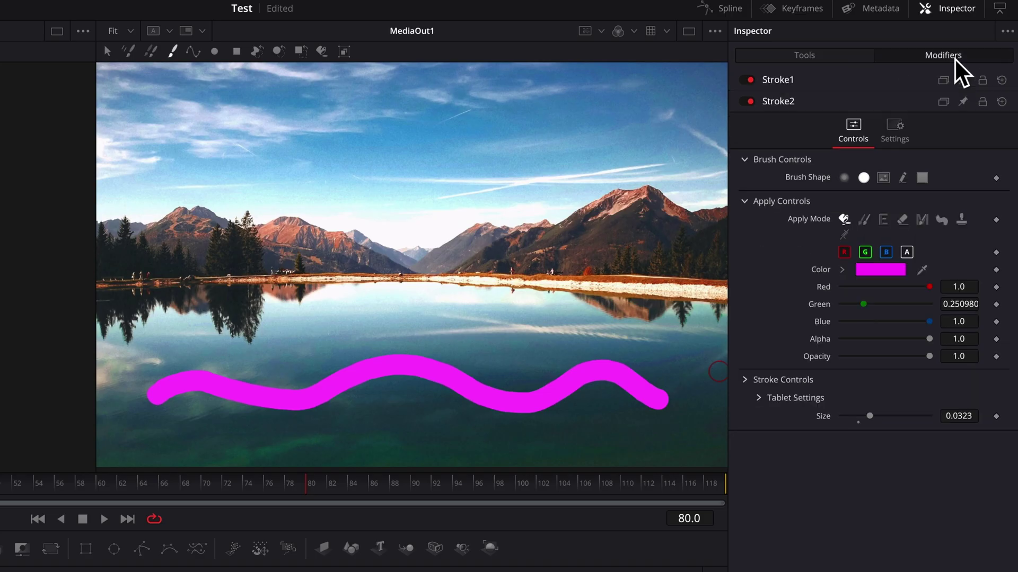
left_click(769, 82)
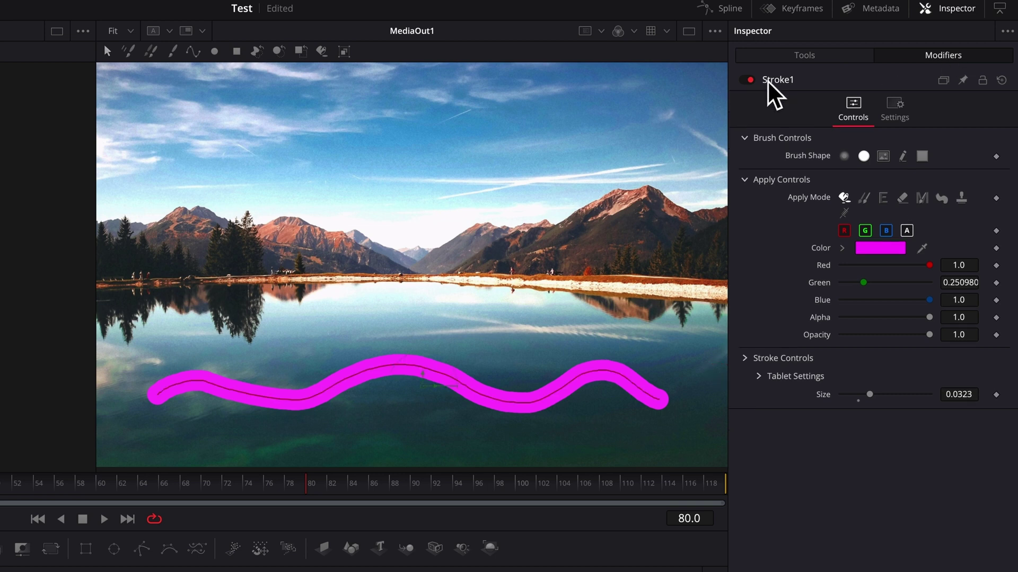
left_click(780, 54)
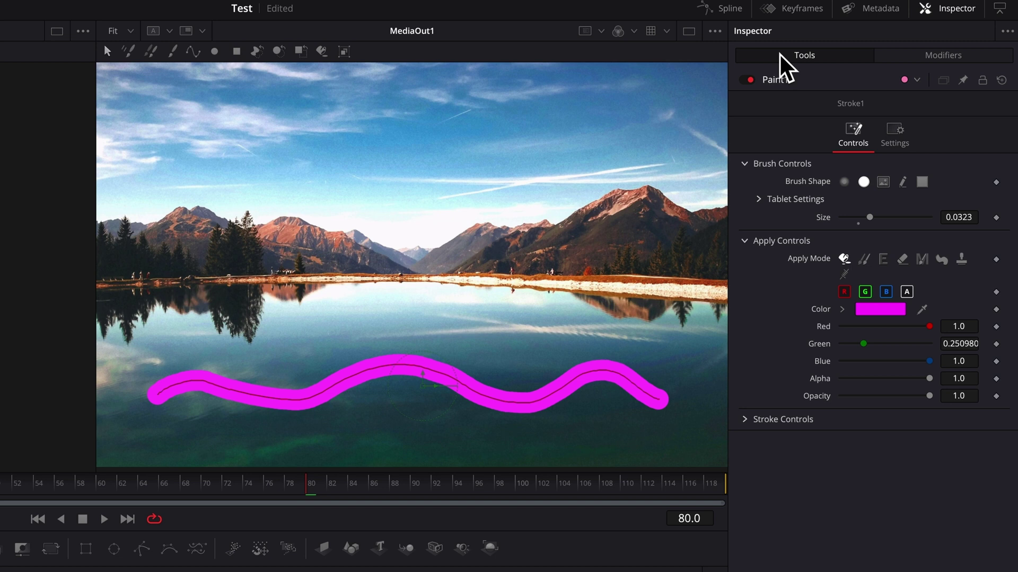
left_click(749, 422)
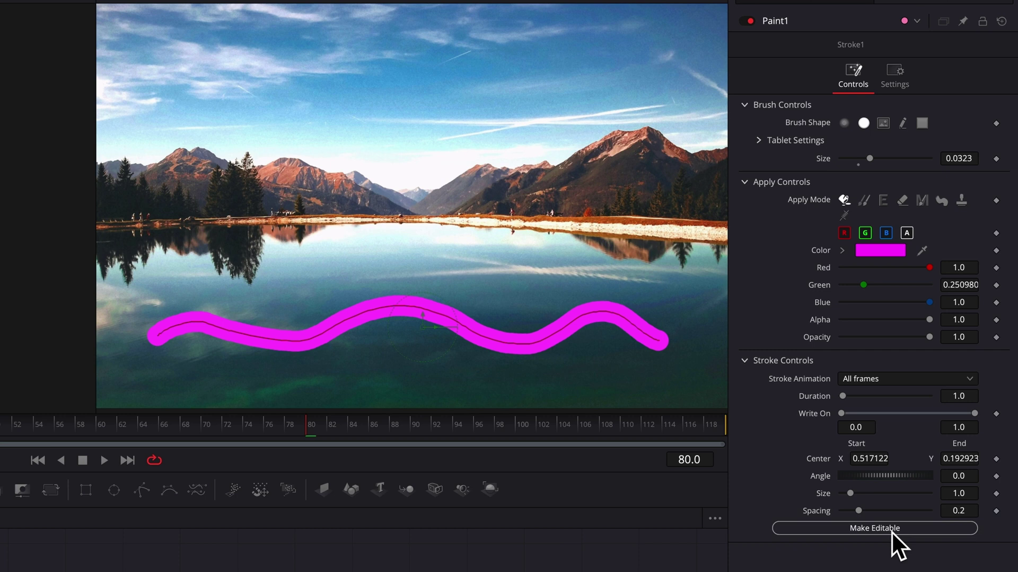
left_click(892, 529)
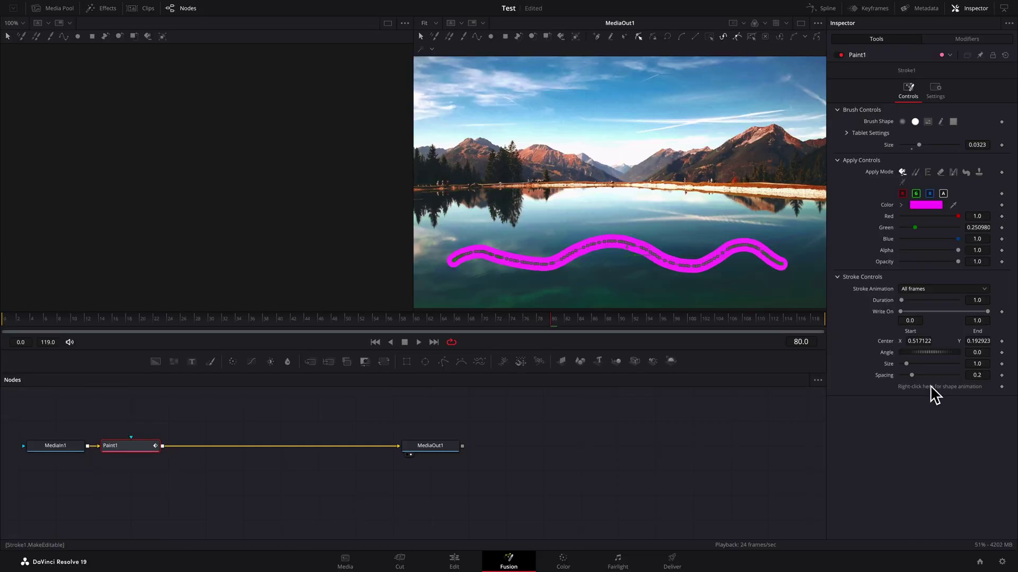
Recolor Stroke1 to orange, reduce its brush size to 0.0102 and set its spacing to 1.0
left_click(925, 206)
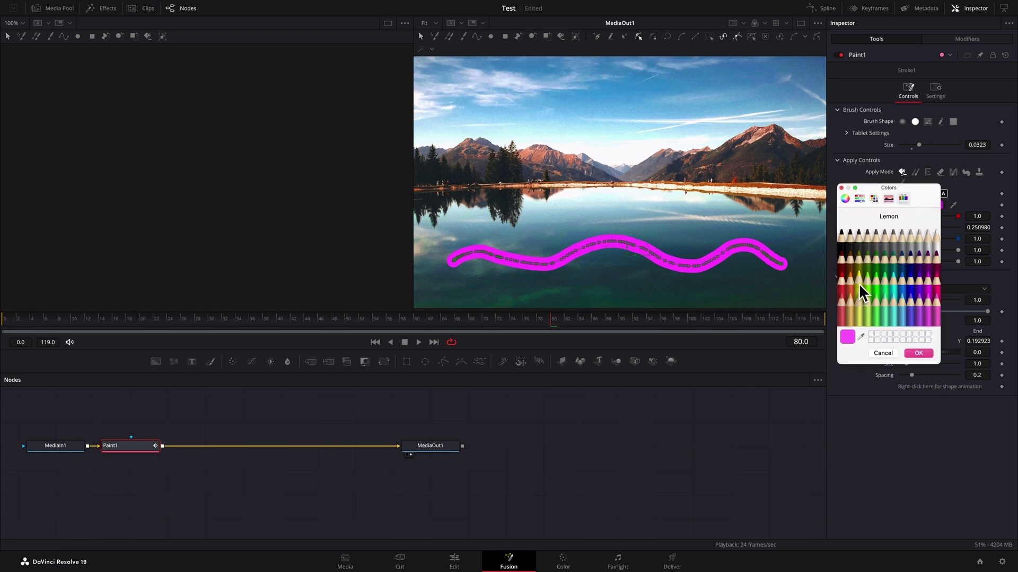
left_click(872, 307)
left_click(929, 354)
left_click_drag(919, 145, 905, 145)
left_click_drag(942, 375, 981, 380)
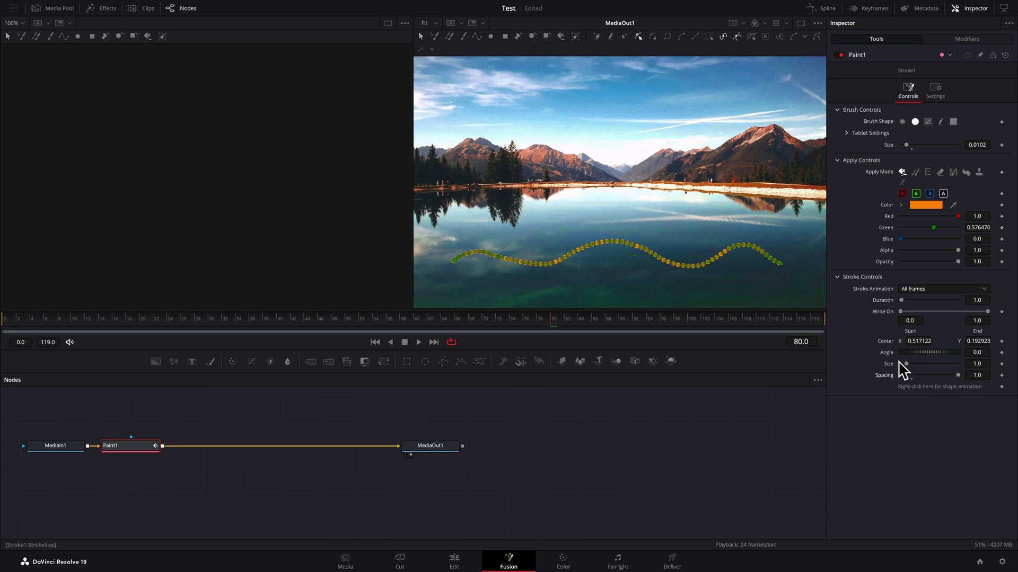
Keyframe Stroke1's Write On End from 0.0 at frame 0 to 1.0 at the last frame, and play back the animation
key("Home")
left_click(1001, 312)
left_click_drag(965, 215, 807, 219)
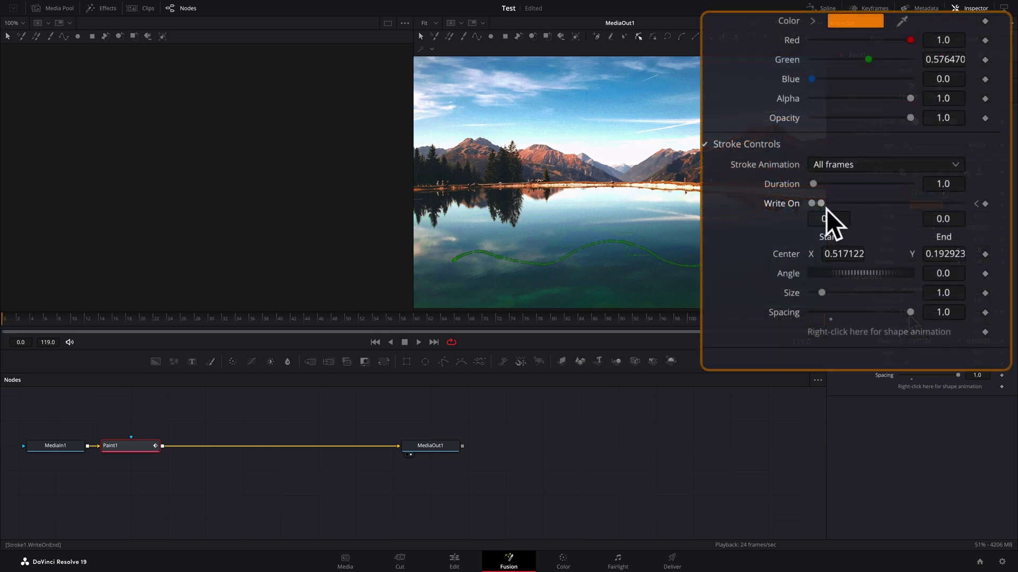
left_click_drag(825, 207, 983, 215)
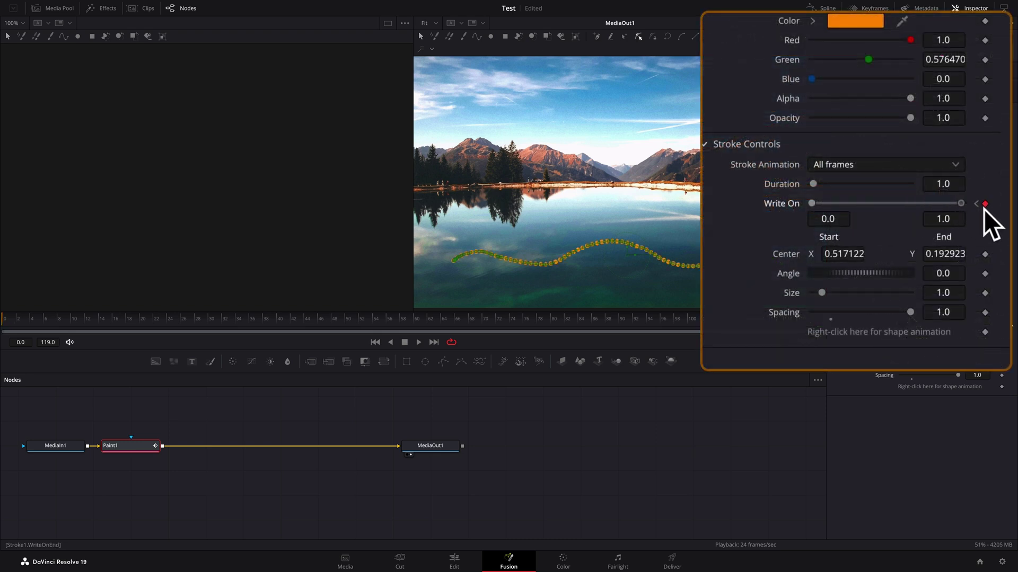
left_click(503, 424)
key("space")
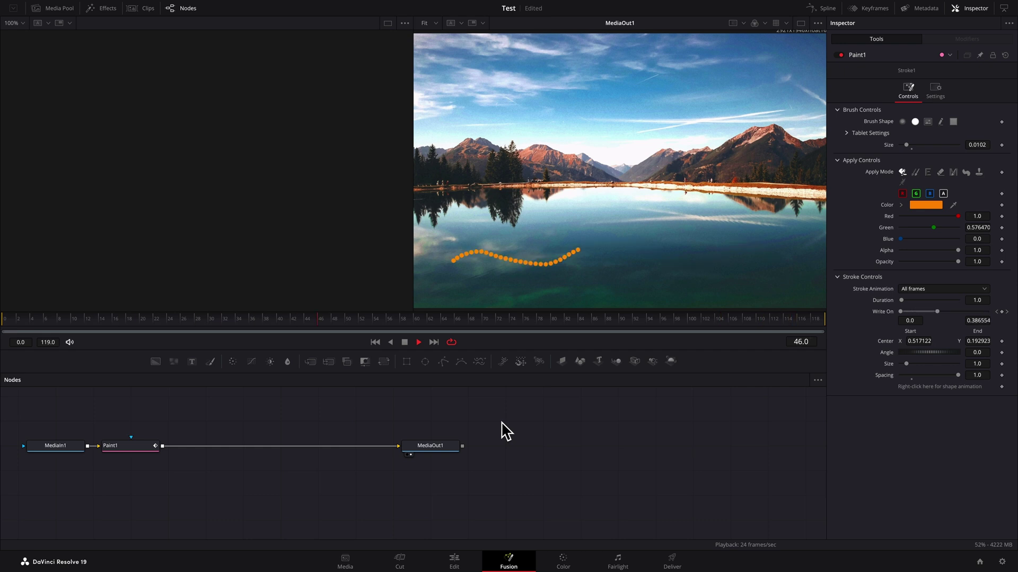
key("space")
Show Stroke1's Start and End write-on curves in an enlarged Spline editor and make the End curve active
left_click(821, 9)
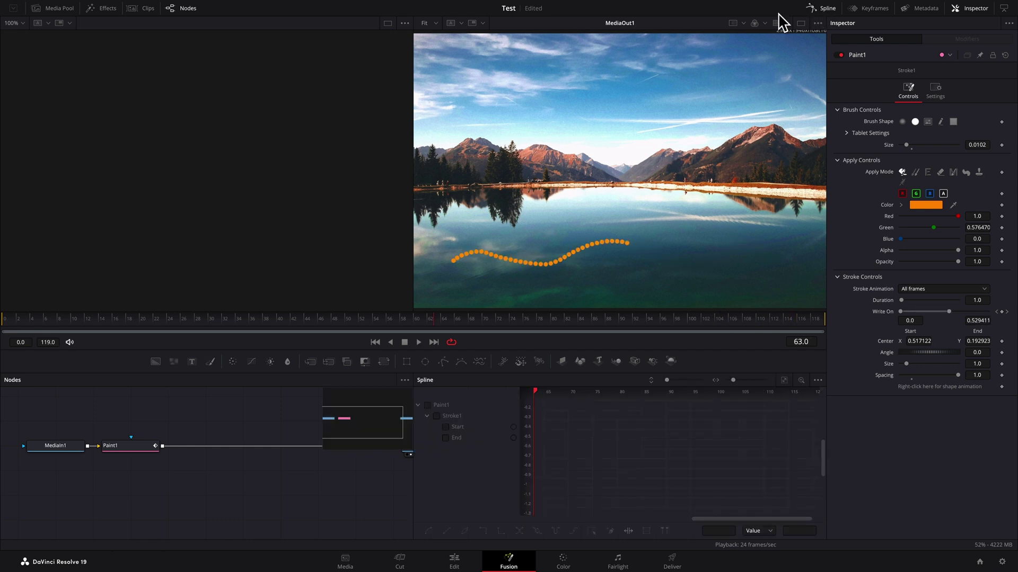
left_click(194, 10)
left_click(33, 426)
left_click(33, 438)
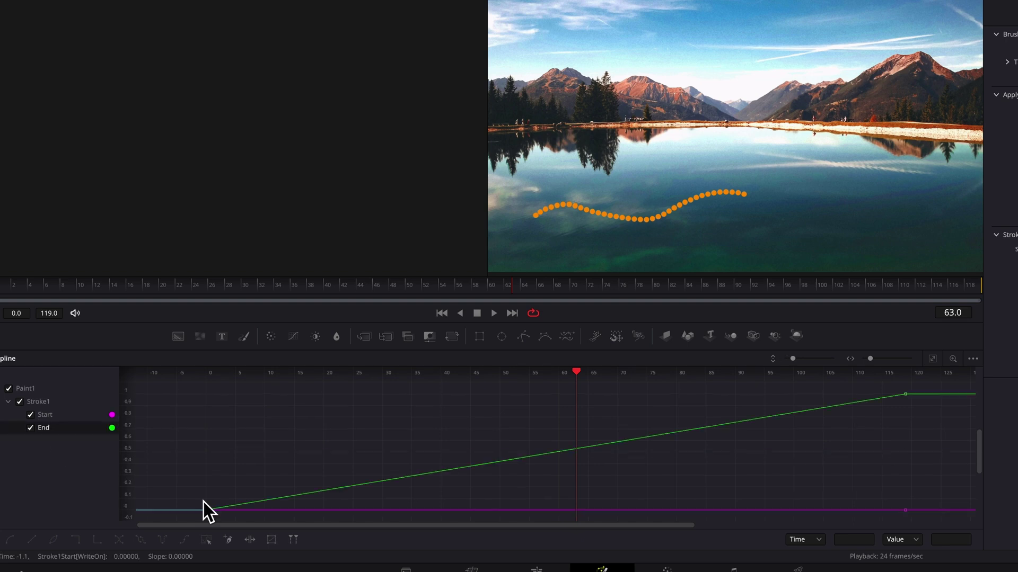
Ease the End curve in and out by flattening the handles at its first and last keyframes, and preview the result
left_click_drag(199, 506, 231, 524)
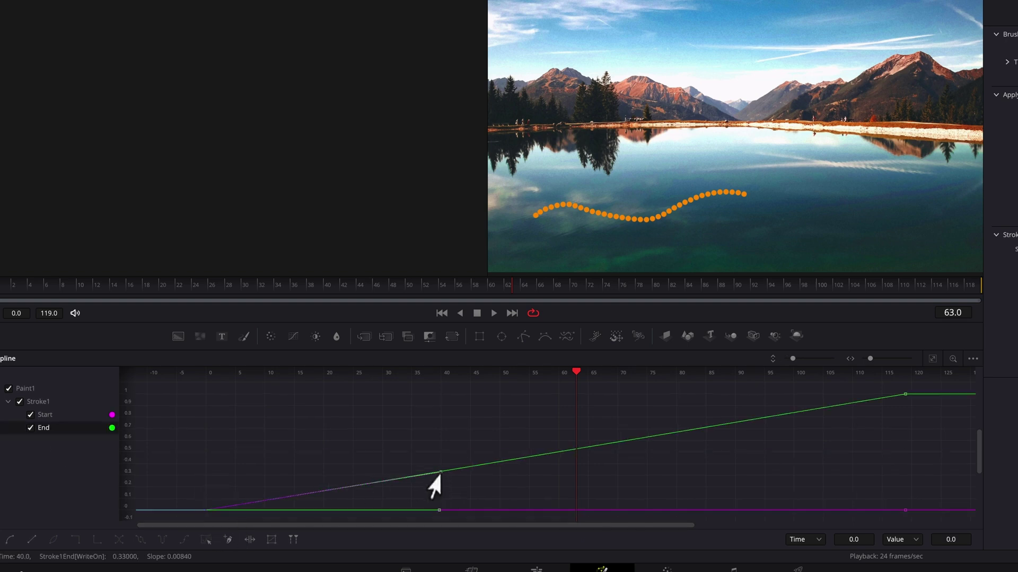
left_click_drag(430, 477, 471, 498)
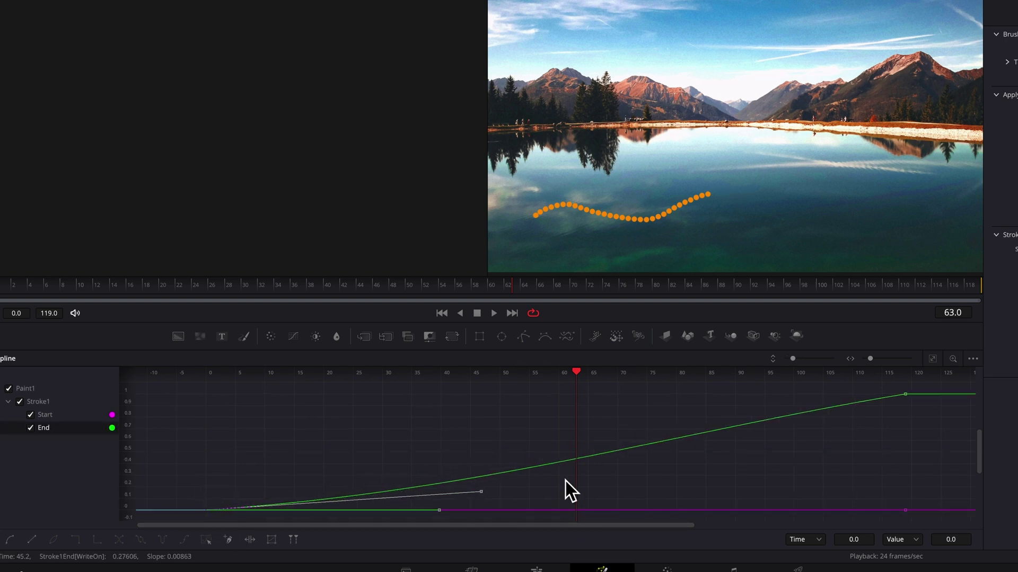
left_click(905, 394)
left_click_drag(667, 441, 624, 400)
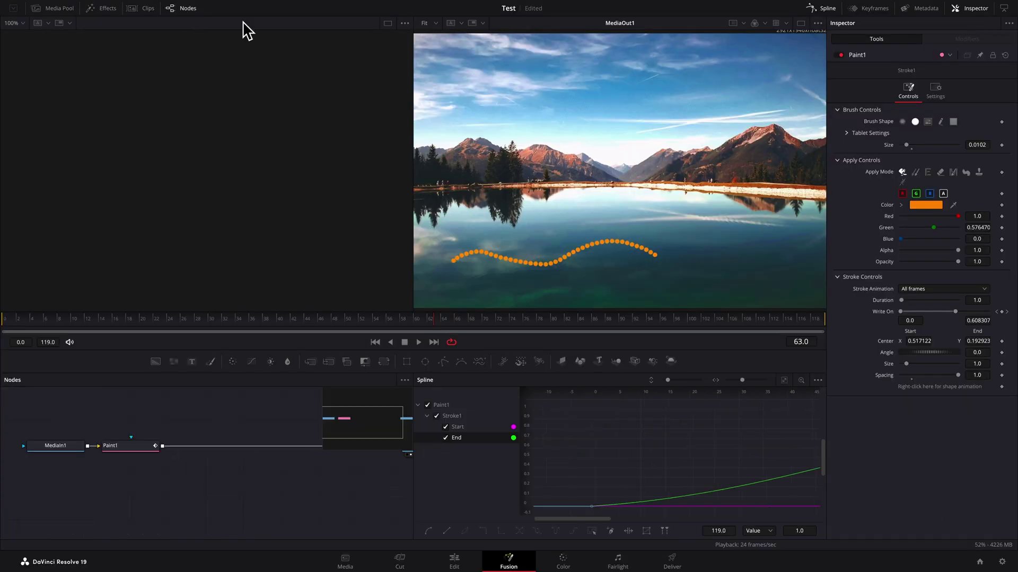
left_click(189, 10)
left_click(830, 12)
key("space")
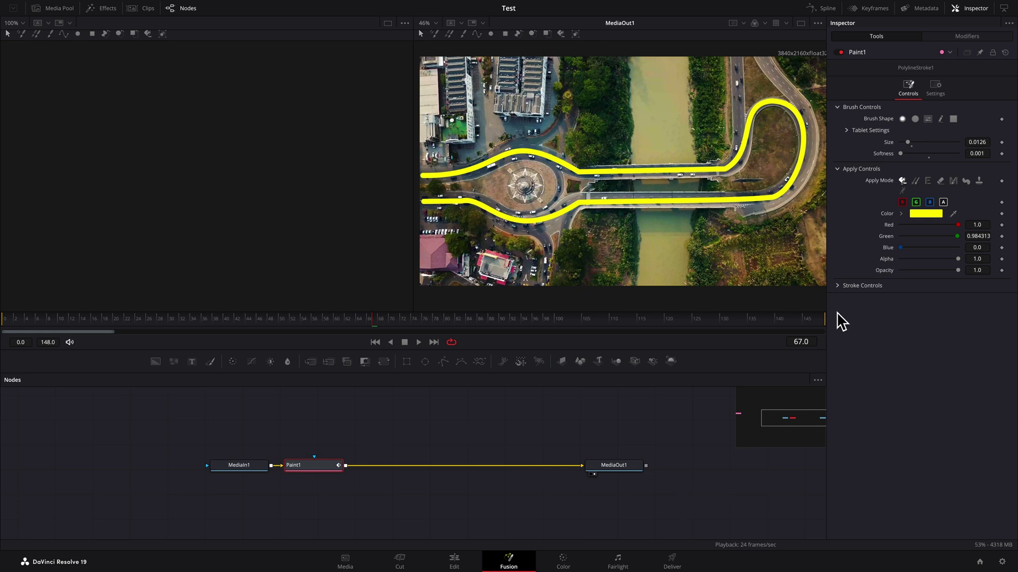
Keyframe the yellow polyline stroke's Write On from frame 0 to an End value of 1.0 at frame 148, and publish its shape
left_click(839, 286)
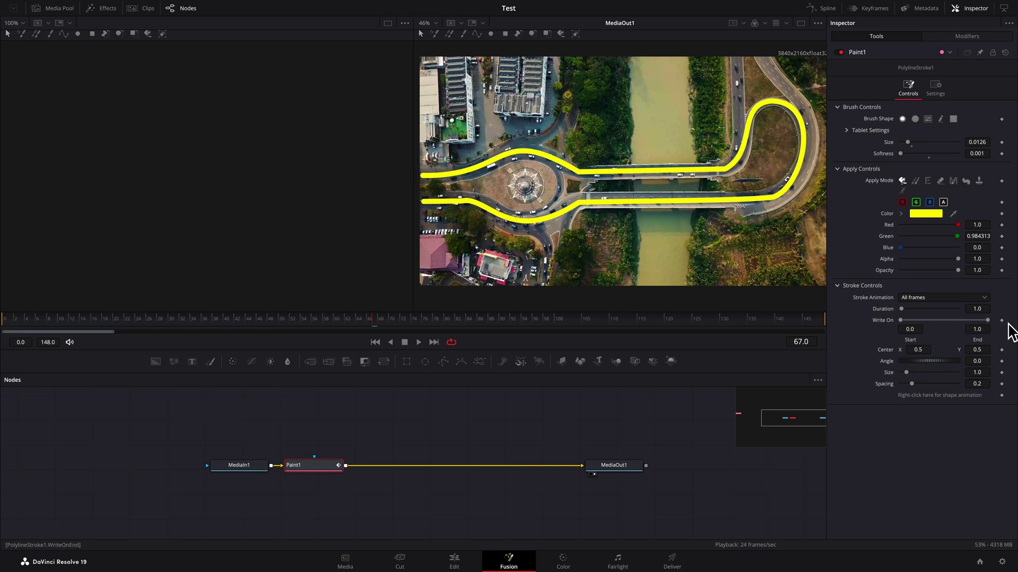
key("Home")
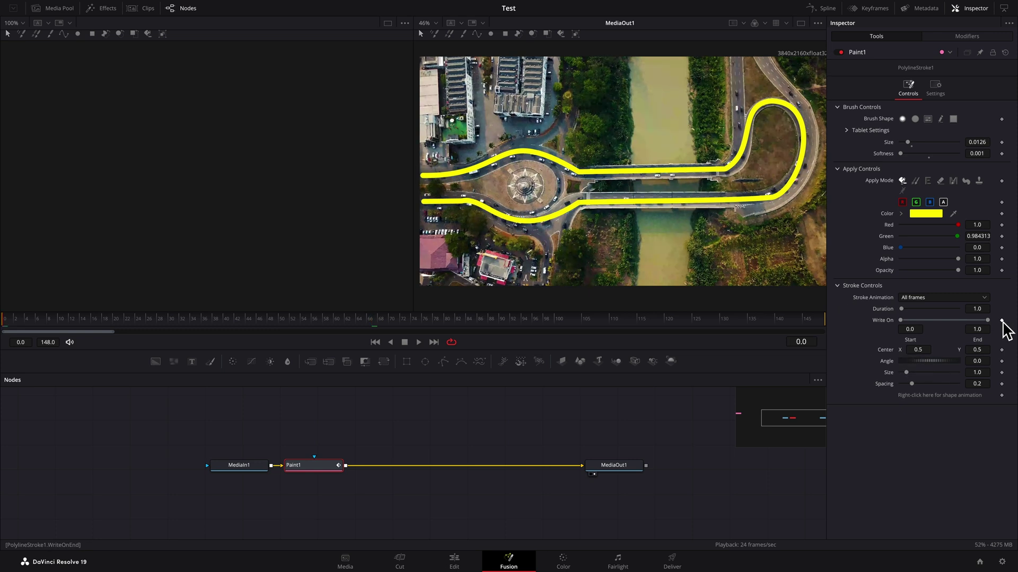
left_click(1002, 320)
mouse_move(987, 320)
left_mouse_down()
mouse_move(904, 333)
mouse_move(1007, 334)
left_mouse_up()
key("End")
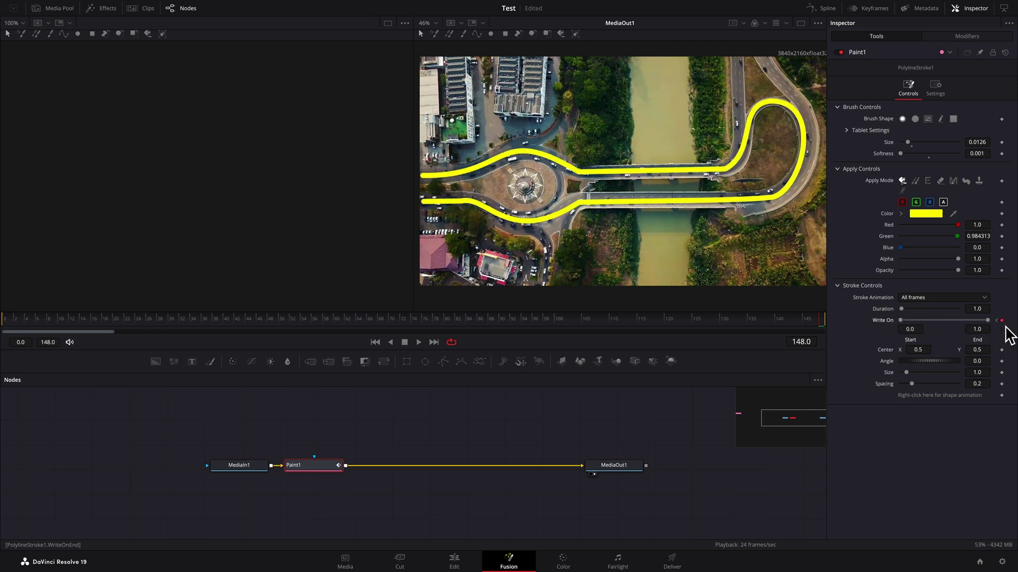
right_click(928, 405)
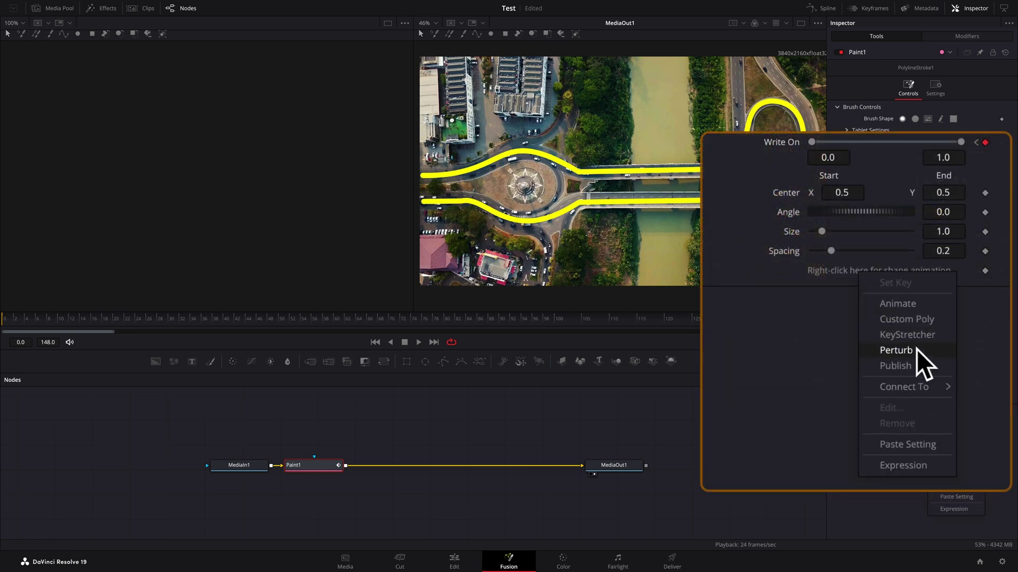
left_click(957, 458)
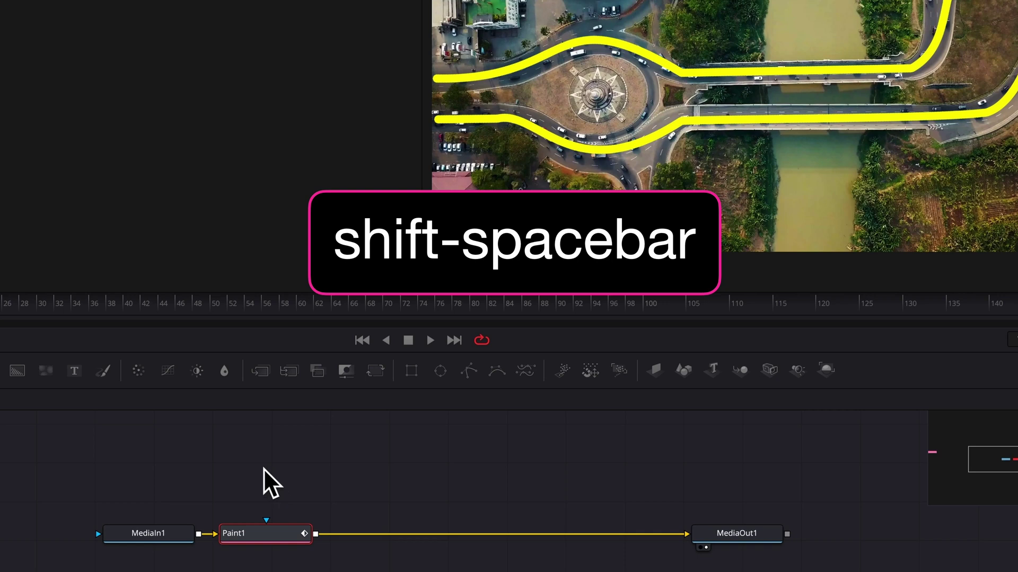
Add an unconnected sNGon node above Paint1 in the node graph
left_click(263, 468)
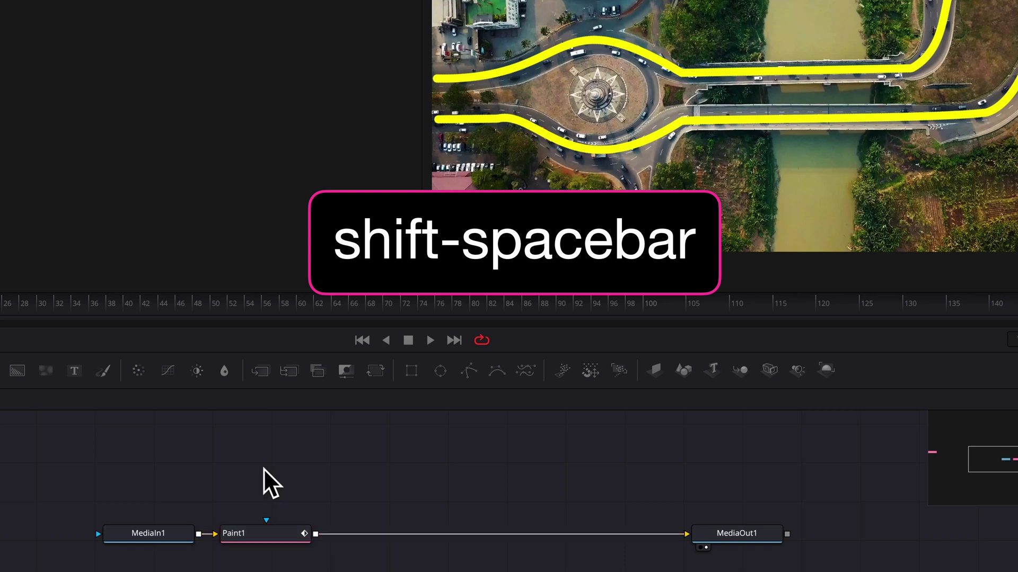
key("shift+space")
type("sn")
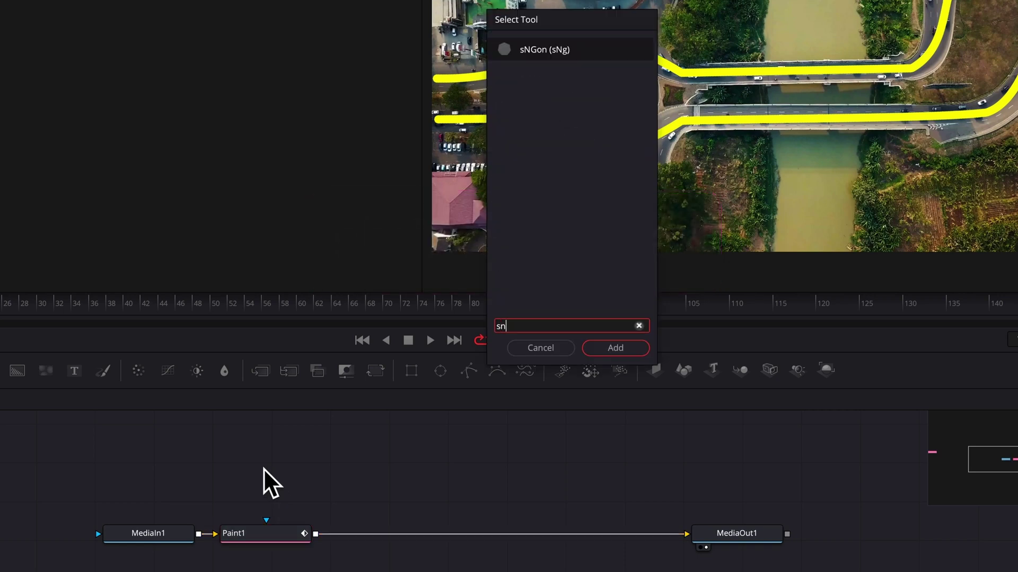
key("Return")
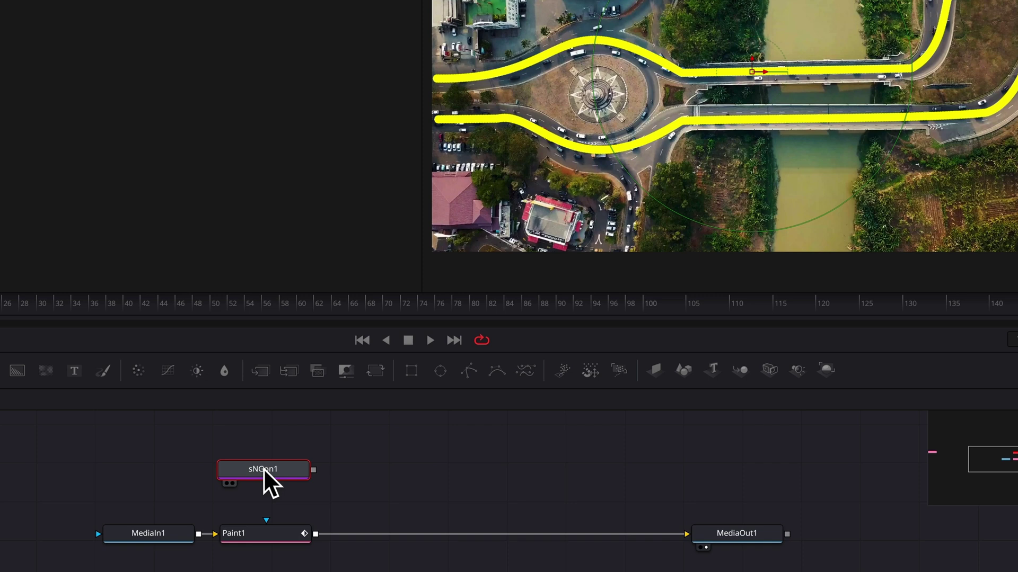
Add an sRender node after sNGon1 and merge its output over Paint1's output
key("shift+space")
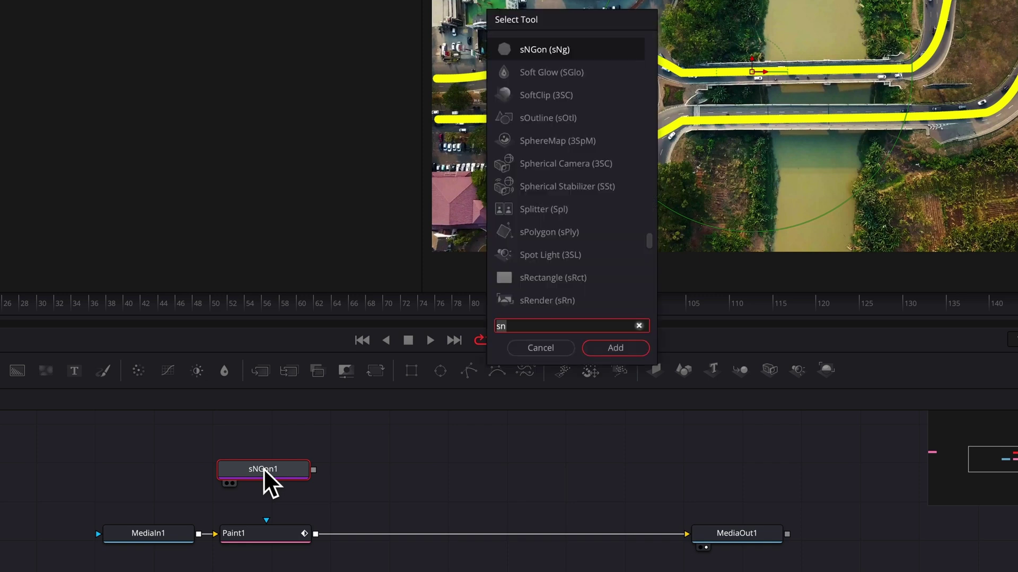
type("sren")
key("Return")
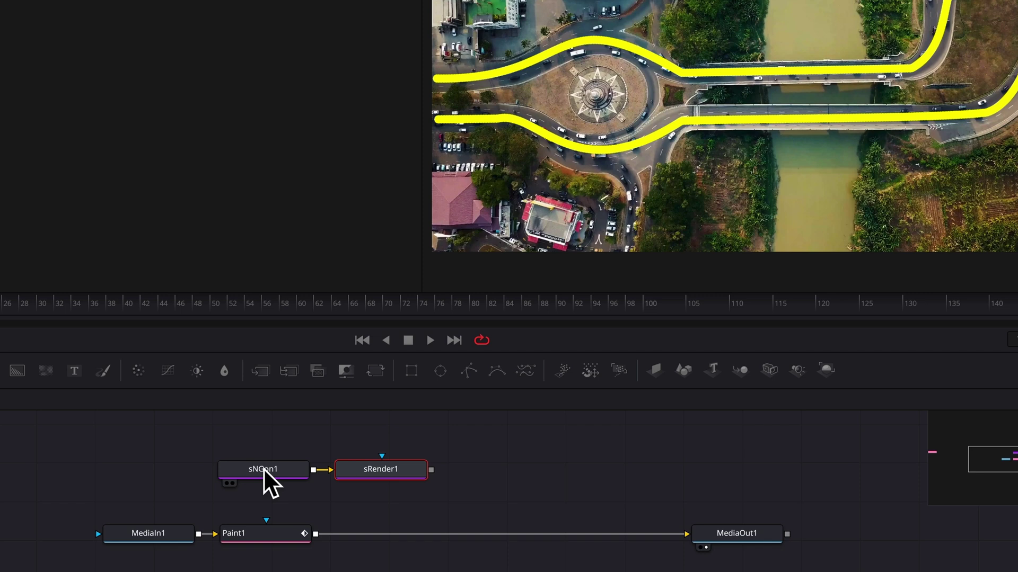
left_click_drag(437, 474, 448, 475)
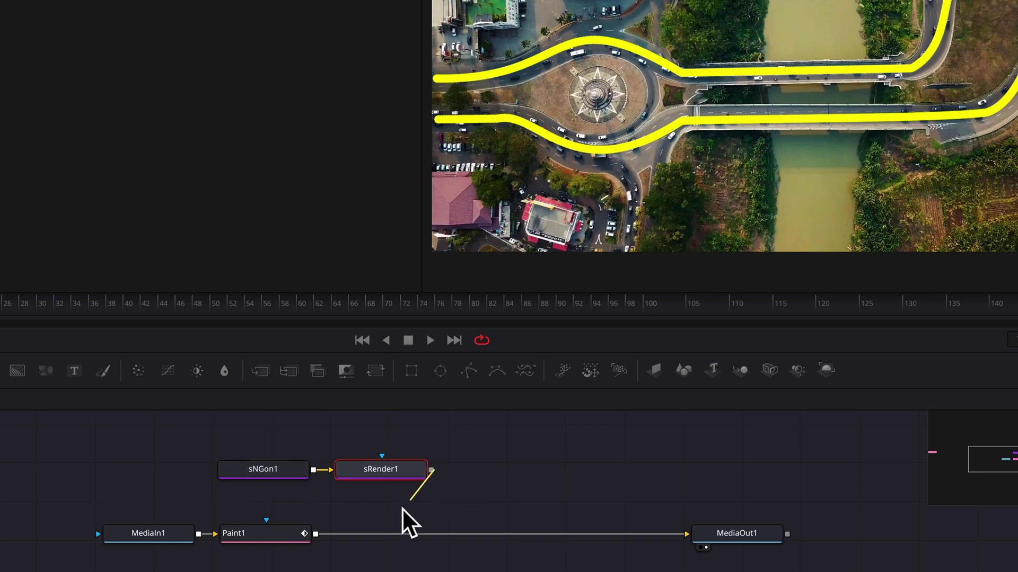
left_click_drag(402, 508, 316, 538)
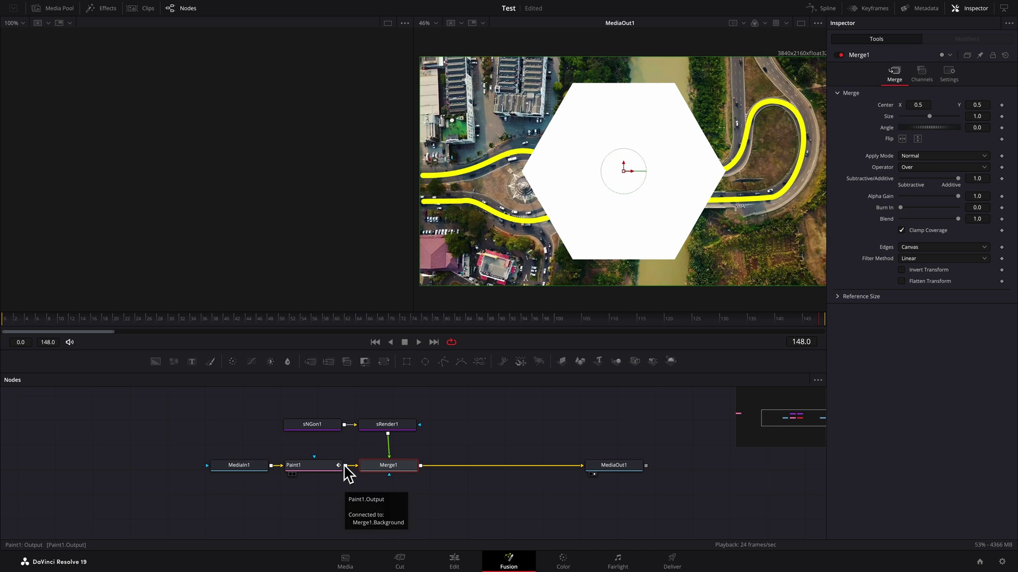
Turn sNGon1 into a three-sided arrowhead, width 0.543 and height 0.252, and match its color to the yellow stroke
left_click(317, 433)
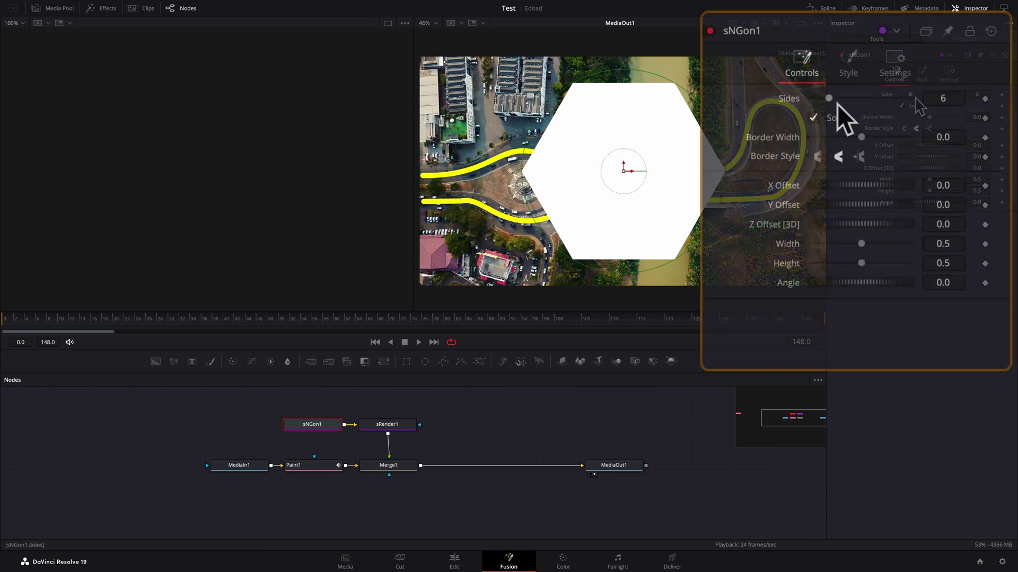
left_click_drag(911, 95, 899, 94)
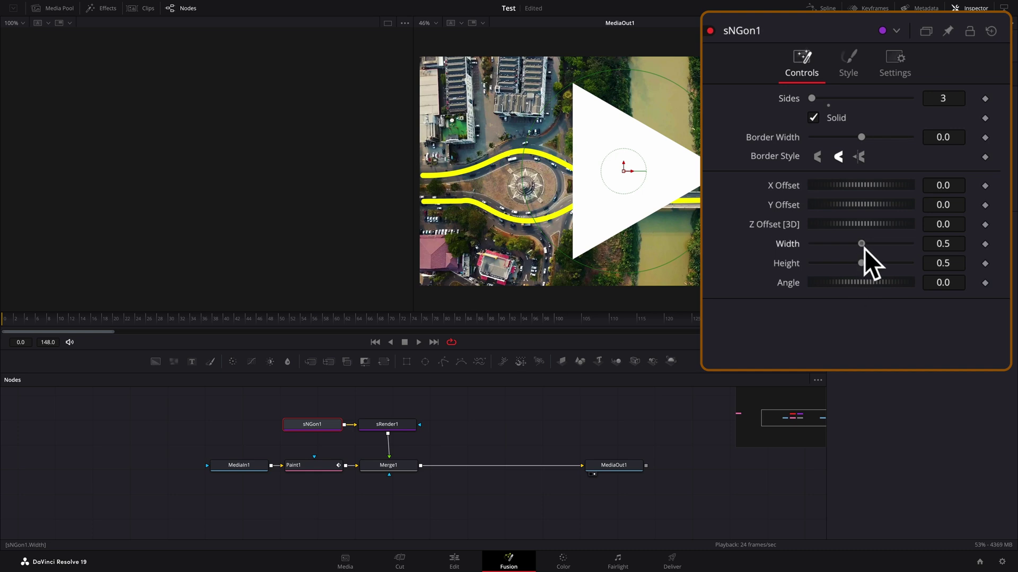
left_click_drag(864, 249, 845, 265)
left_click_drag(920, 194, 917, 195)
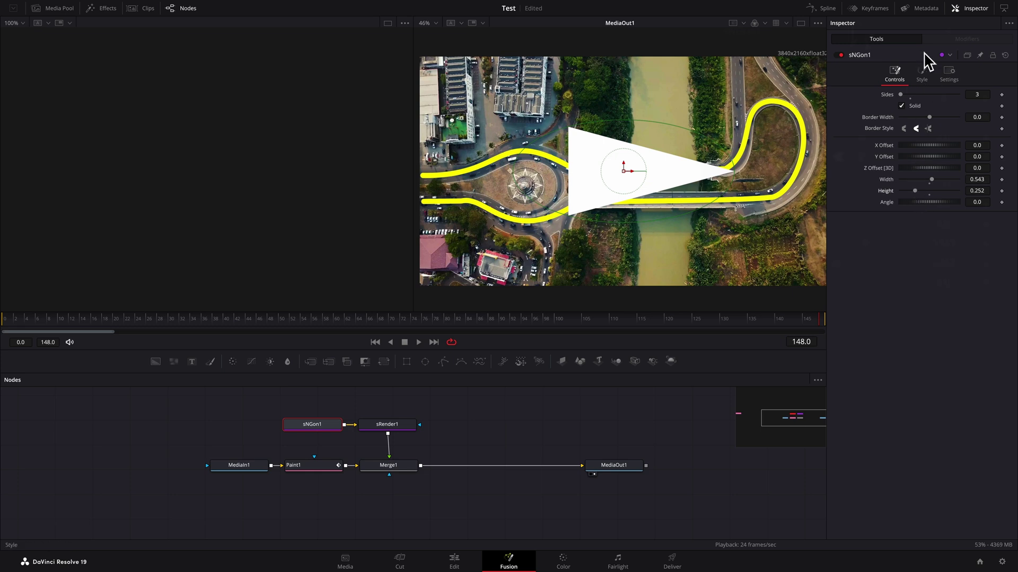
left_click(925, 72)
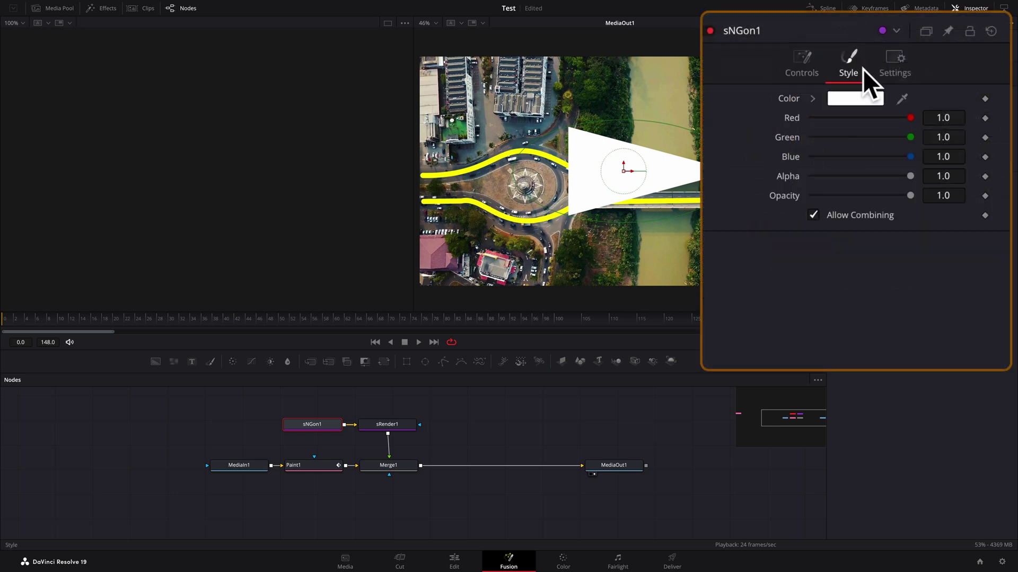
left_click_drag(904, 99, 799, 112)
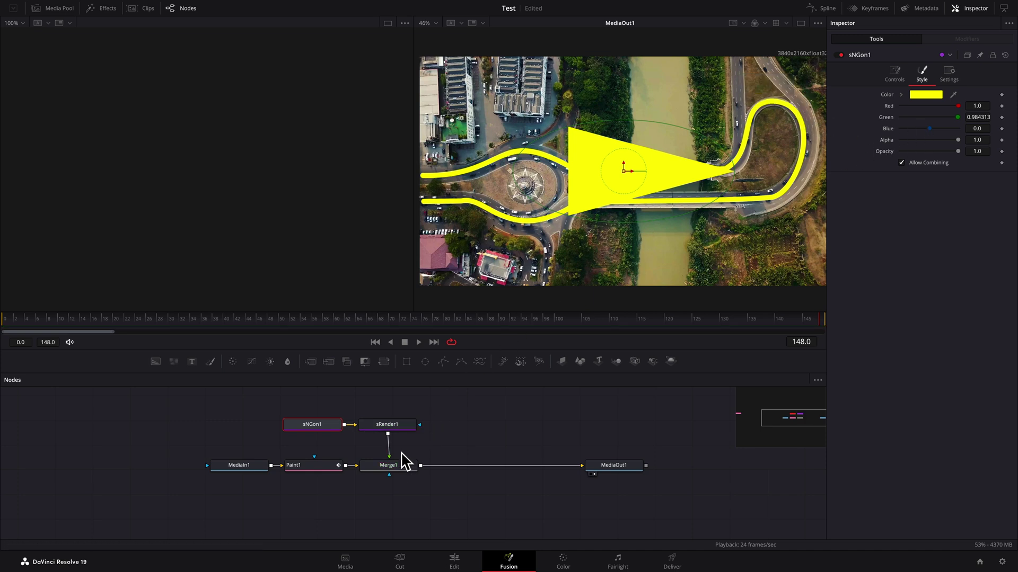
Scale the arrowhead down by setting Merge1's size to 0.23
left_click(400, 468)
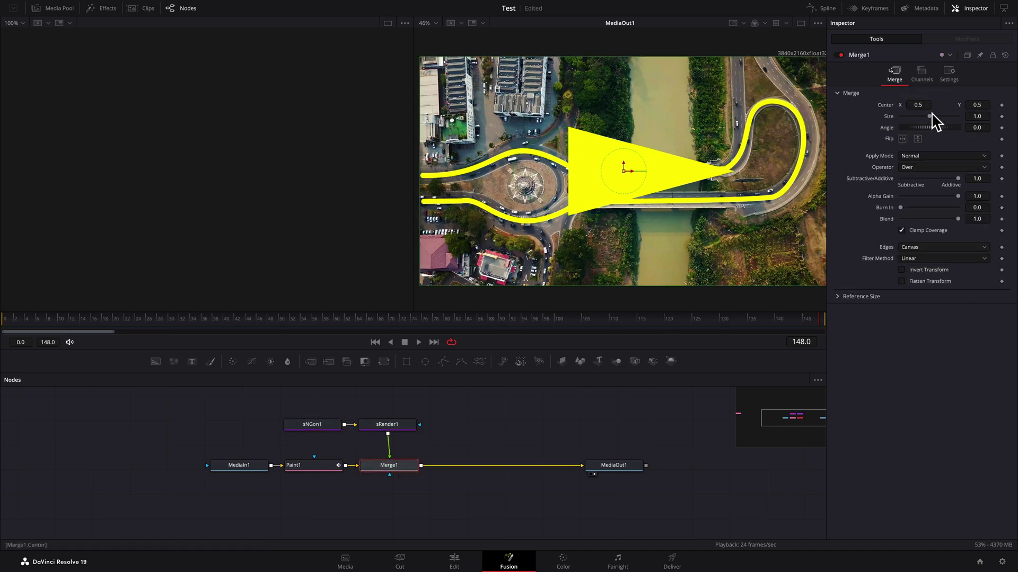
left_click_drag(930, 117, 909, 120)
left_click_drag(829, 171, 827, 171)
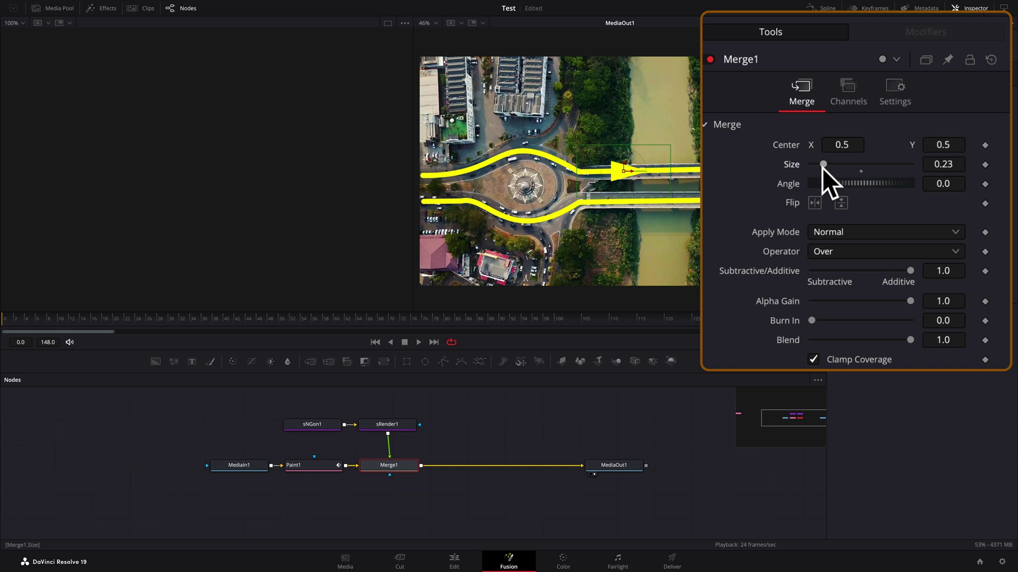
Add a Path modifier to Merge1's Center and connect its shape animation to the published PolylineStroke1: Polyline value
right_click(790, 144)
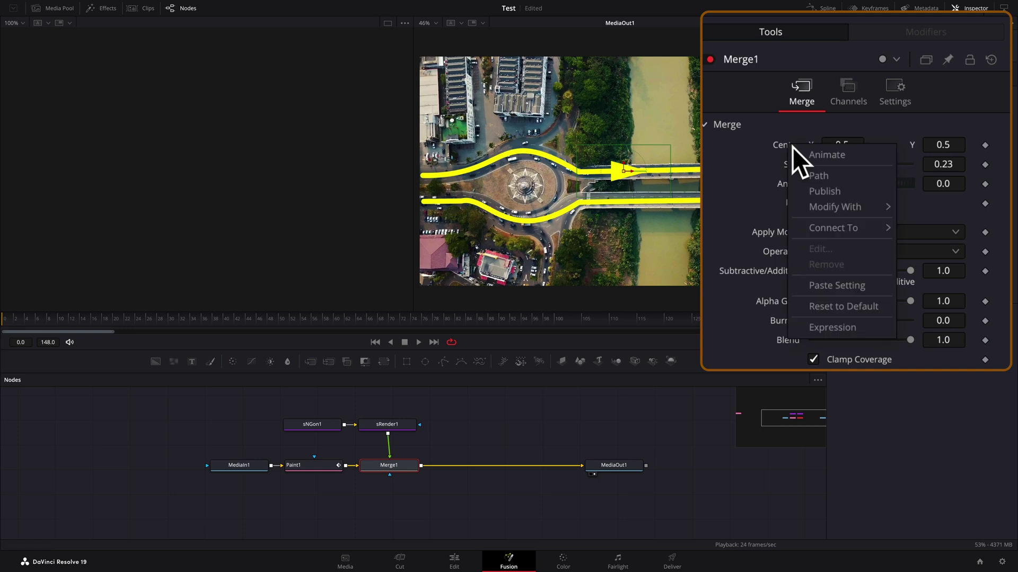
left_click(819, 176)
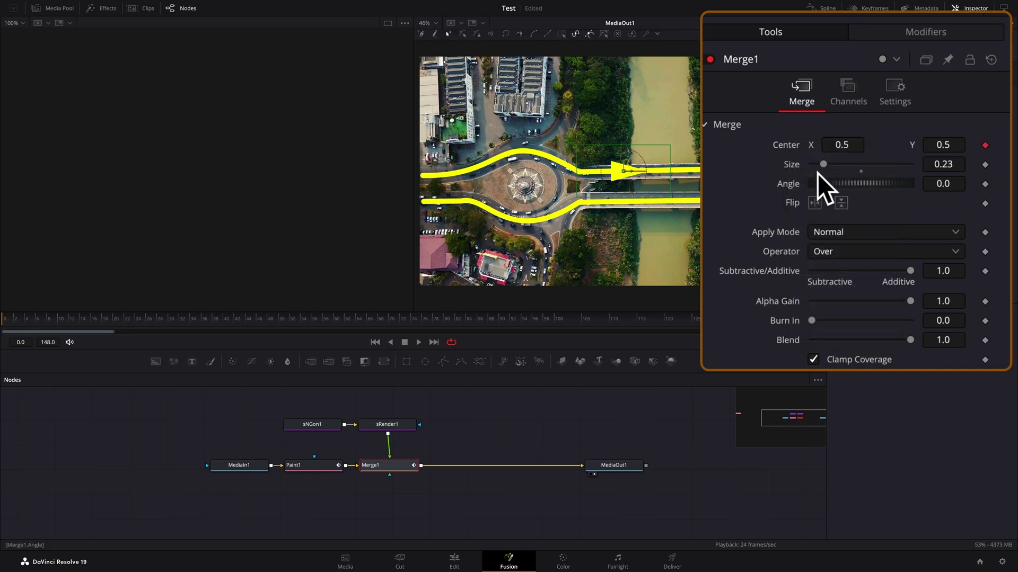
left_click(926, 33)
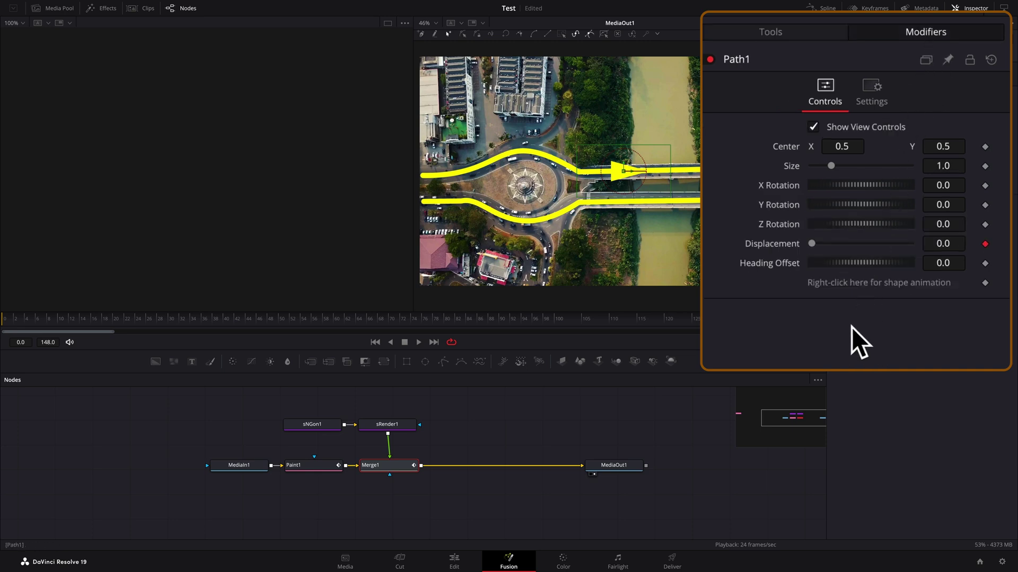
scroll(862, 265, "down", 5)
right_click(854, 136)
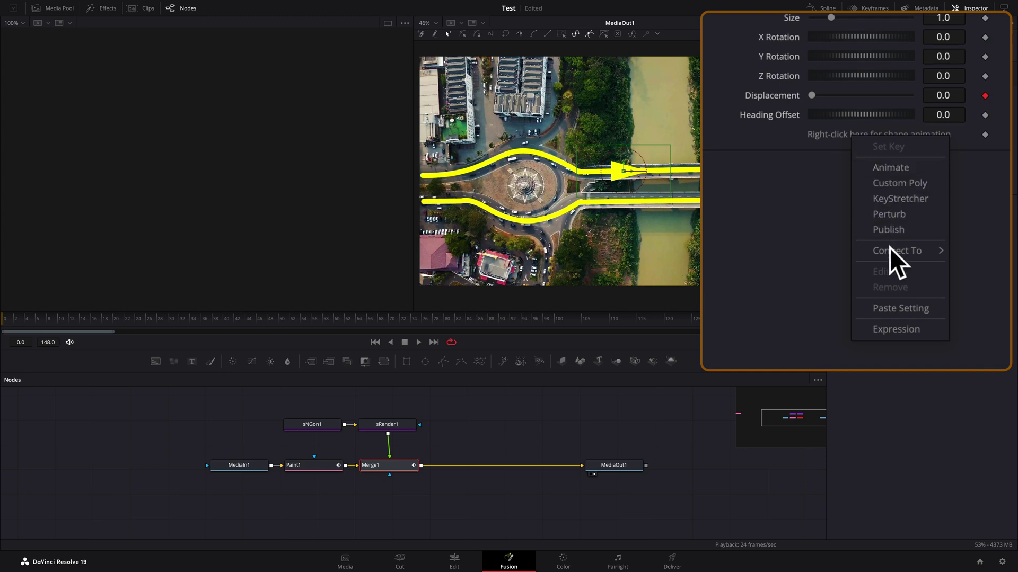
mouse_move(900, 254)
mouse_move(839, 253)
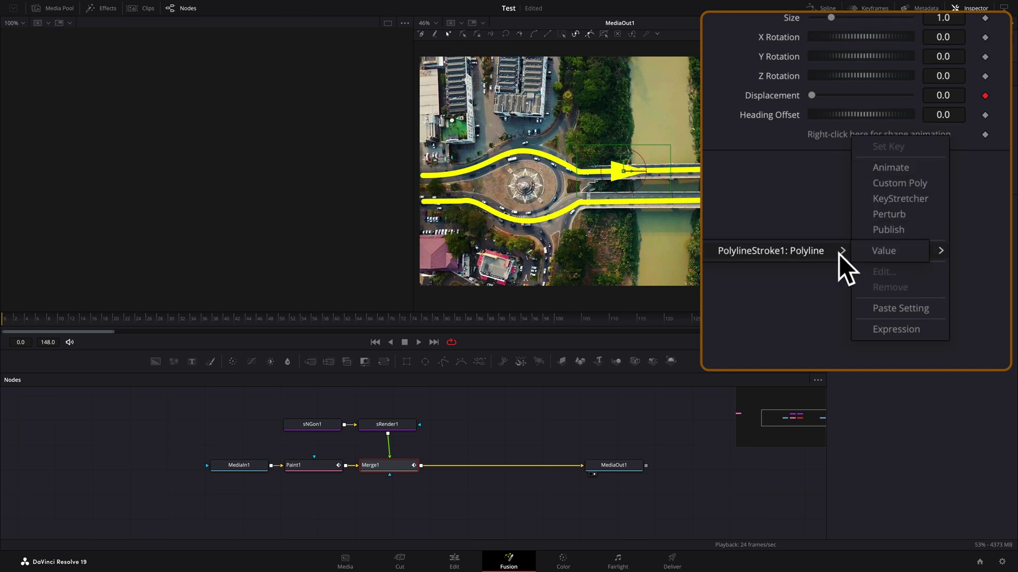
left_click(880, 251)
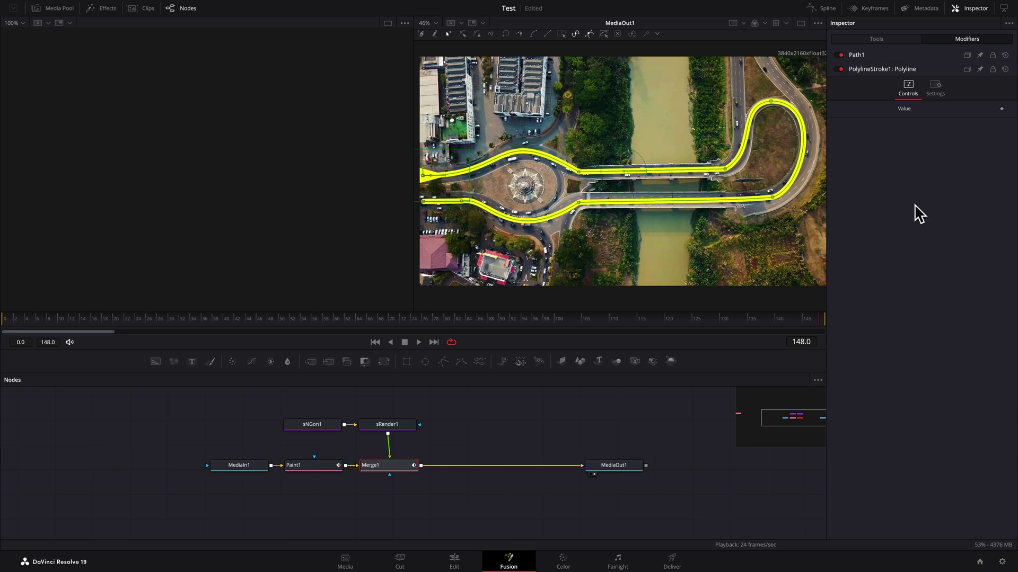
left_click(857, 55)
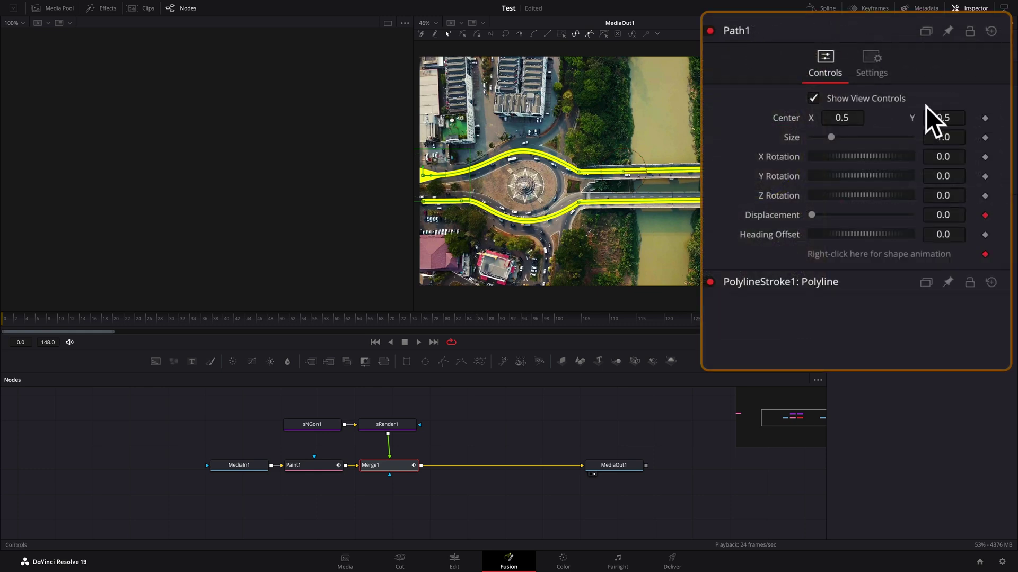
Animate Path1's Displacement from 0.0 at frame 0 to 1.0 at frame 148 and play back the arrowhead's motion
left_click(984, 216)
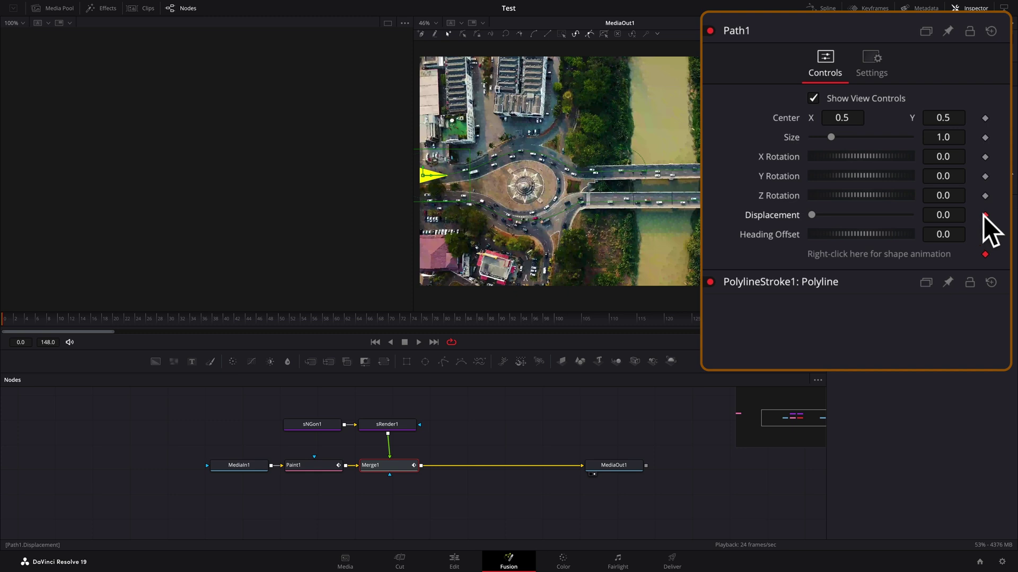
left_click(983, 216)
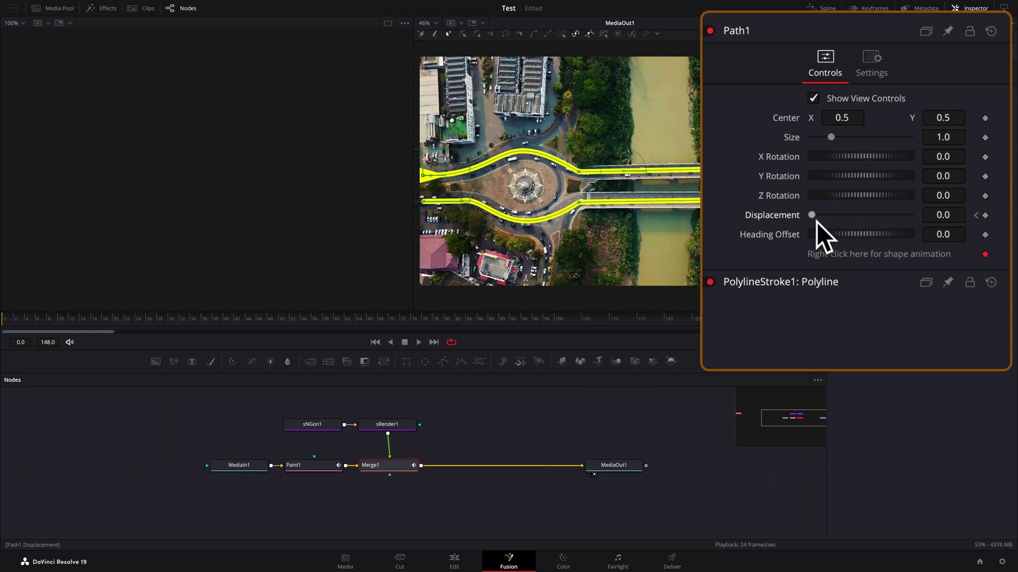
left_click_drag(816, 222, 917, 231)
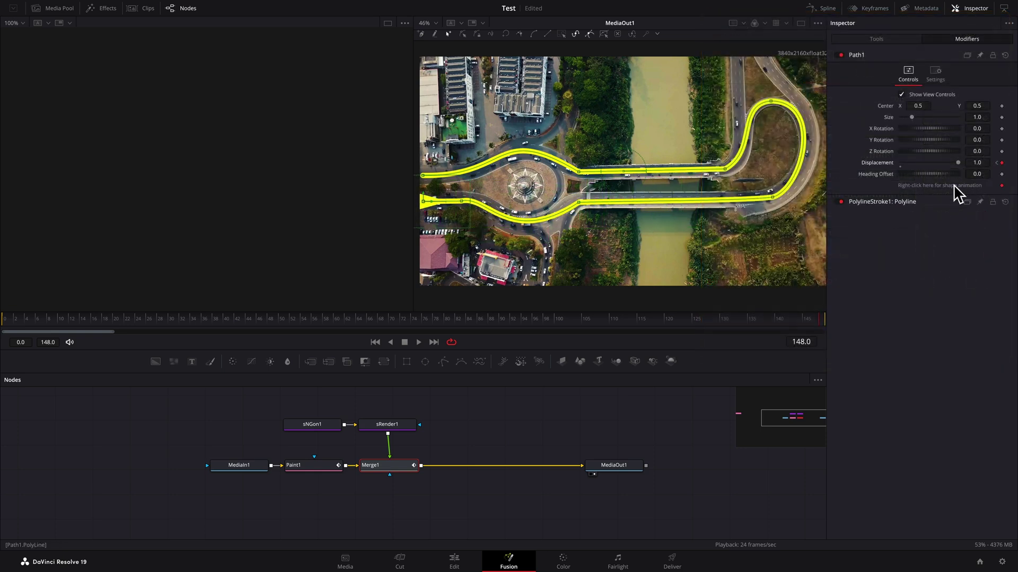
key("space")
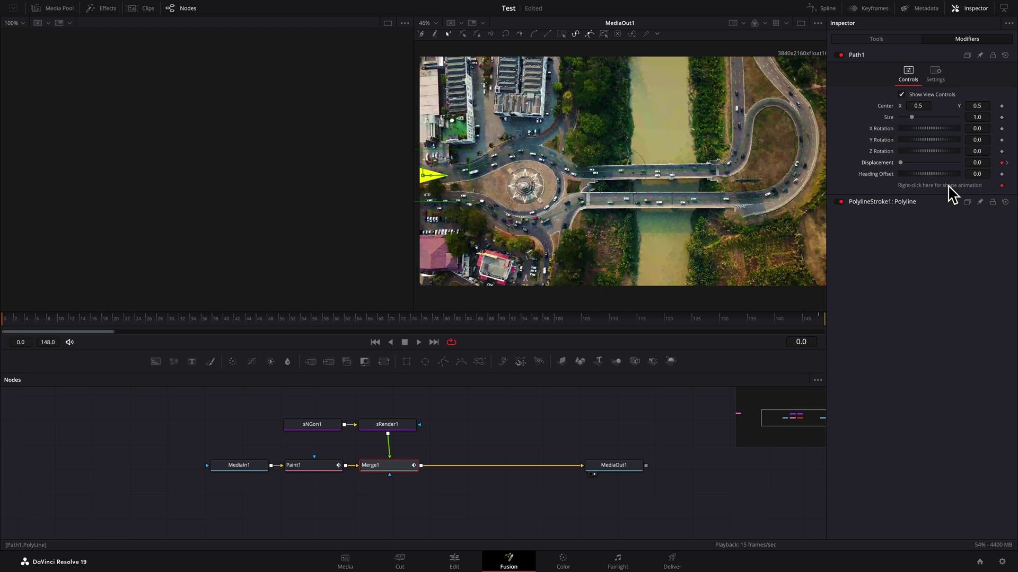
Connect Merge1's Angle to Path1 so the arrowhead turns with the path's direction, and preview the animation
left_click(875, 40)
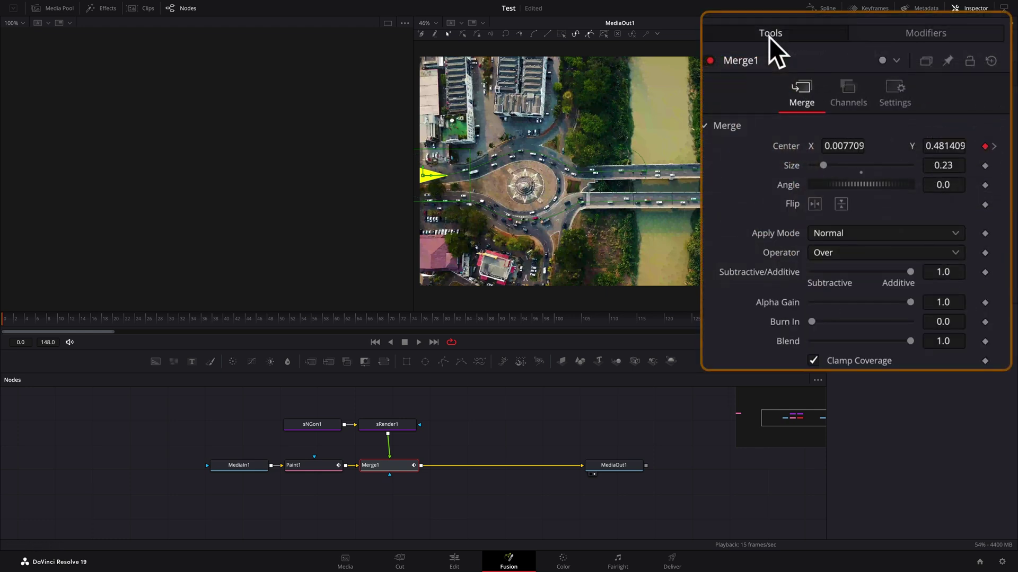
right_click(789, 189)
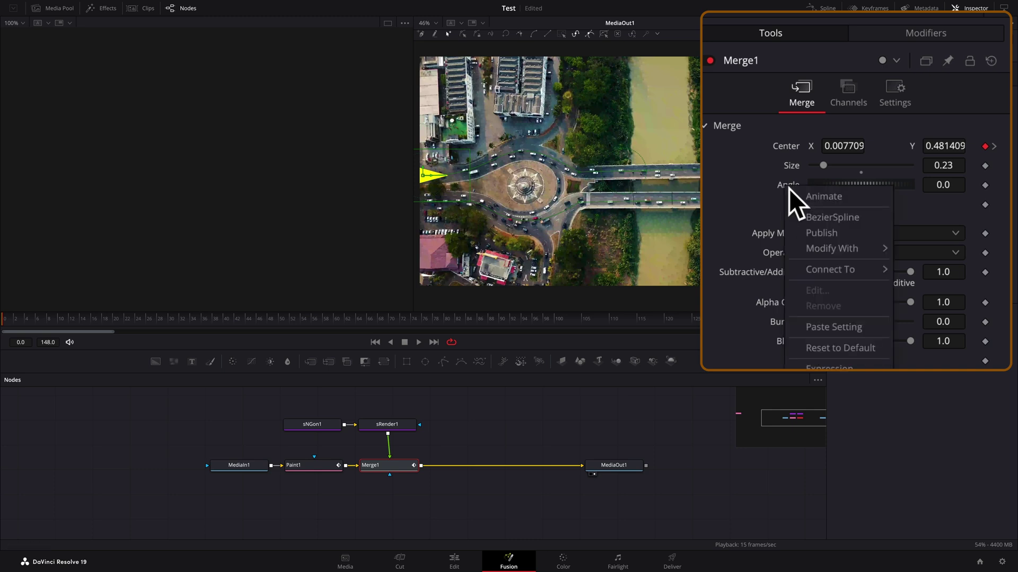
mouse_move(847, 276)
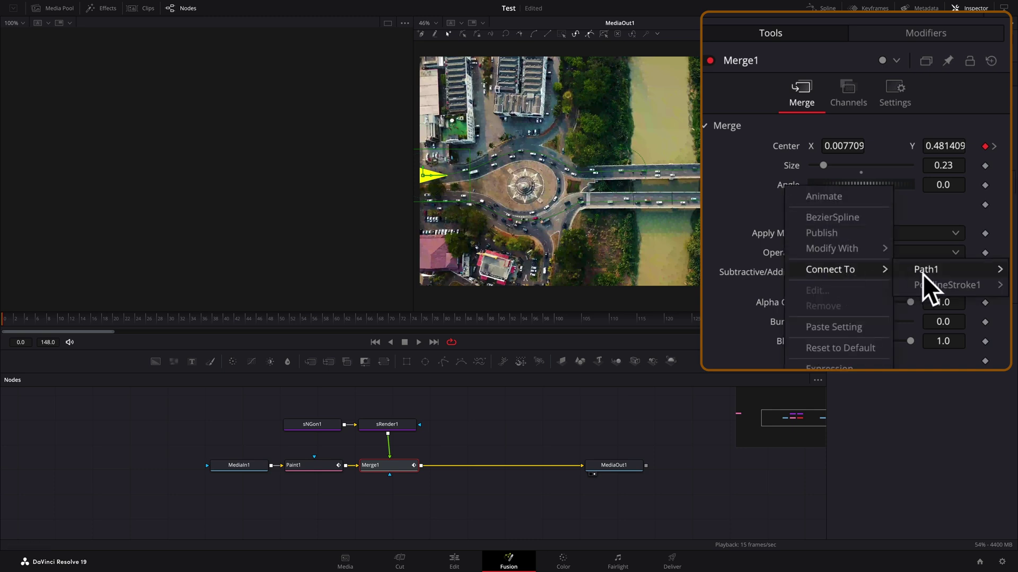
mouse_move(923, 274)
left_click(843, 286)
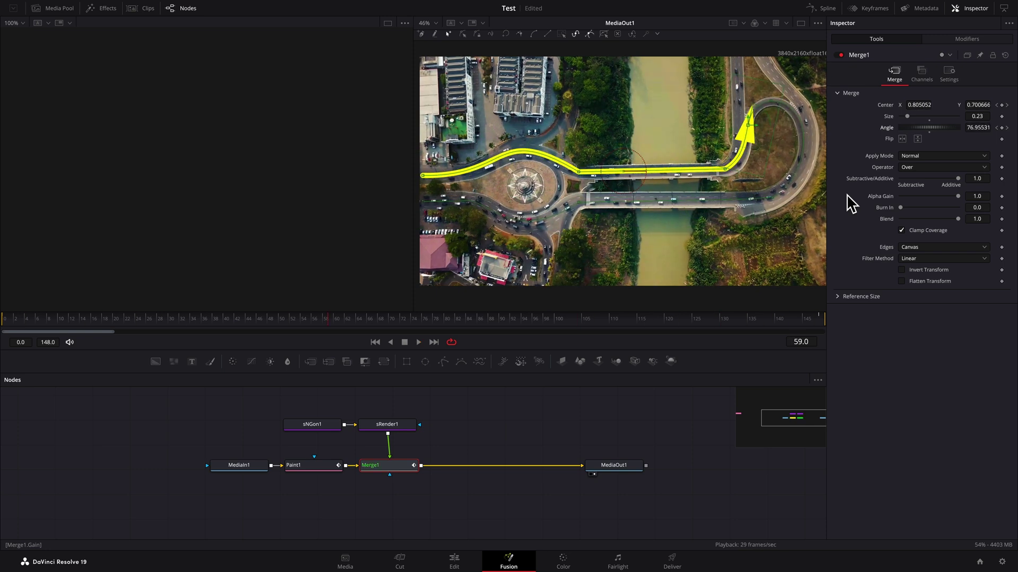
key("space")
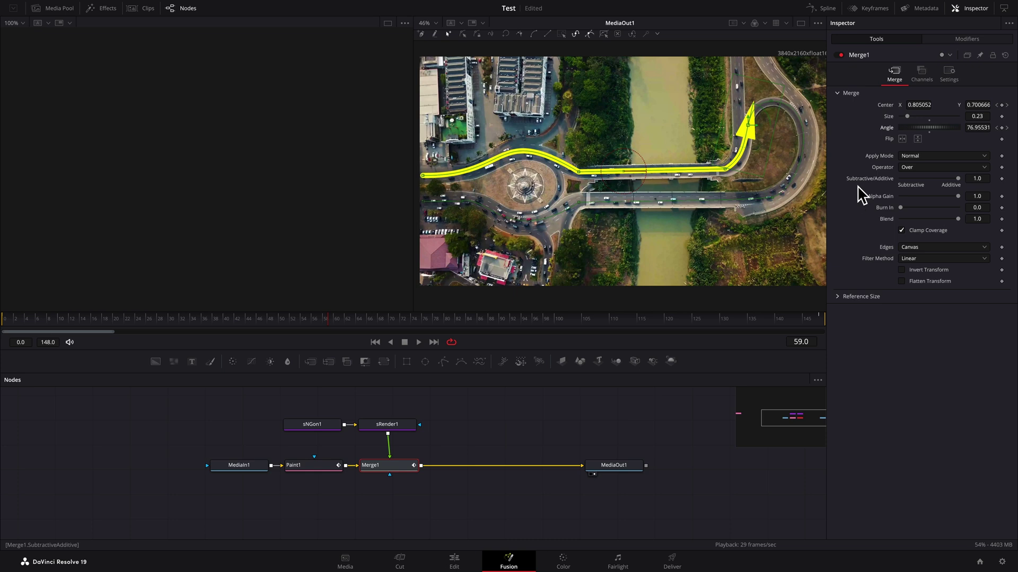
Keyframe Path1's Displacement at 0.685648 on frame 96 to line the arrowhead up with the stroke's end
left_click(945, 42)
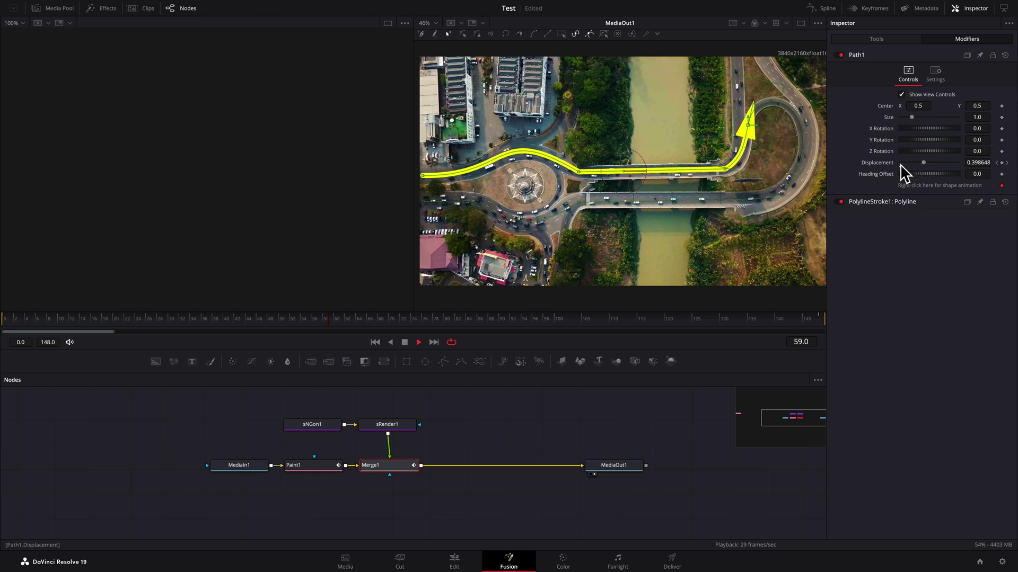
key("space")
key("space")
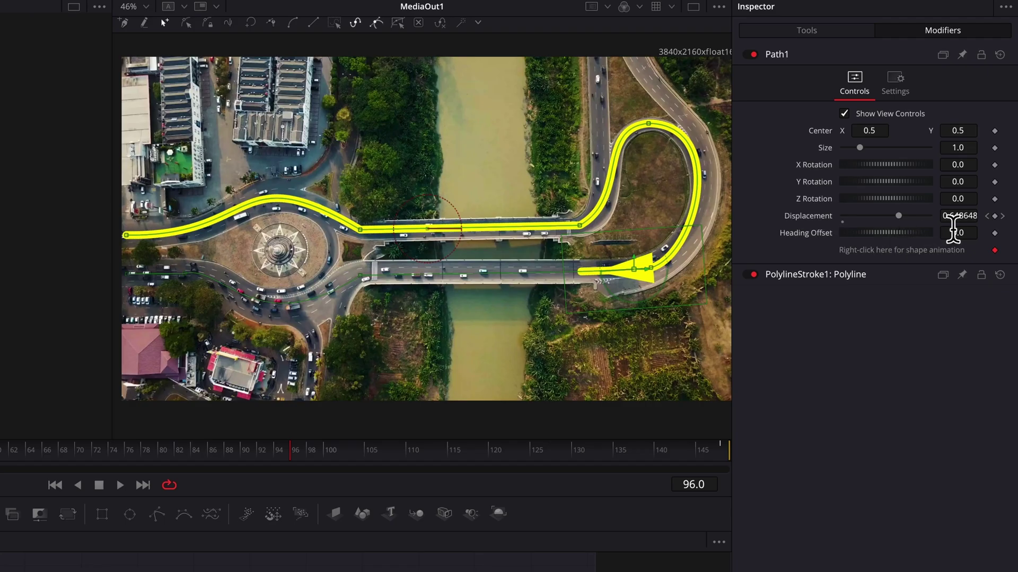
left_click(958, 216)
type("0.674648")
key("Return")
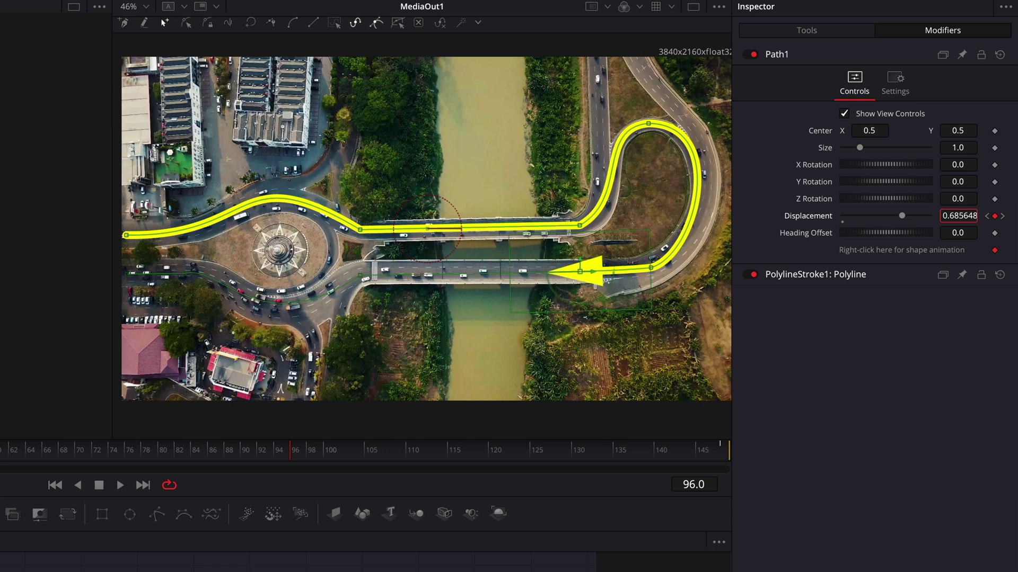
Keyframe Path1's Displacement at 0.256770 on frame 40 to close the gap to the stroke, and play back
key("space")
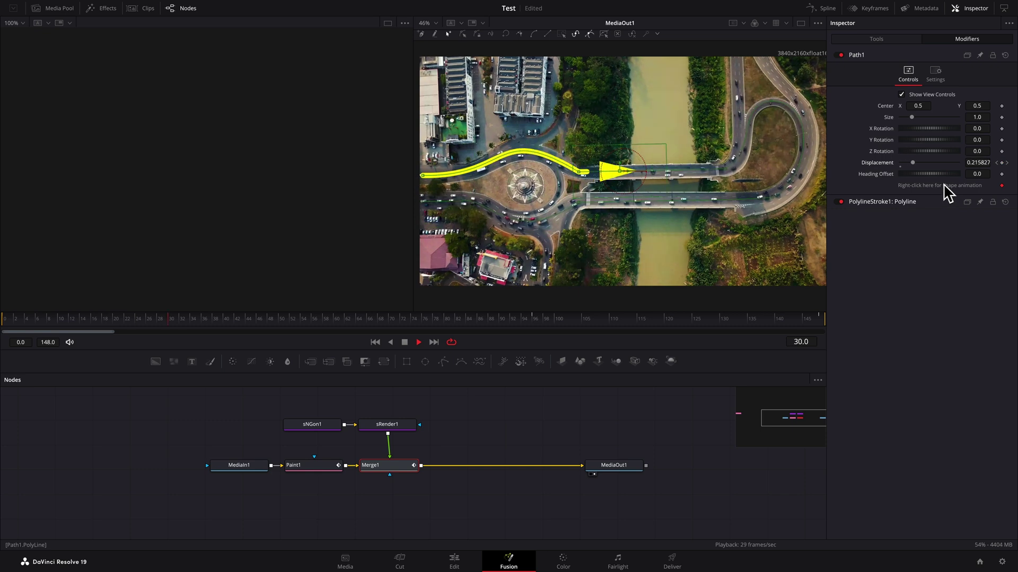
key("space")
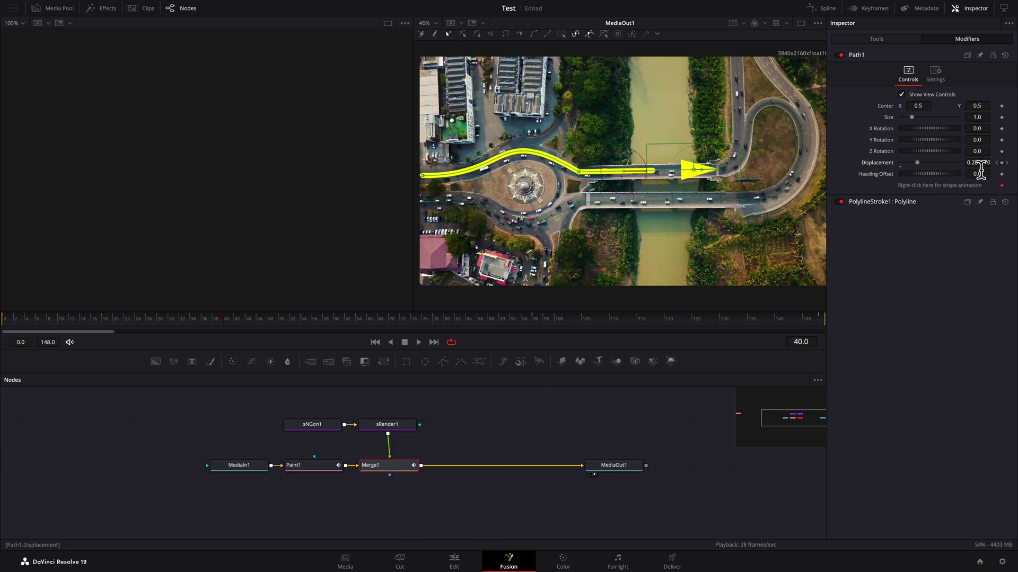
left_click_drag(978, 170, 957, 170)
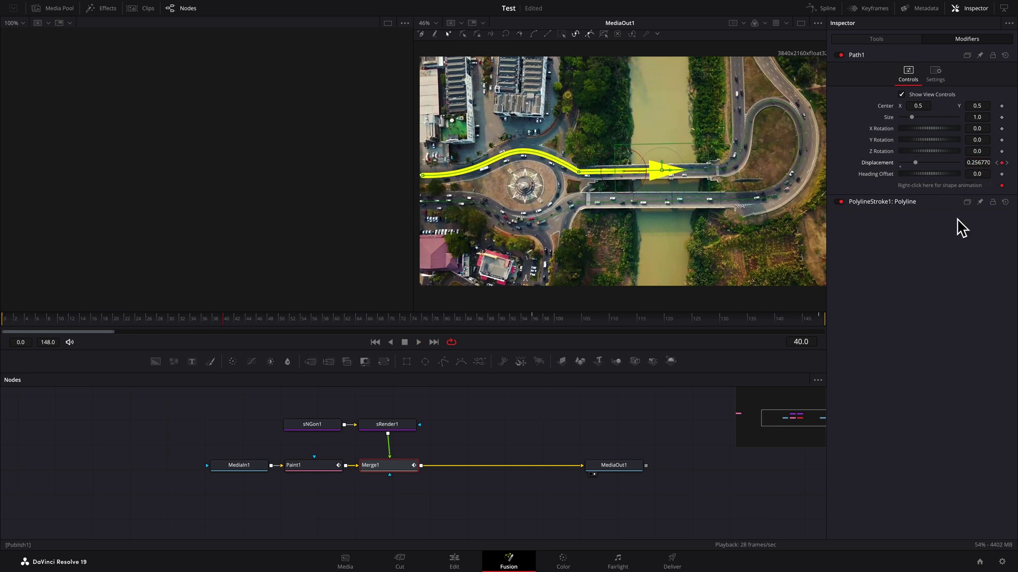
key("space")
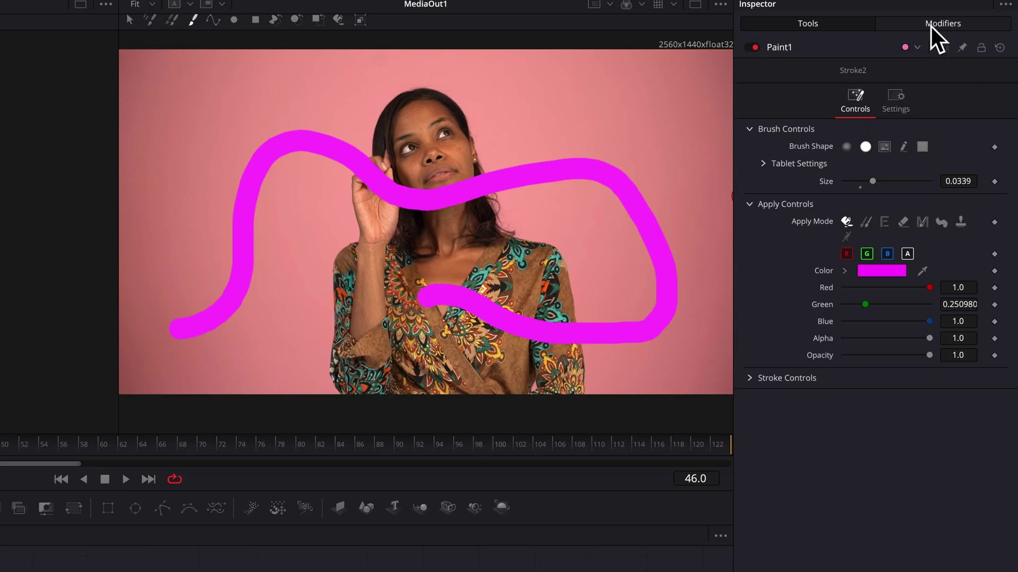
In the woman's portrait composition, select Paint1's Stroke1 and make the magenta stroke editable
left_click(932, 24)
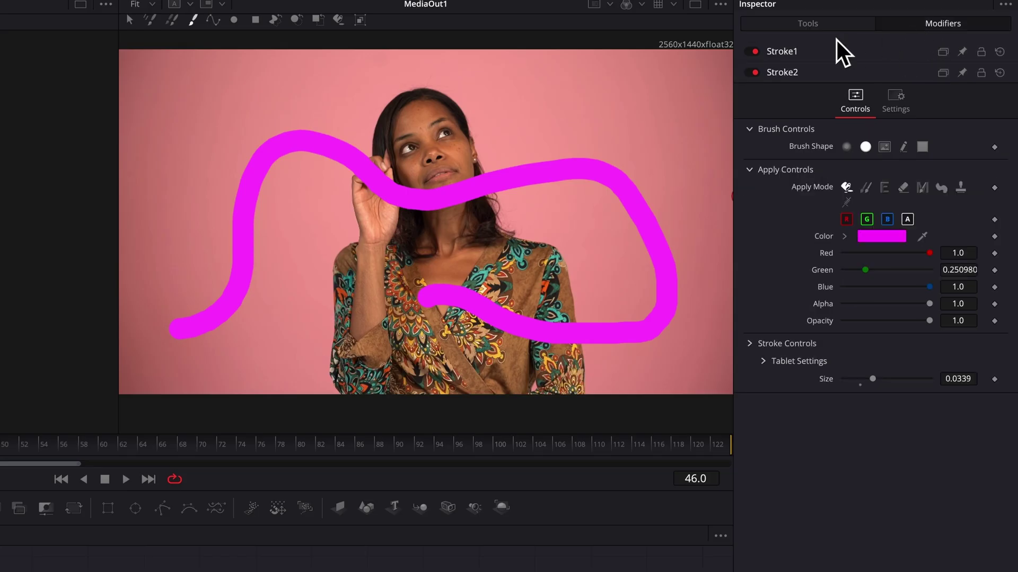
left_click(789, 54)
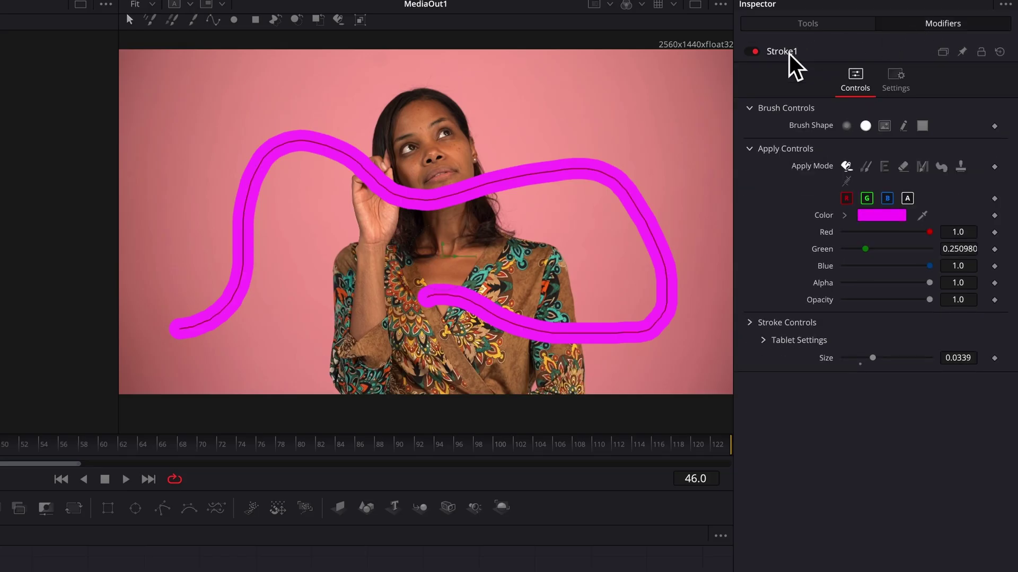
left_click(782, 27)
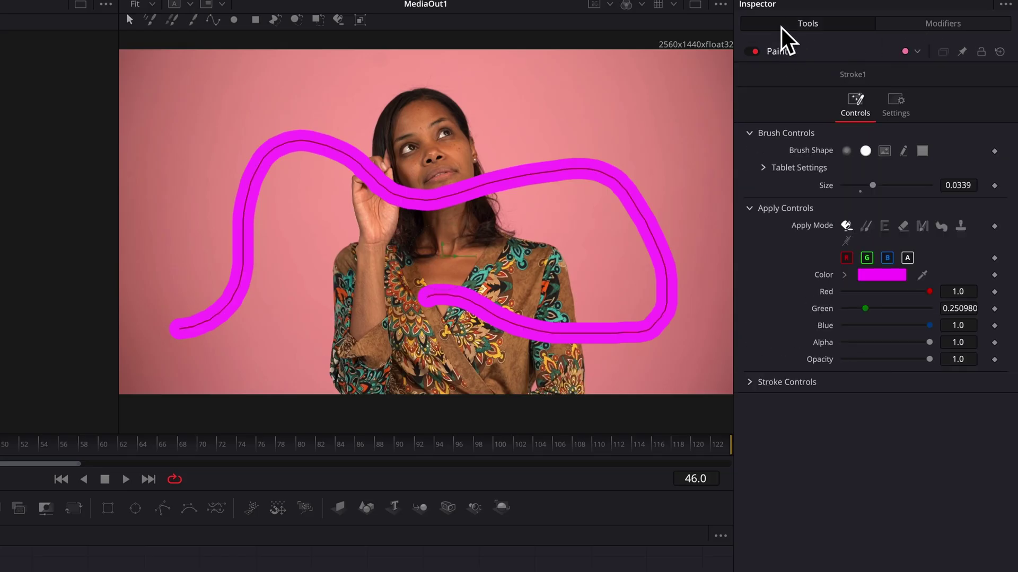
left_click(755, 388)
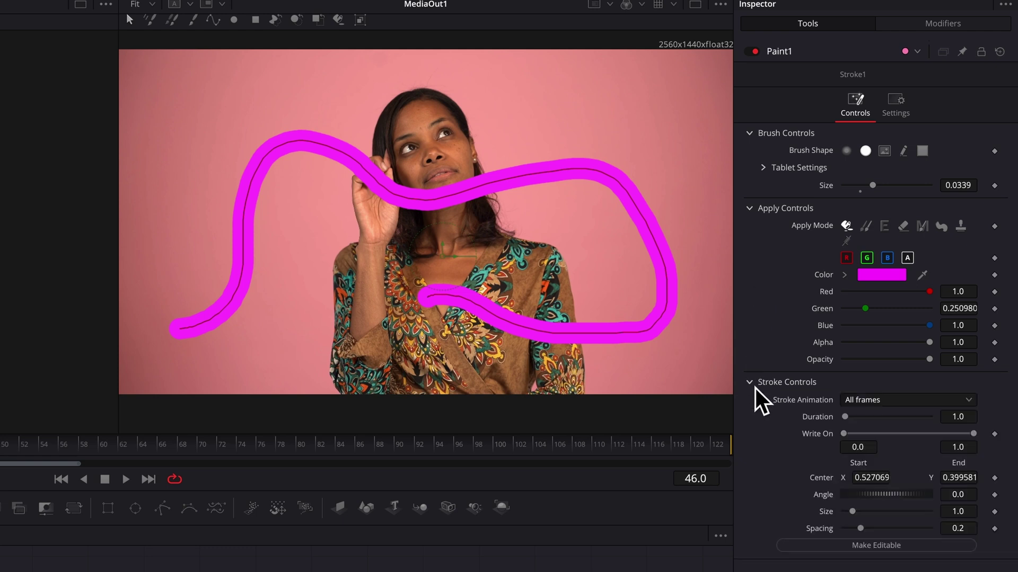
left_click(882, 547)
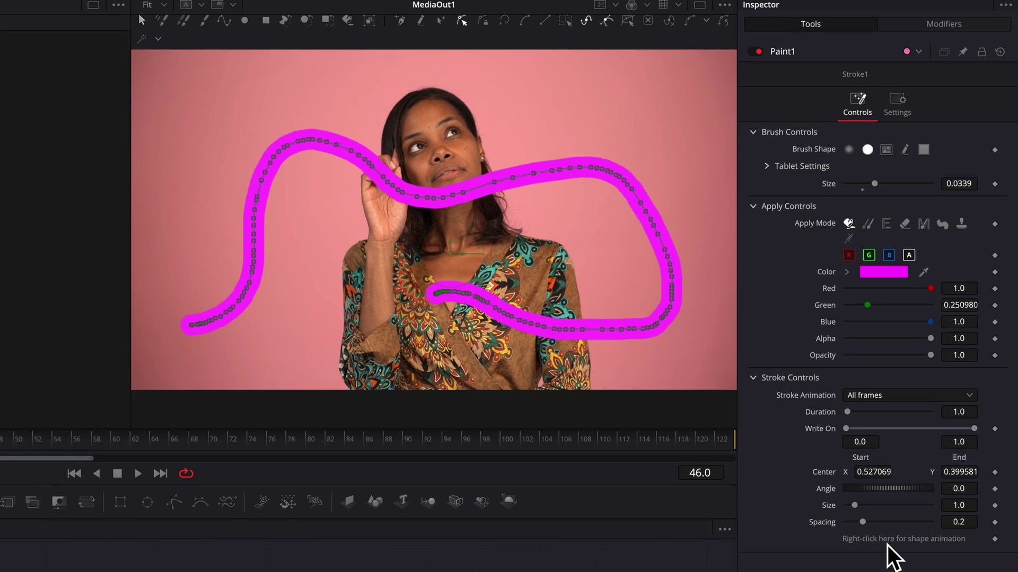
Animate Stroke1's Write On end from 0.0 at frame 0 to 1.0 at frame 123
key("Home")
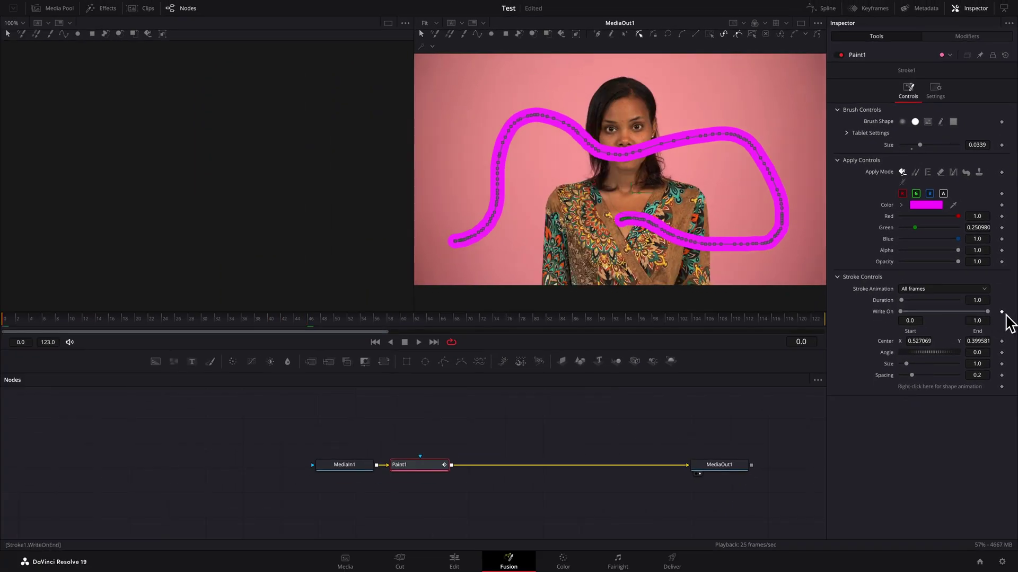
left_click_drag(987, 313, 905, 314)
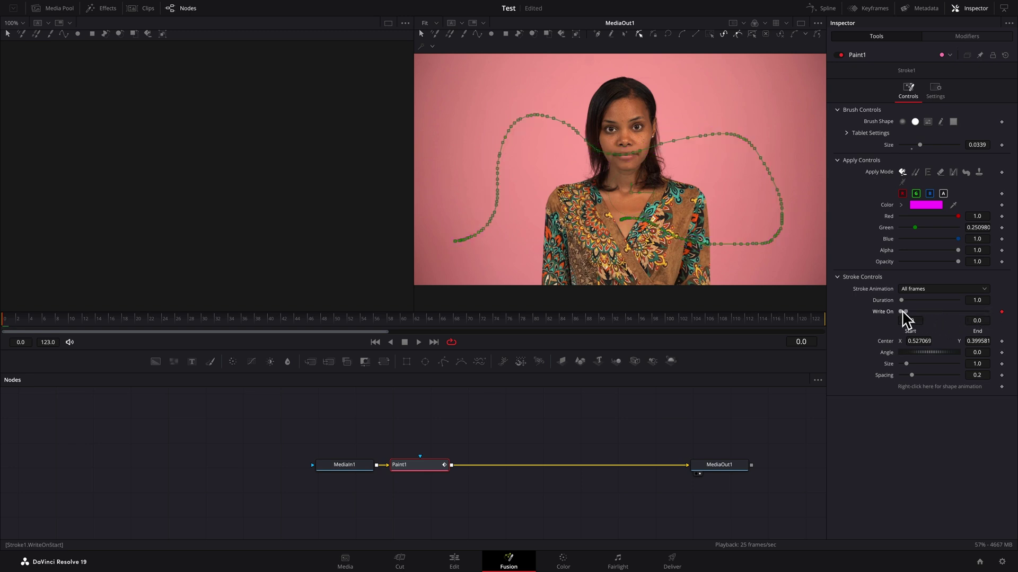
key("End")
left_click_drag(902, 312, 1000, 318)
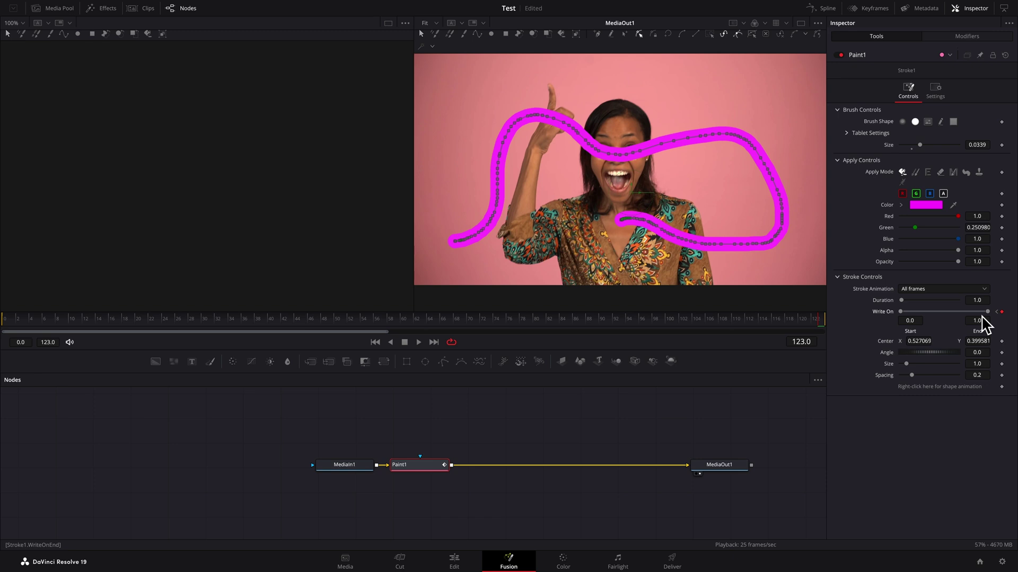
Publish Stroke1's shape animation and its Center value
right_click(949, 389)
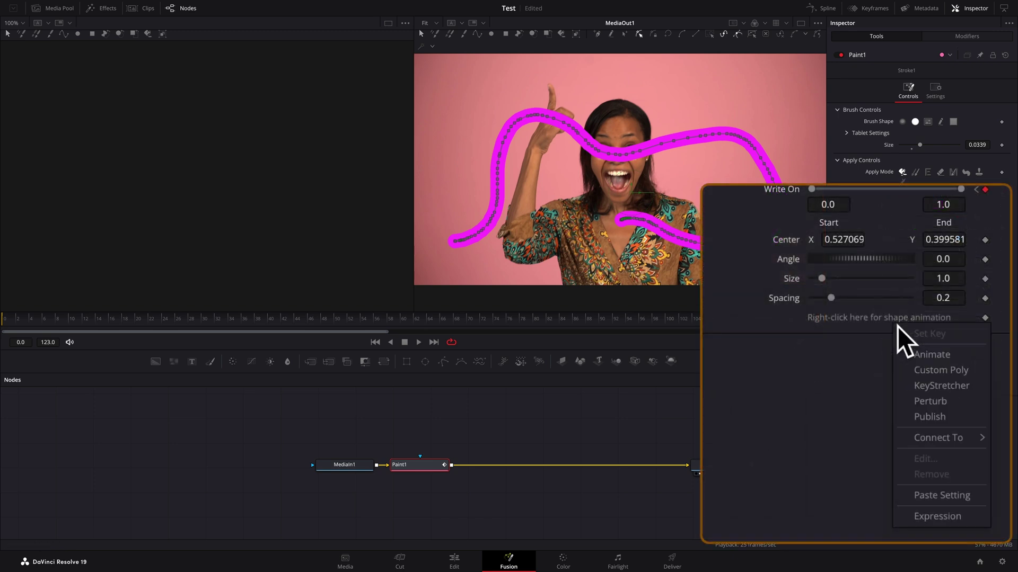
left_click(942, 418)
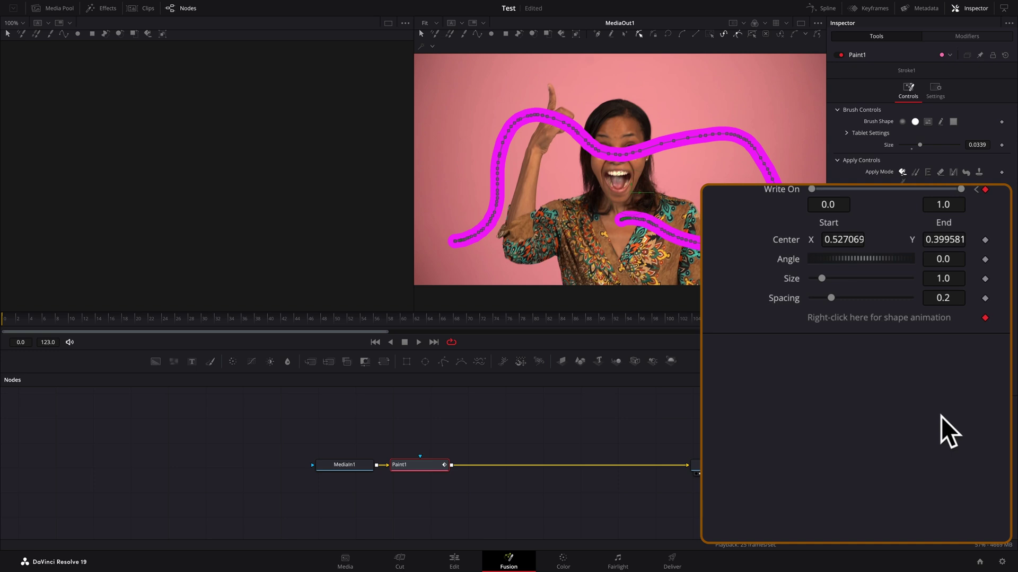
right_click(787, 244)
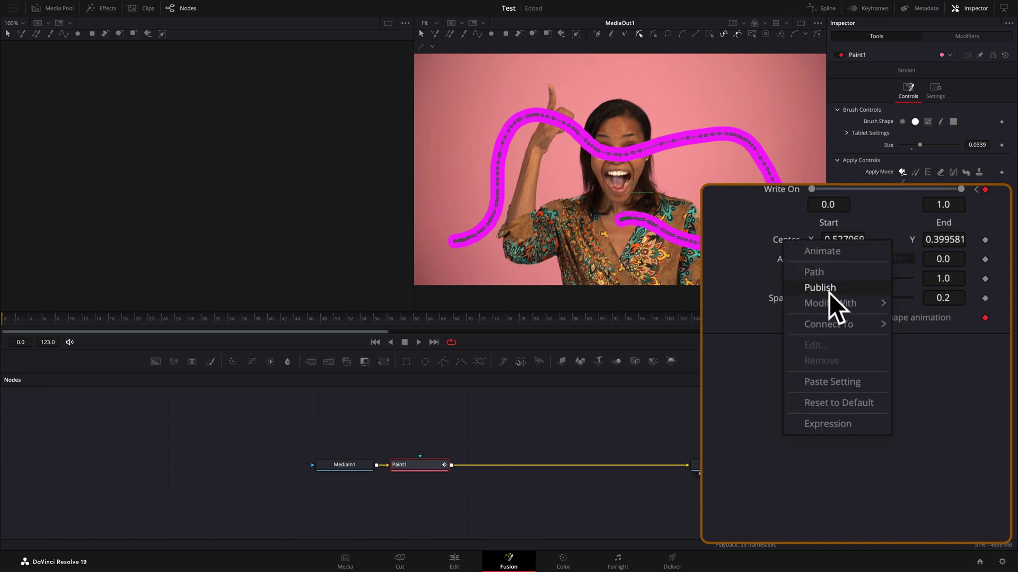
left_click(907, 368)
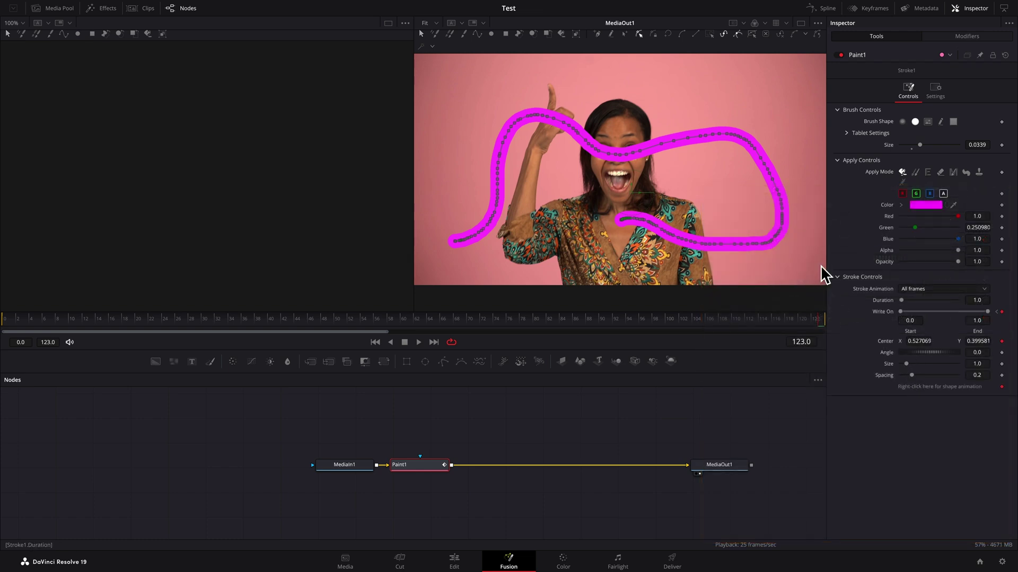
Add Butterfly.png from the media pool to the node graph and rename its node Butterfly
left_click(73, 13)
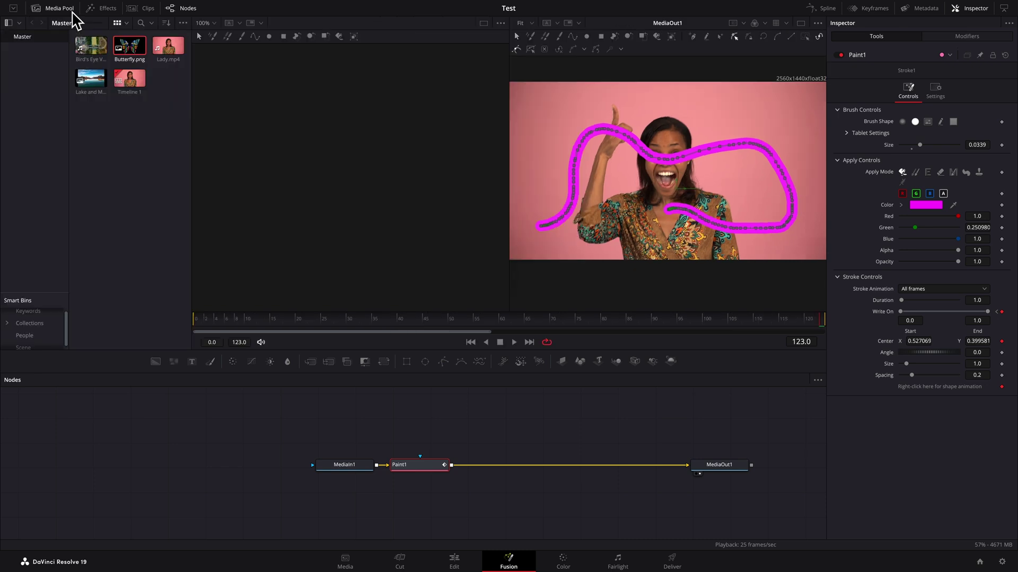
mouse_move(125, 53)
left_mouse_down()
mouse_move(244, 250)
mouse_move(336, 341)
mouse_move(443, 371)
mouse_move(429, 424)
mouse_move(424, 416)
left_mouse_up()
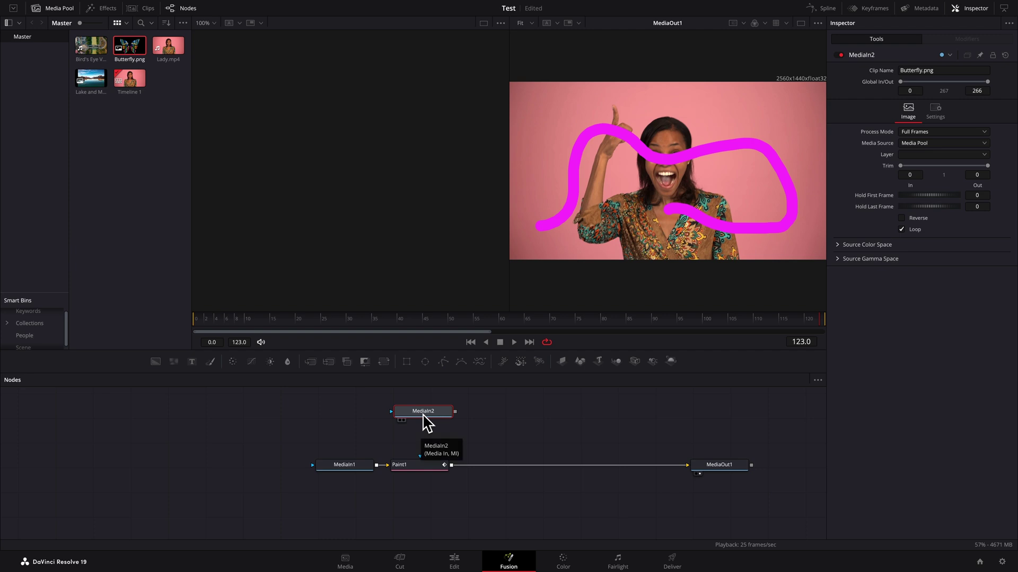
key("F2")
type("Butterfly")
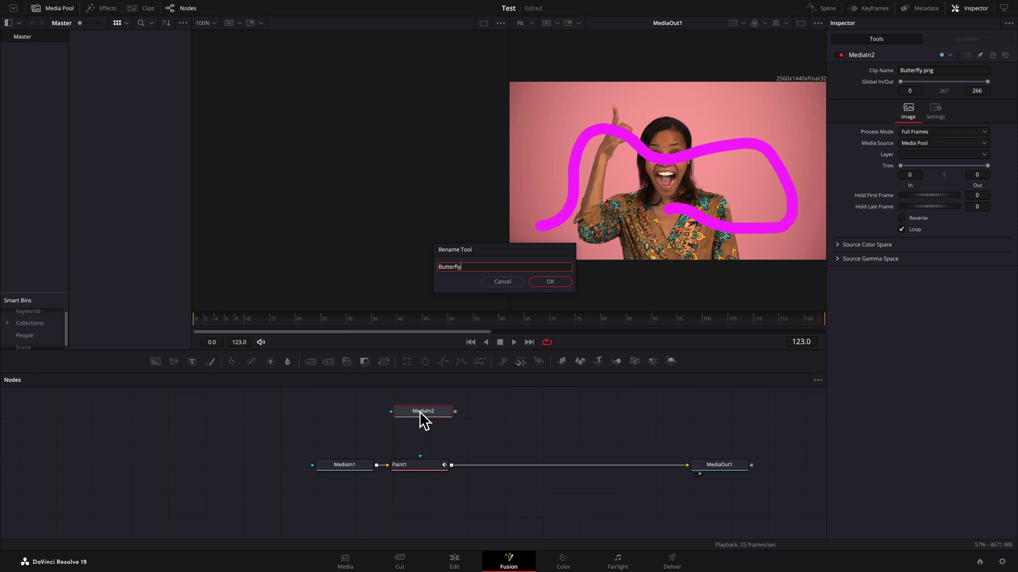
key("Return")
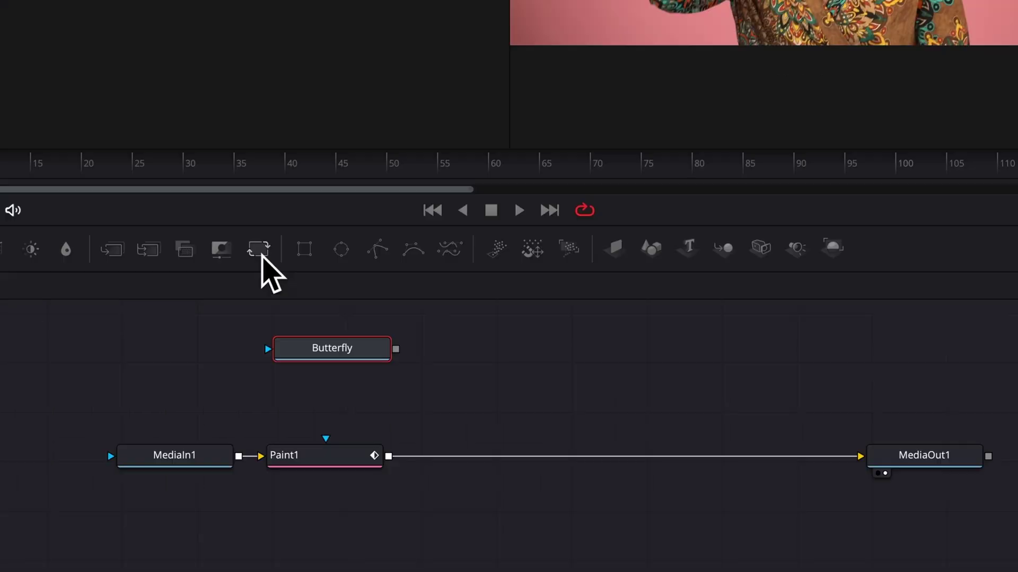
Add a Transform node after Butterfly, merge its output over Paint1's output, and select Transform1
left_click(383, 361)
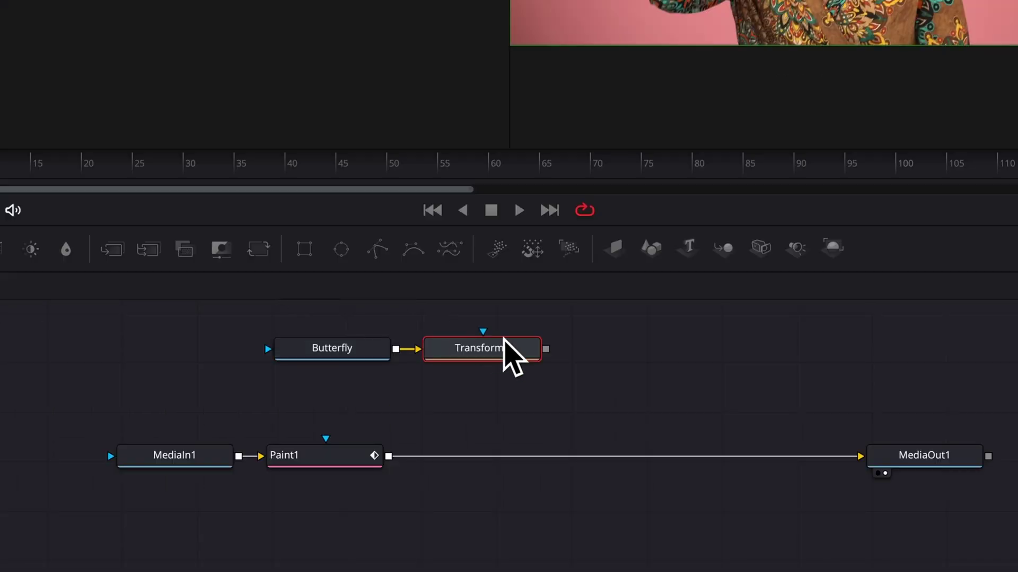
mouse_move(546, 349)
left_mouse_down()
mouse_move(573, 360)
mouse_move(450, 443)
mouse_move(395, 462)
left_mouse_up()
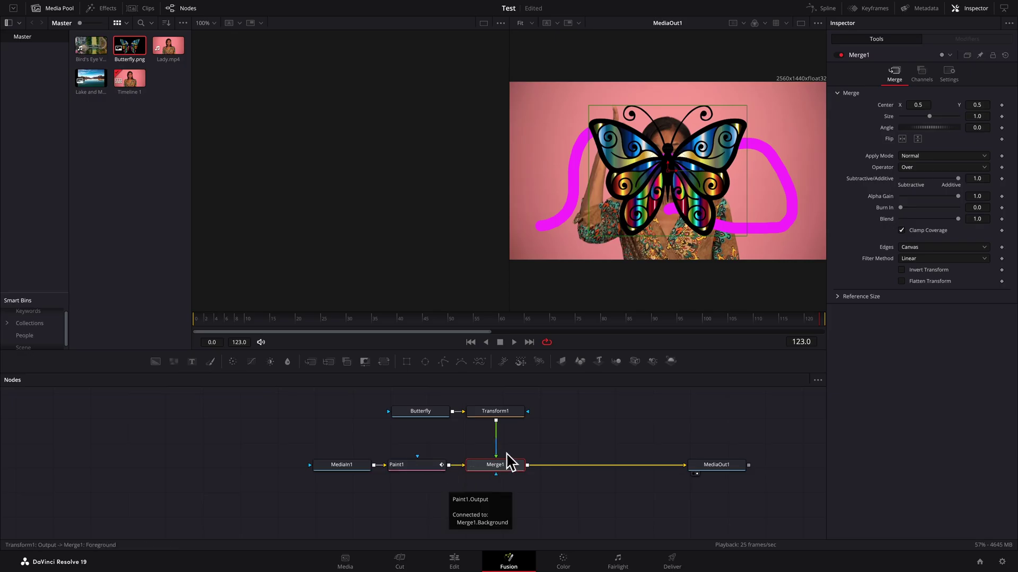
left_click(505, 416)
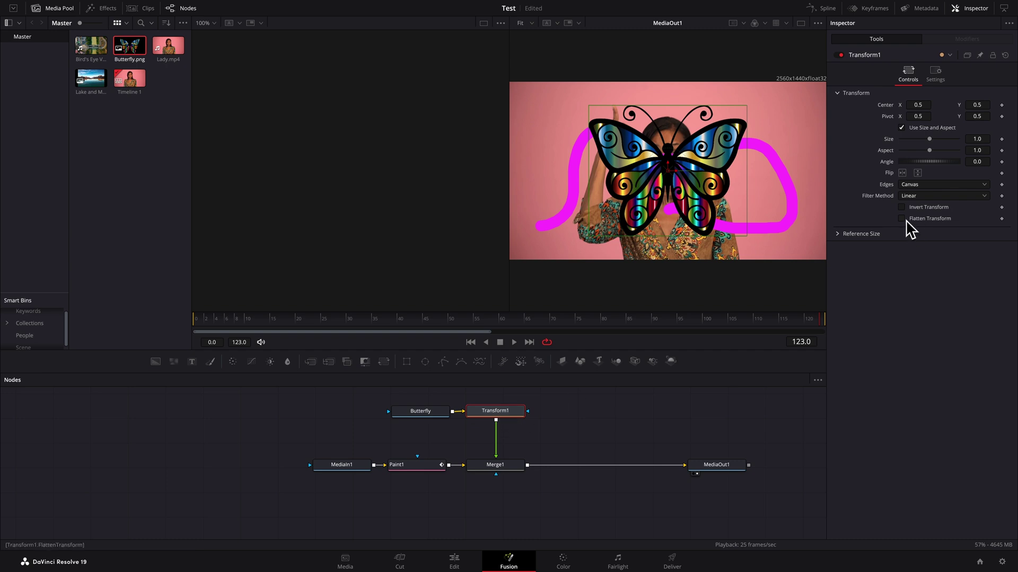
Scale the butterfly down by setting Transform1's Size to 0.25
left_click_drag(929, 139, 923, 140)
left_click_drag(852, 206, 825, 206)
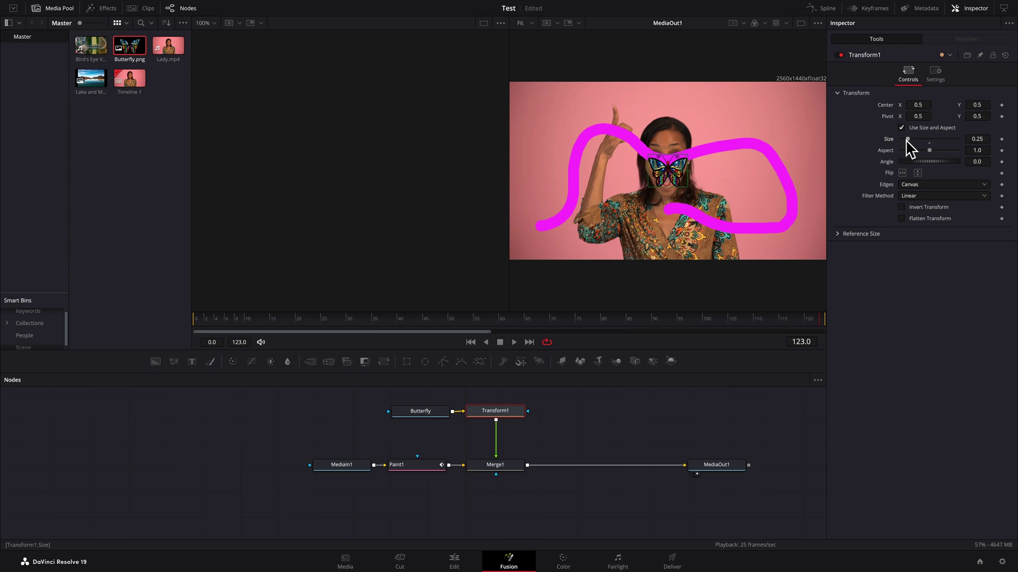
Add a Path modifier to Merge1's Center and connect Path1's shape animation to Stroke1's published Polyline
left_click(501, 465)
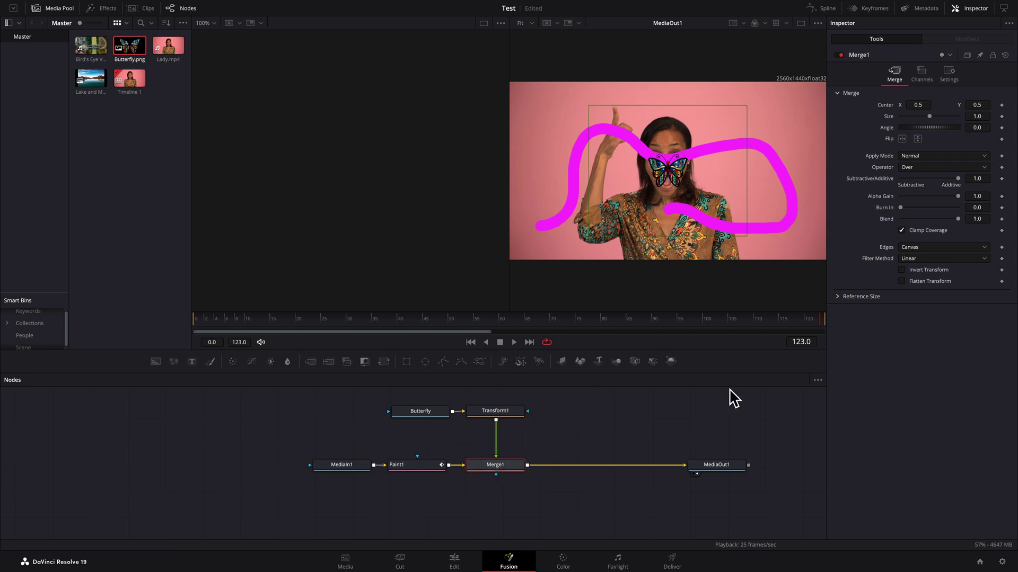
right_click(885, 106)
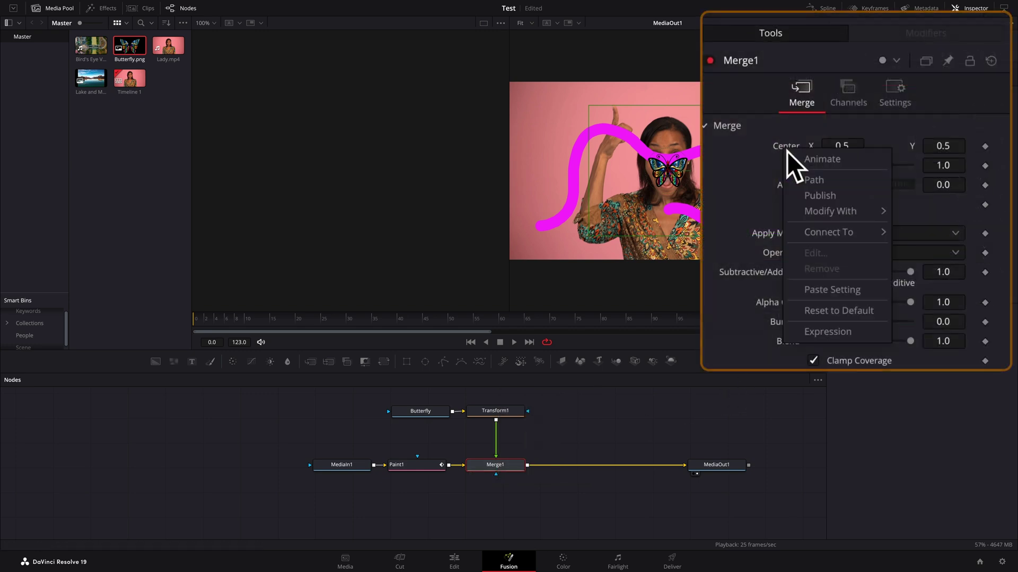
left_click(814, 181)
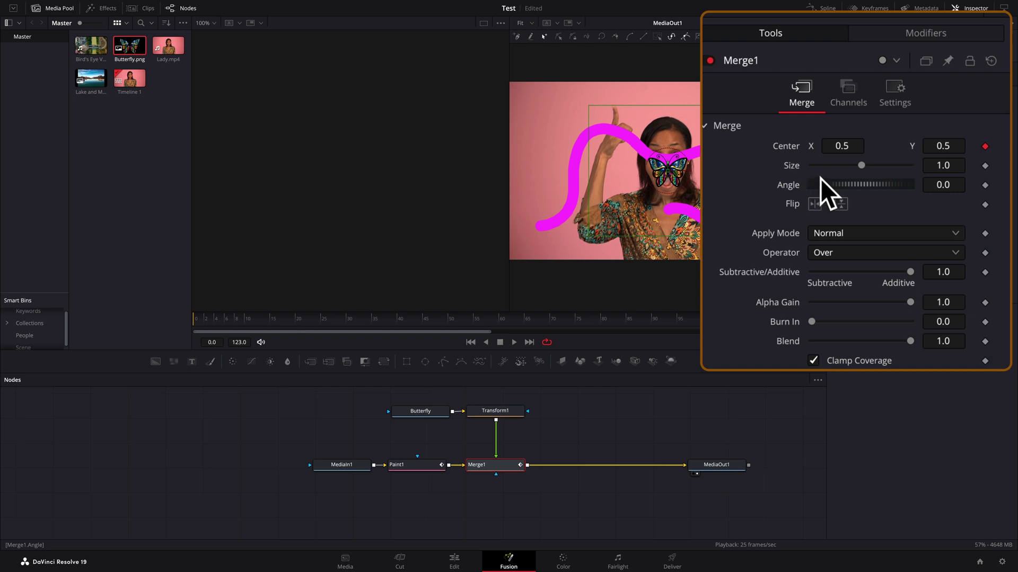
left_click(922, 36)
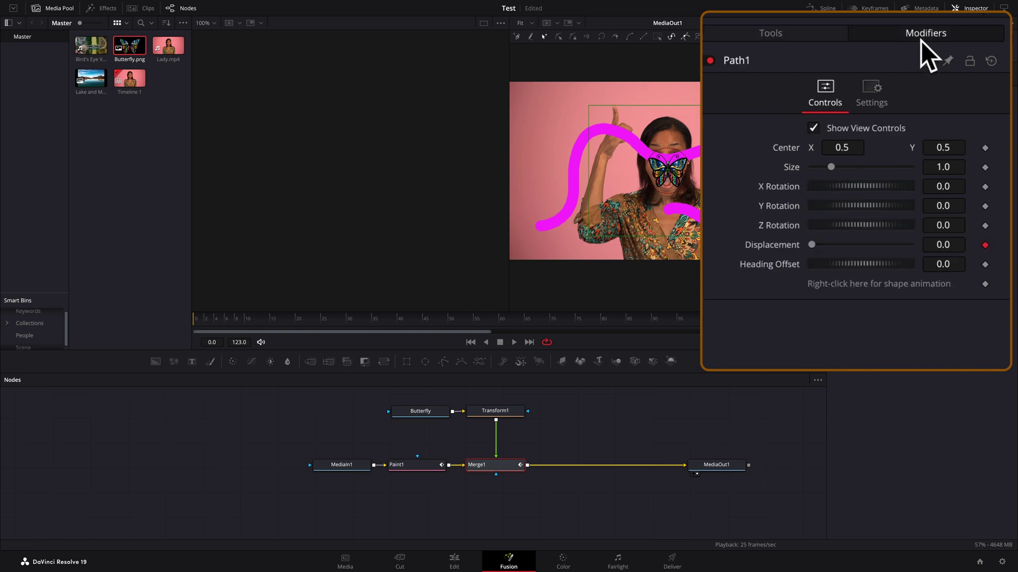
scroll(864, 212, "down", 5)
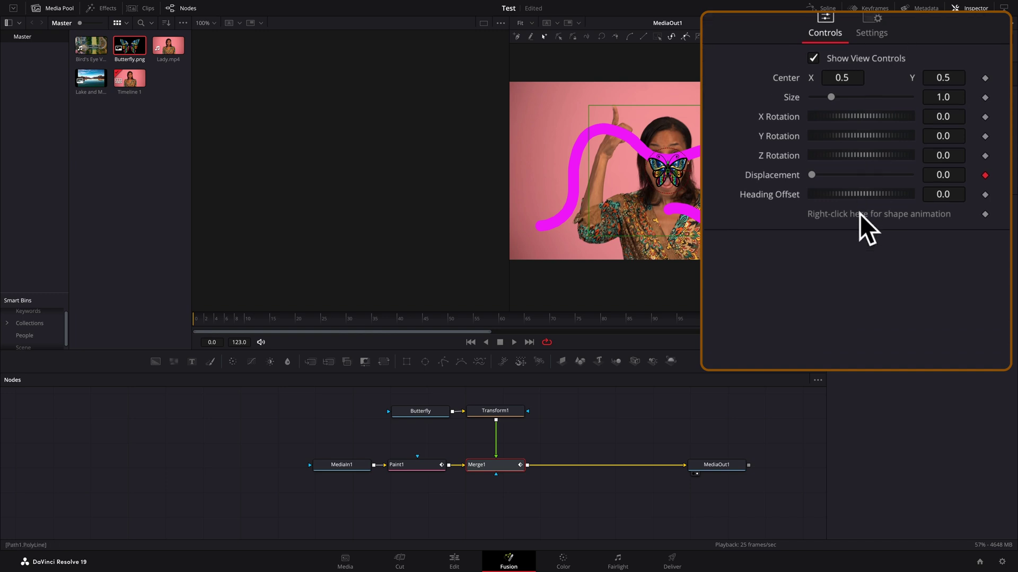
right_click(864, 149)
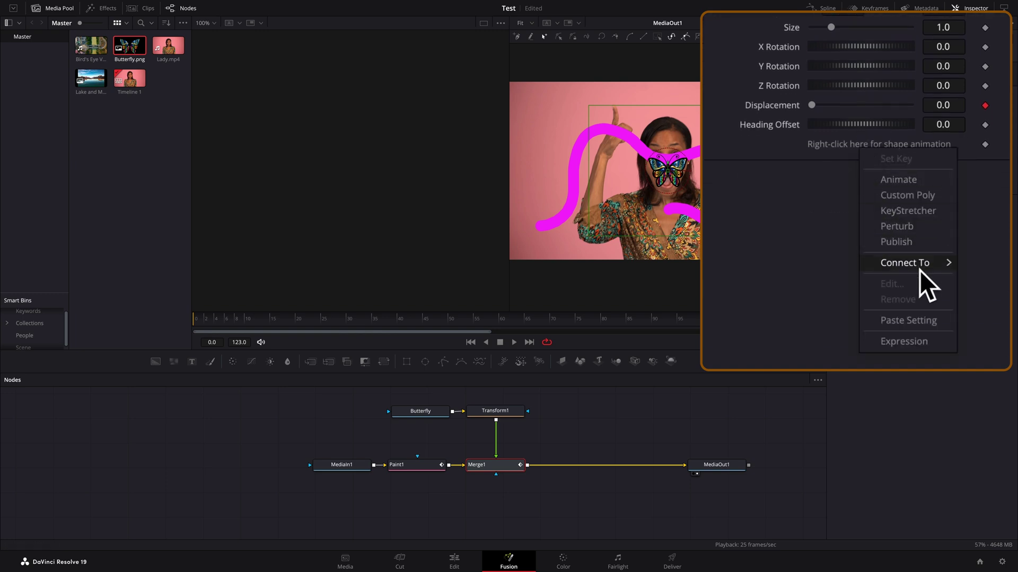
mouse_move(875, 267)
left_click(898, 265)
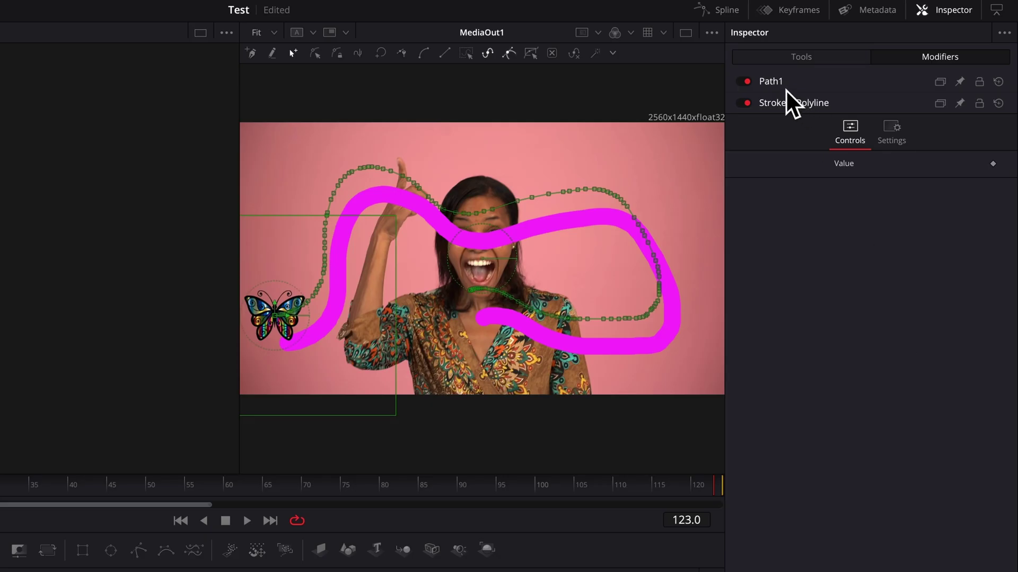
Connect Path1's Center to Stroke1's published Center value
left_click(780, 85)
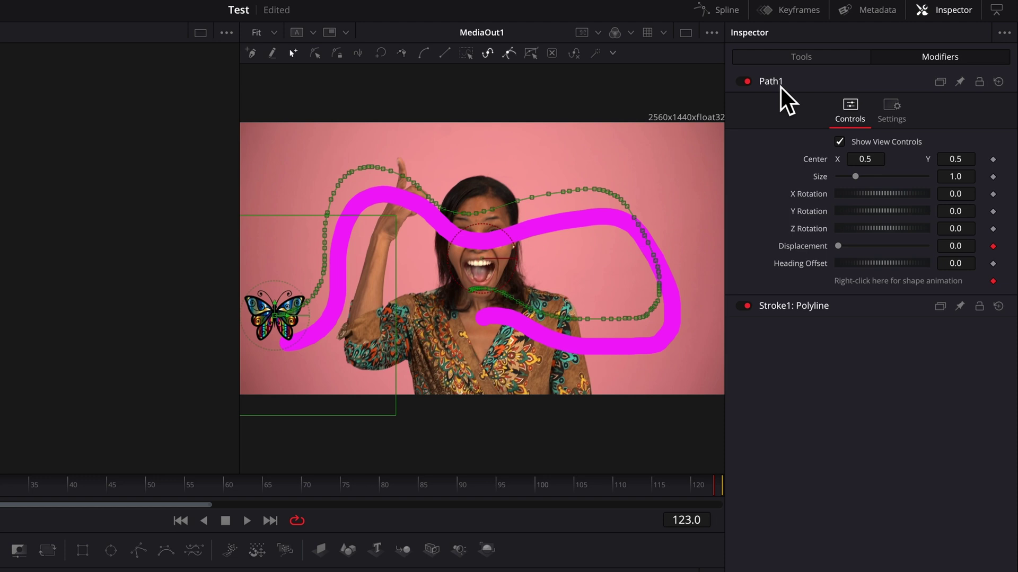
right_click(818, 163)
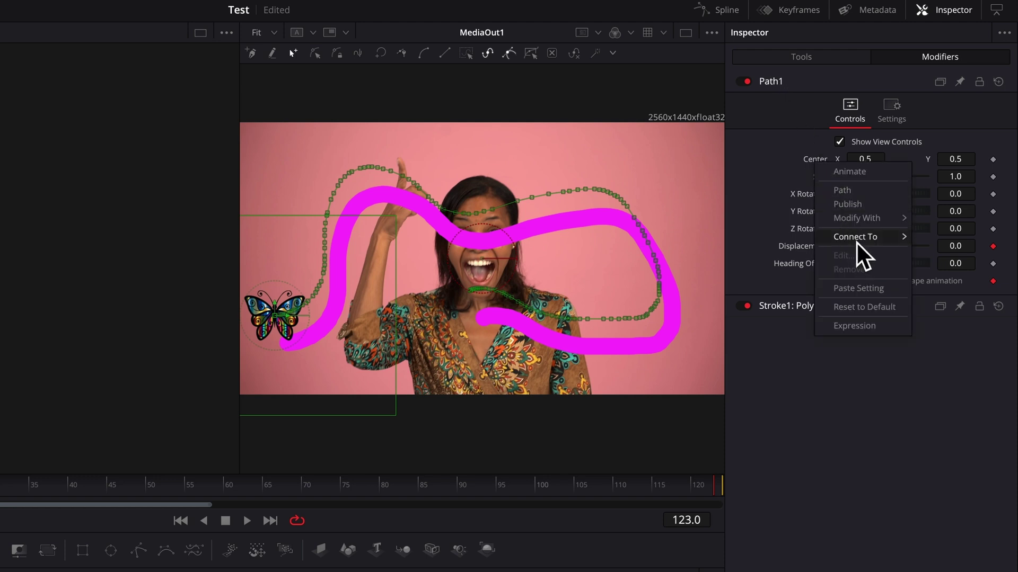
mouse_move(857, 241)
mouse_move(944, 239)
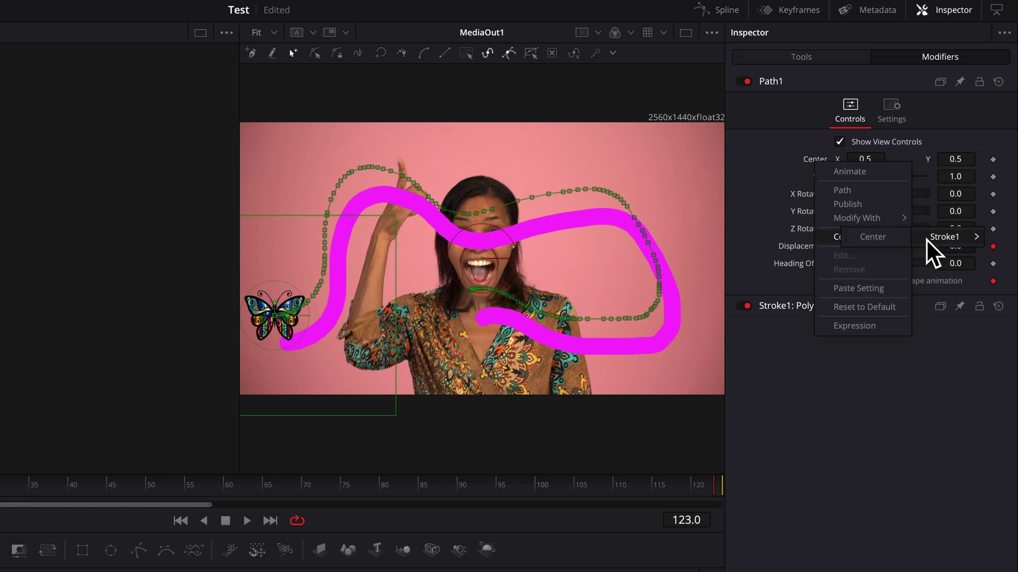
left_click(876, 237)
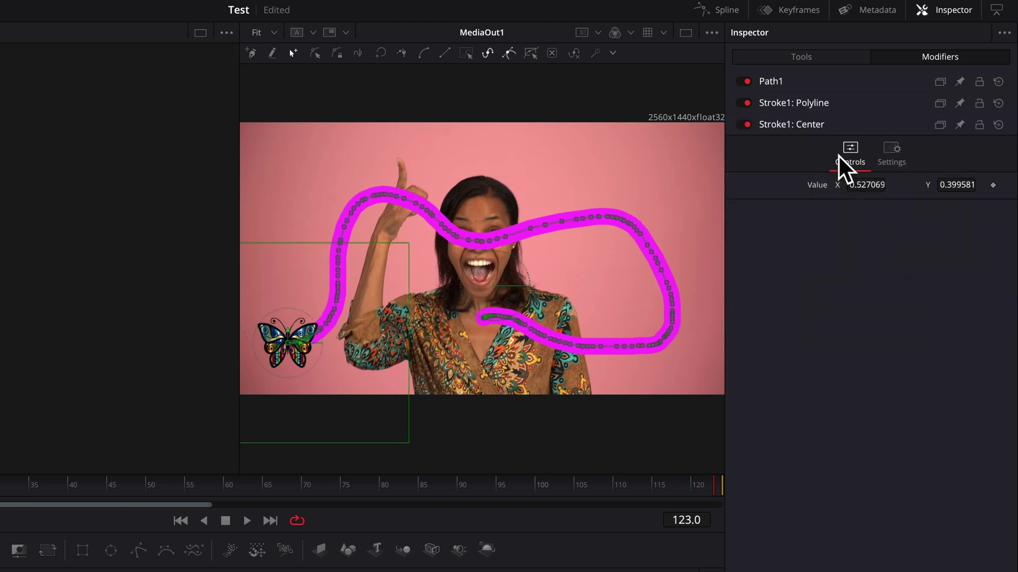
Animate Path1's Displacement from 0.0 at frame 0 to 1.0 at frame 123
left_click(775, 84)
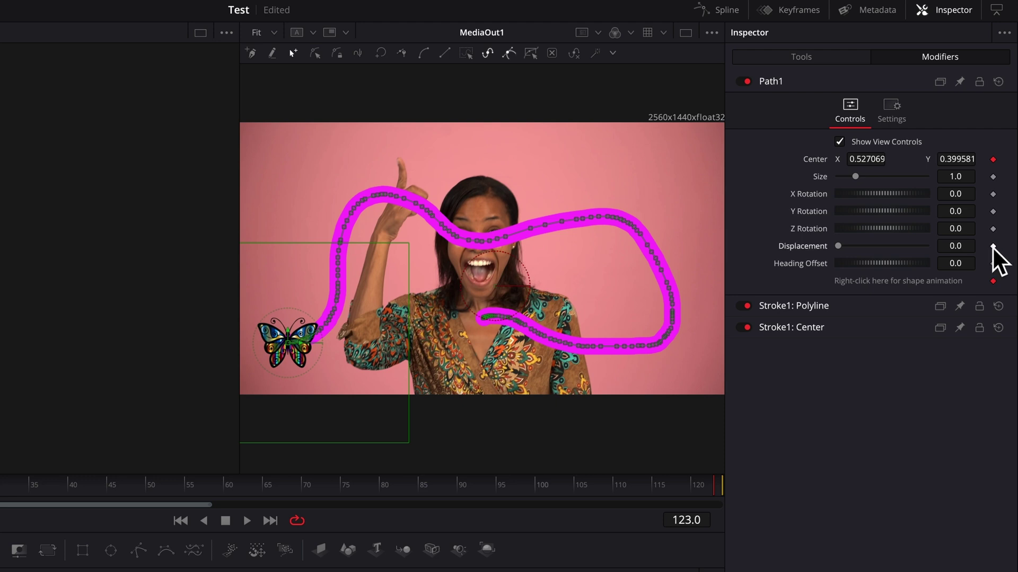
key("Home")
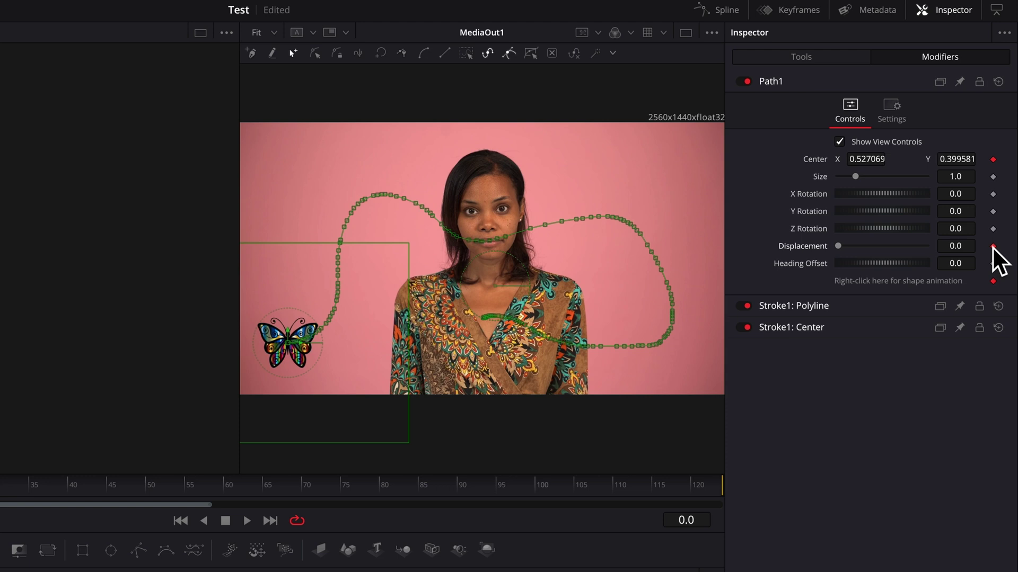
key("End")
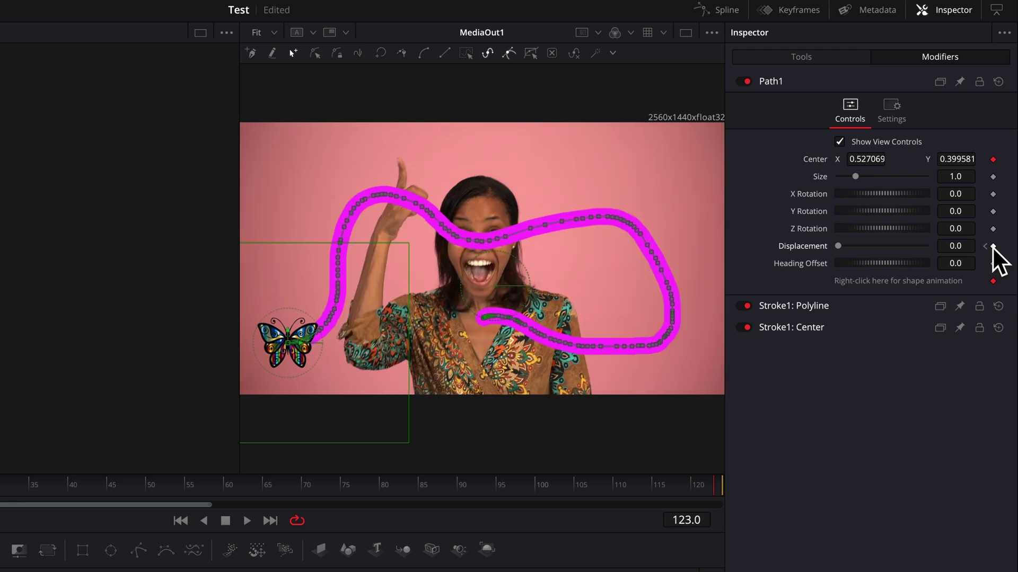
left_click_drag(847, 246, 950, 256)
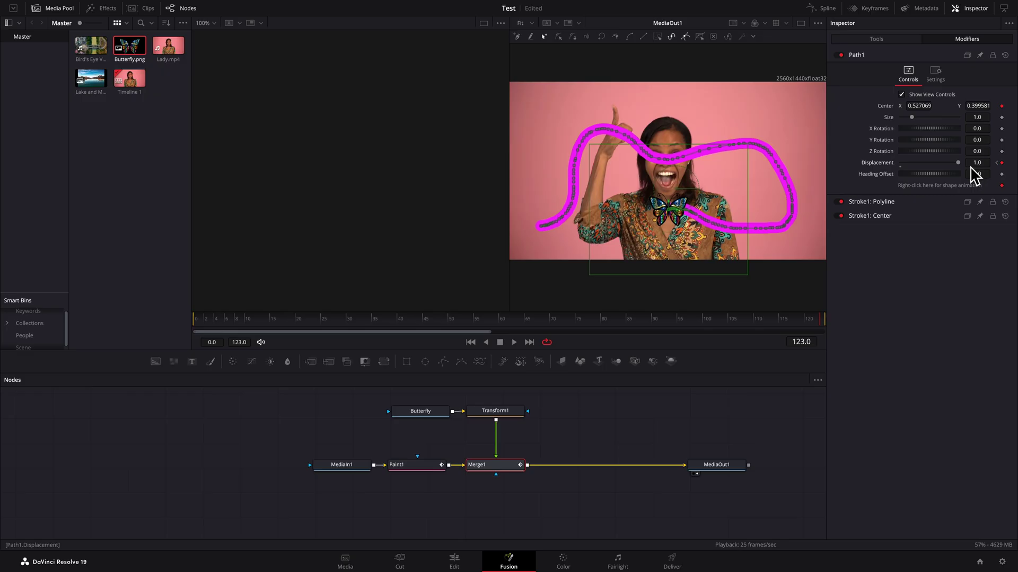
Play back the butterfly's motion and connect Merge1's Angle to Path1's Heading
key("space")
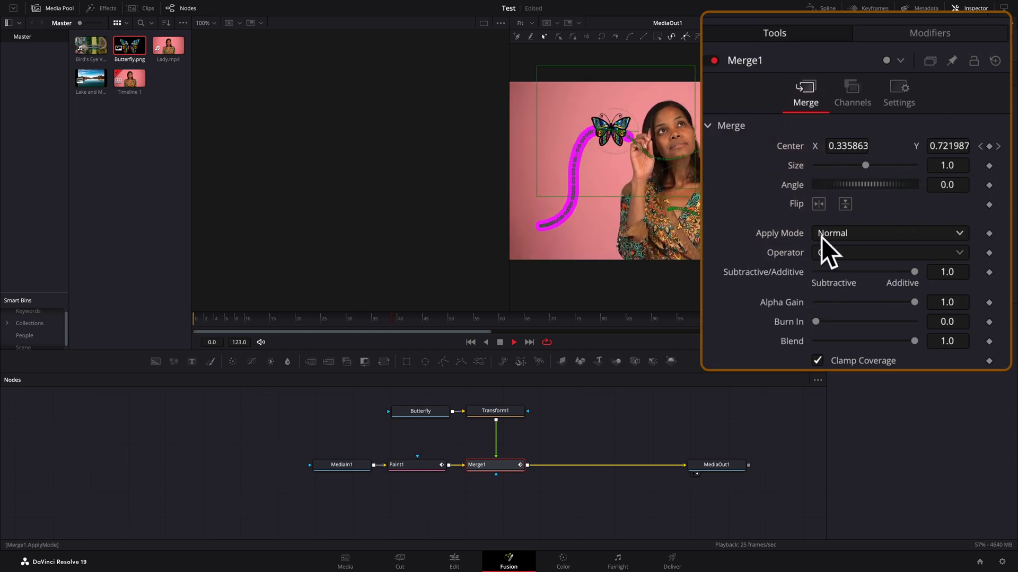
key("space")
right_click(797, 186)
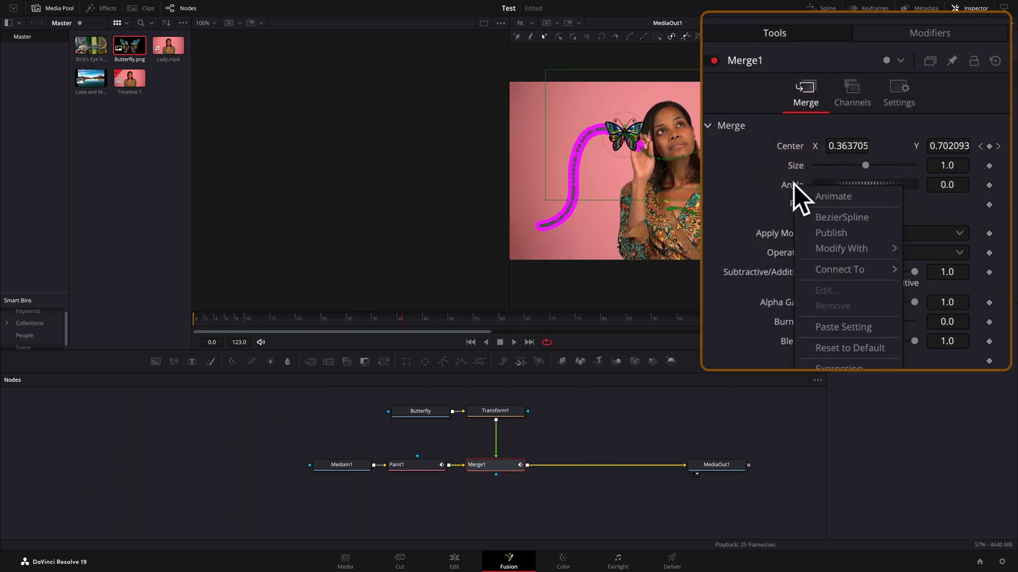
mouse_move(836, 272)
mouse_move(933, 270)
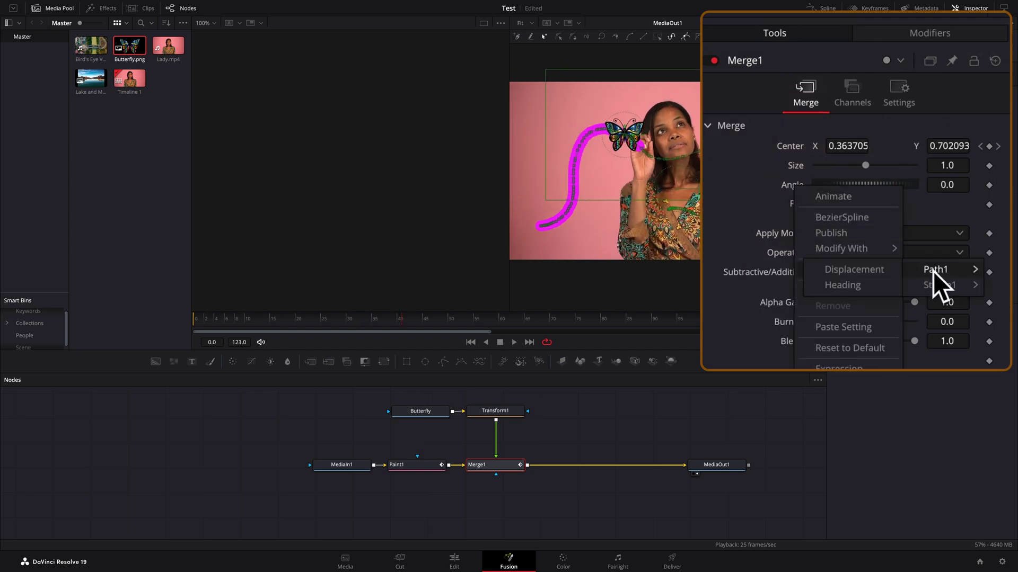
left_click(848, 285)
Preview the butterfly's heading along the path and rotate it by setting Transform1's Angle to -92.3
key("space")
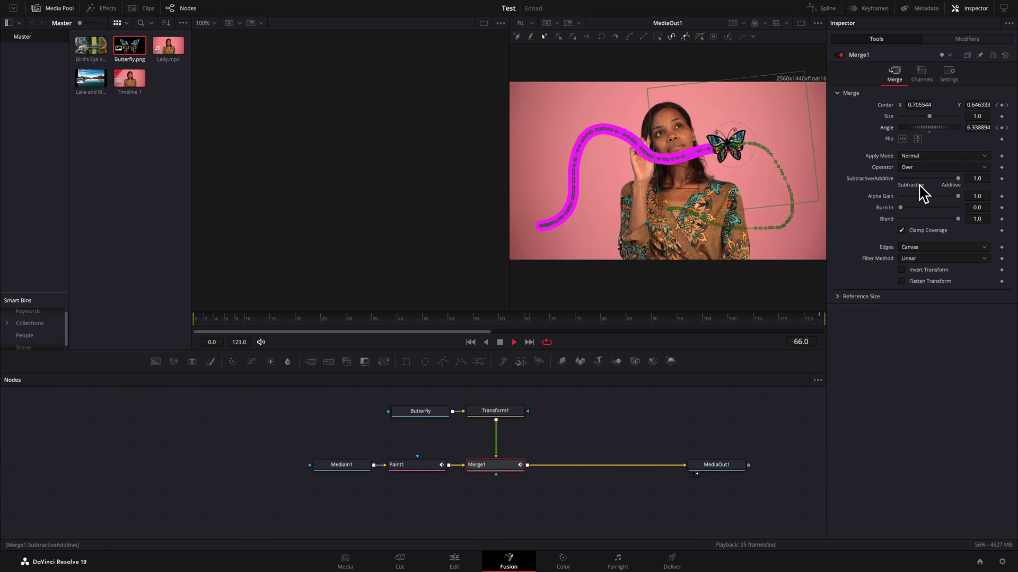
key("space")
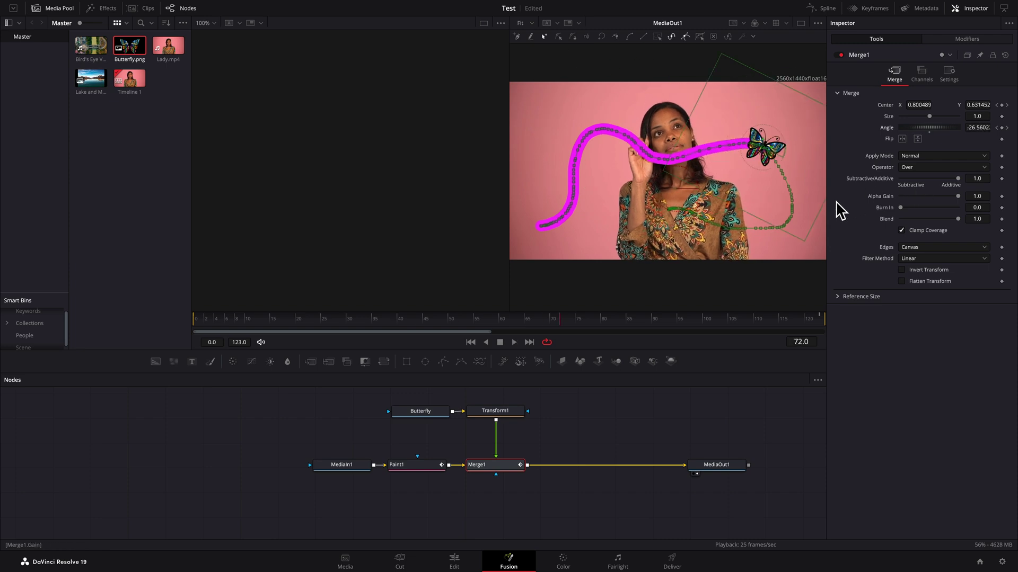
left_click(499, 415)
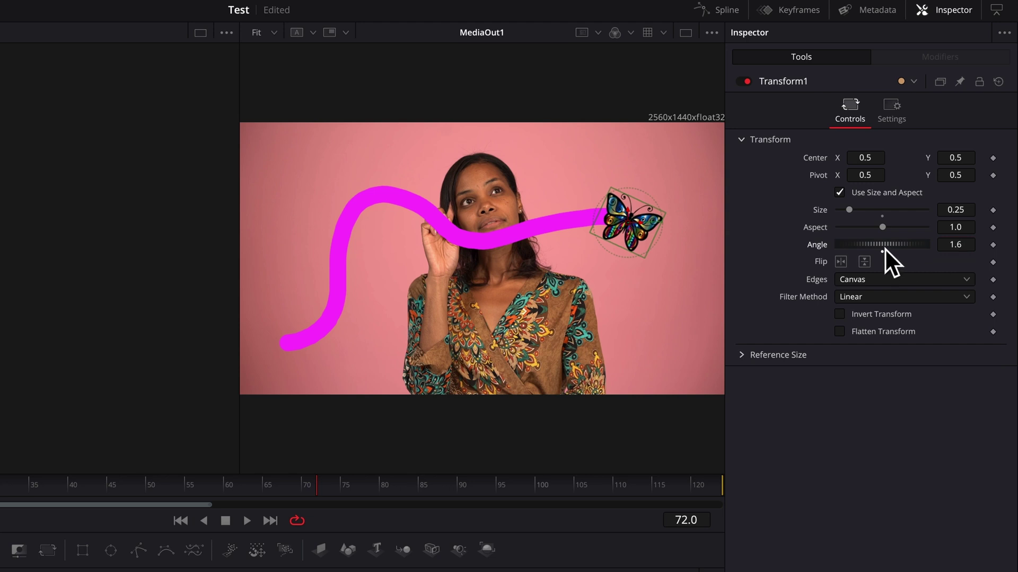
left_click_drag(885, 249, 859, 250)
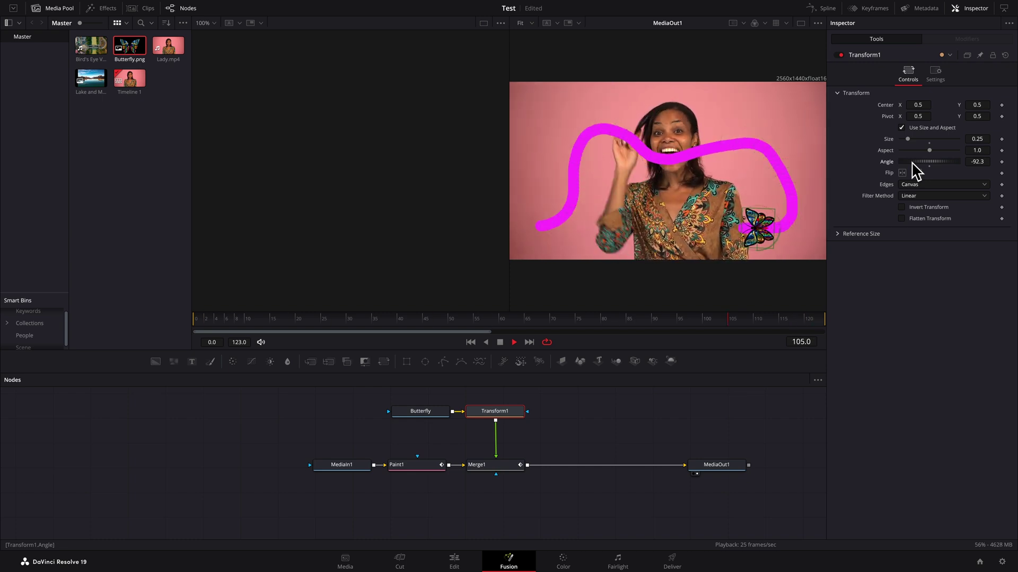
Keyframe Path1's Displacement at 0.288902 at frame 30 to keep the butterfly on the stroke's tip, and check the playback
left_click(512, 467)
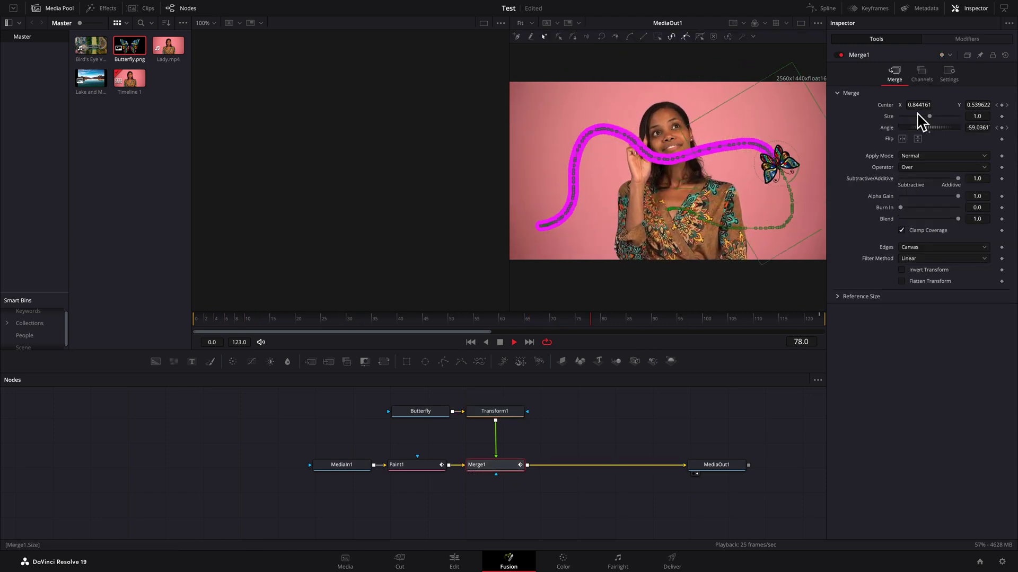
left_click(954, 39)
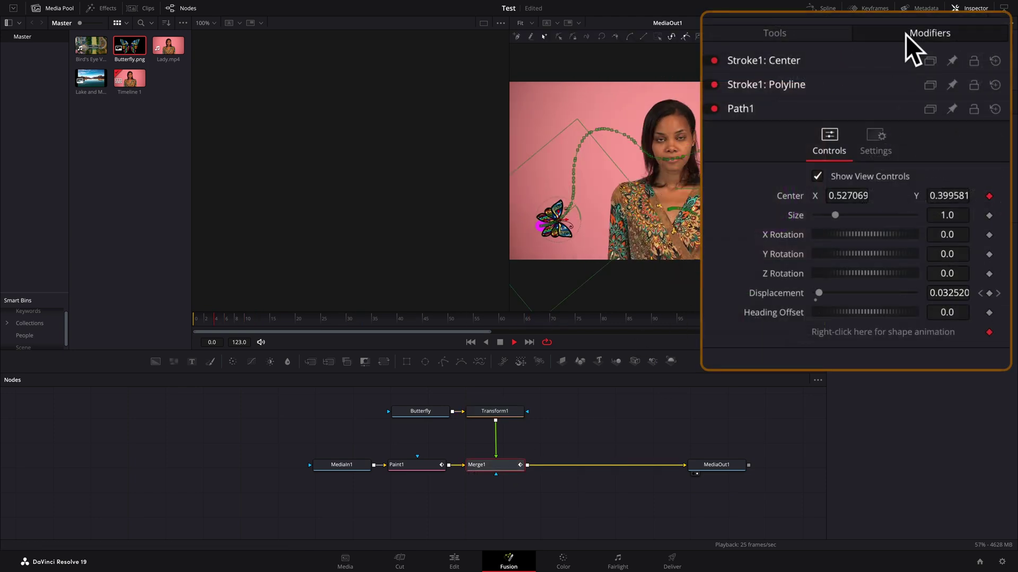
key("space")
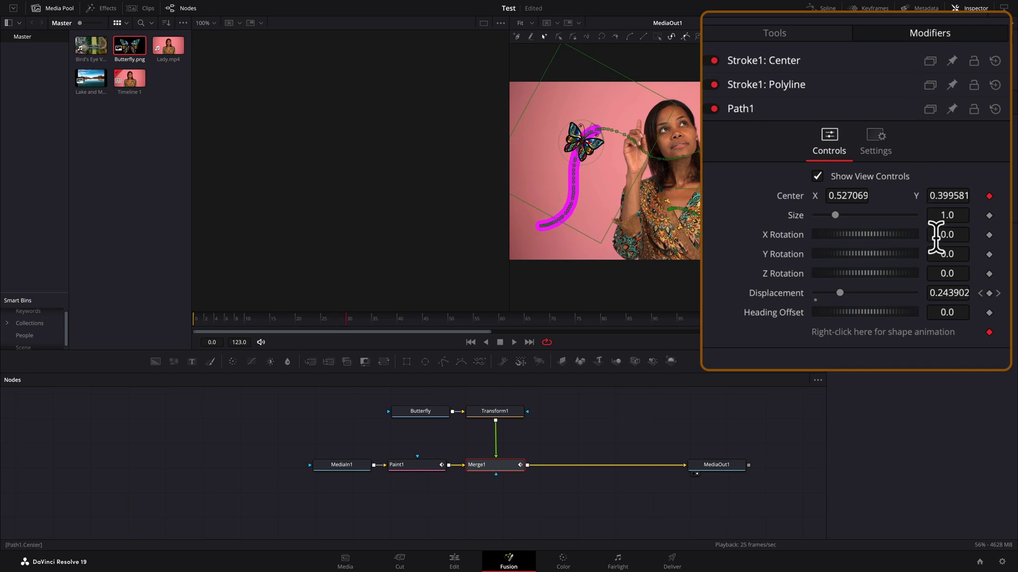
left_click_drag(956, 303, 968, 303)
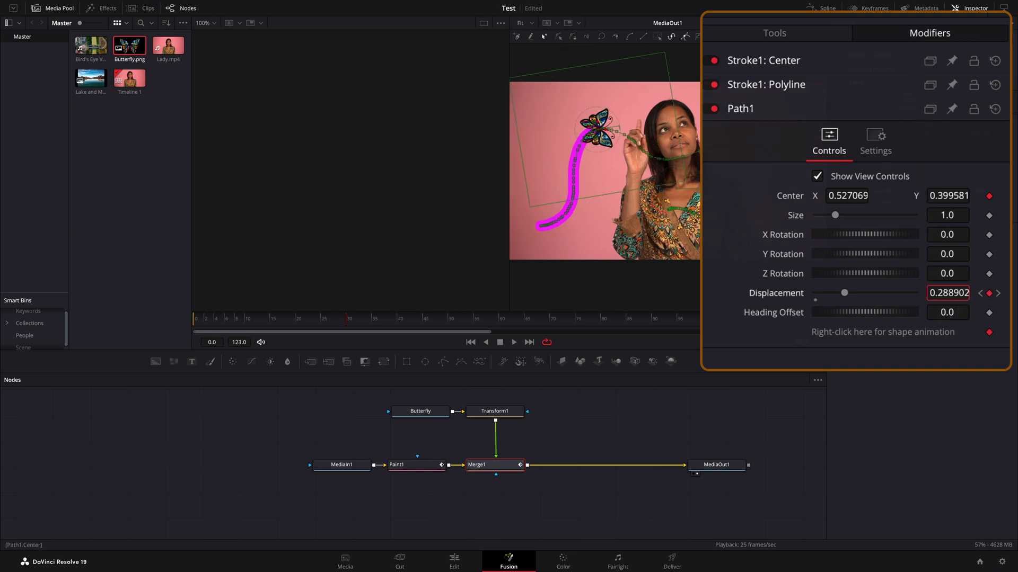
key("space")
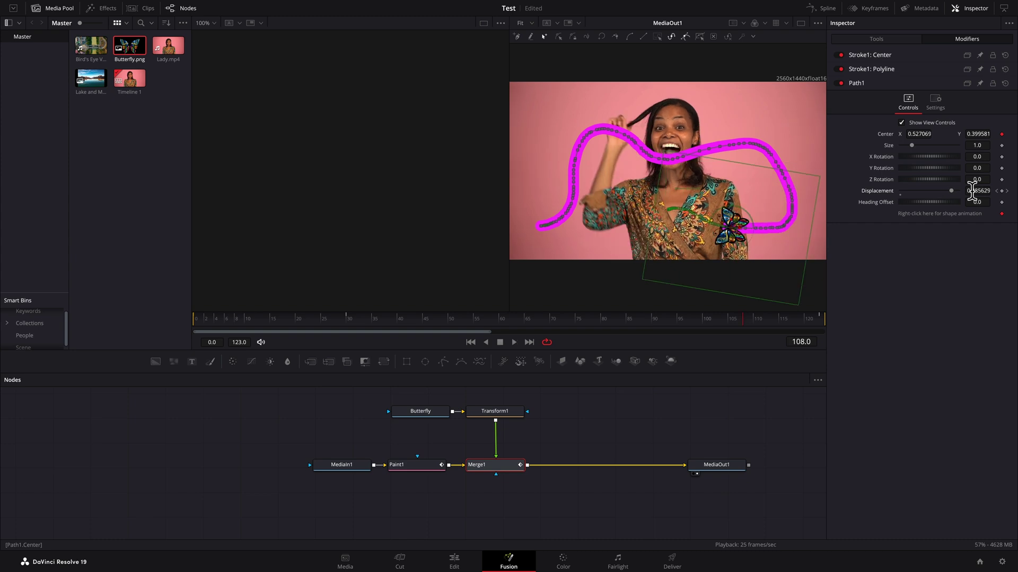
key("space")
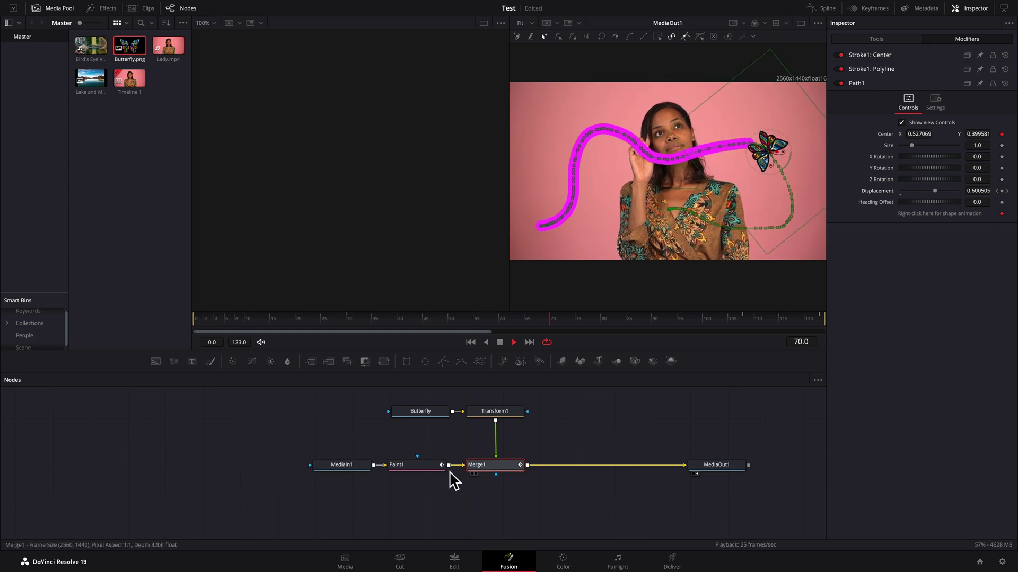
Hide Paint1's magenta stroke by setting its Opacity to 0.0 and deselect the node
left_click(427, 471)
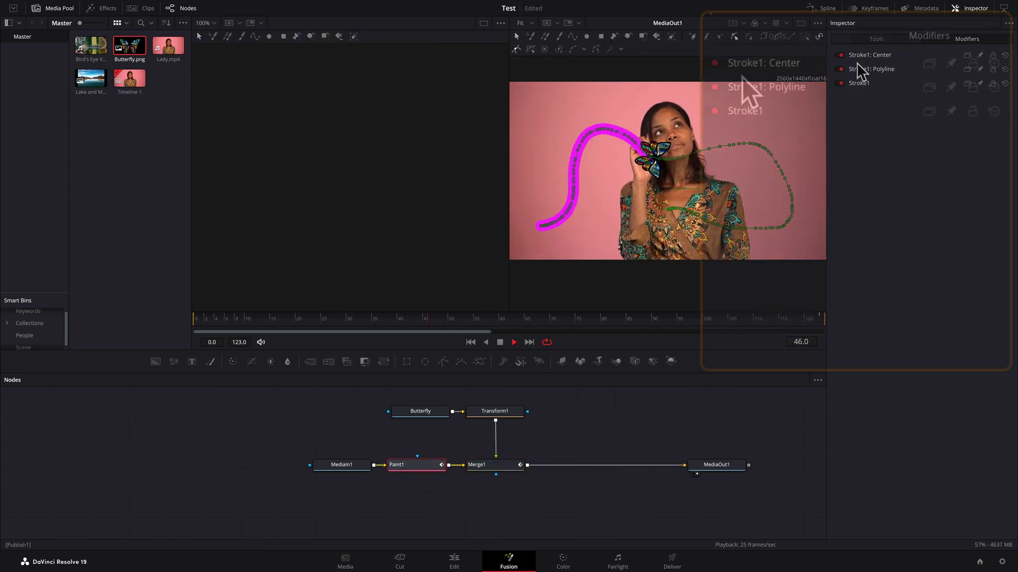
left_click(876, 39)
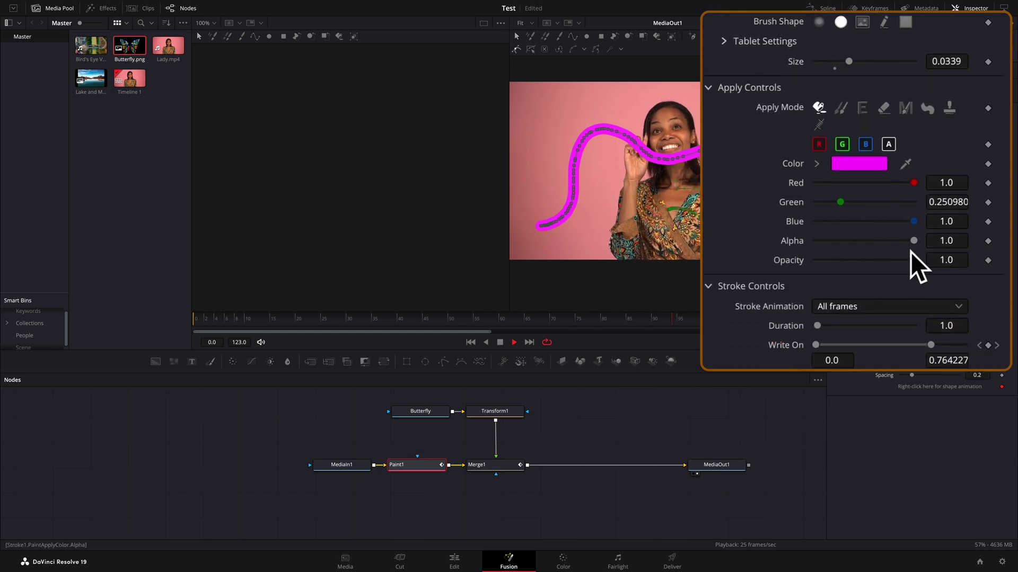
left_click_drag(958, 262, 899, 265)
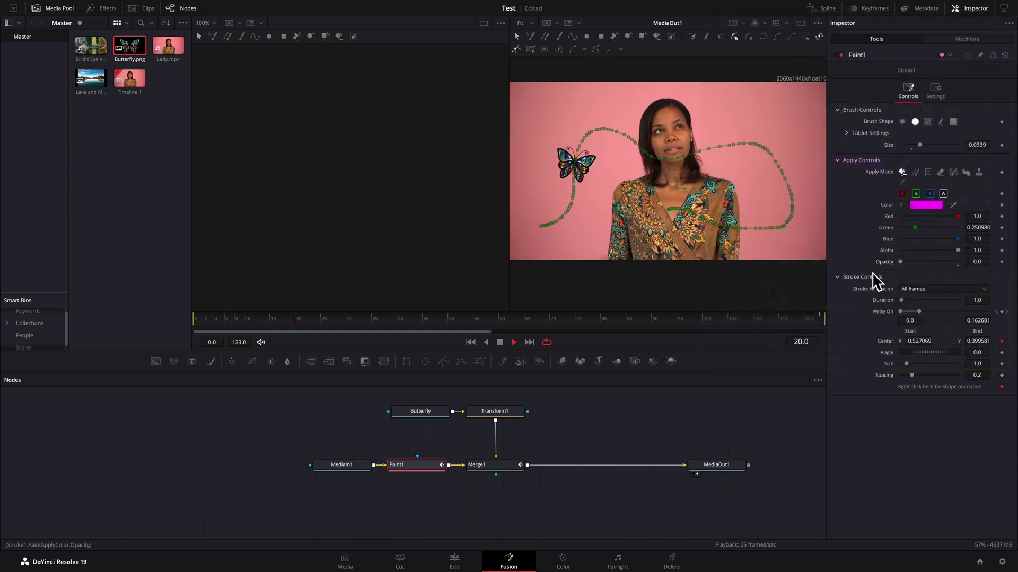
left_click(583, 428)
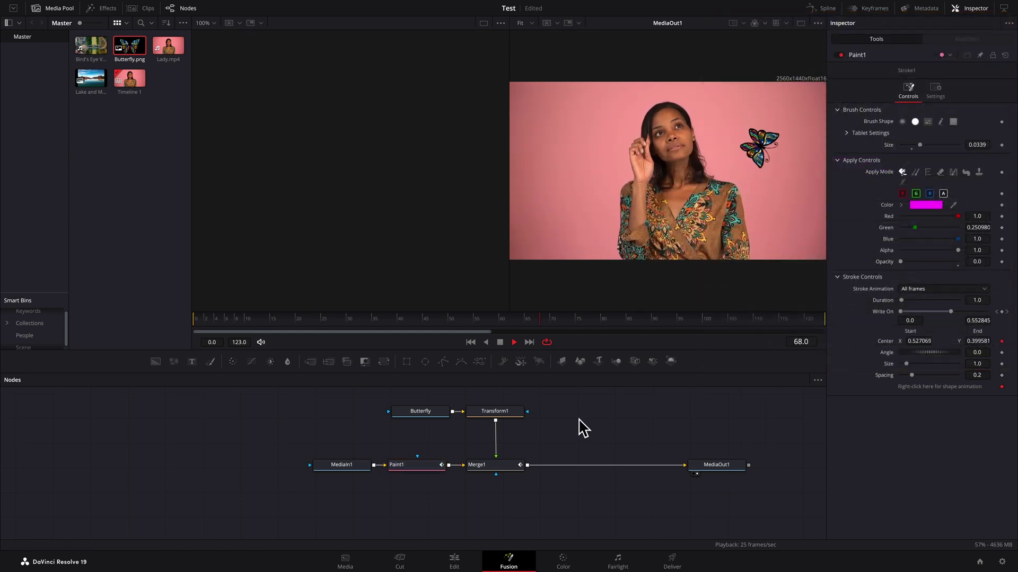